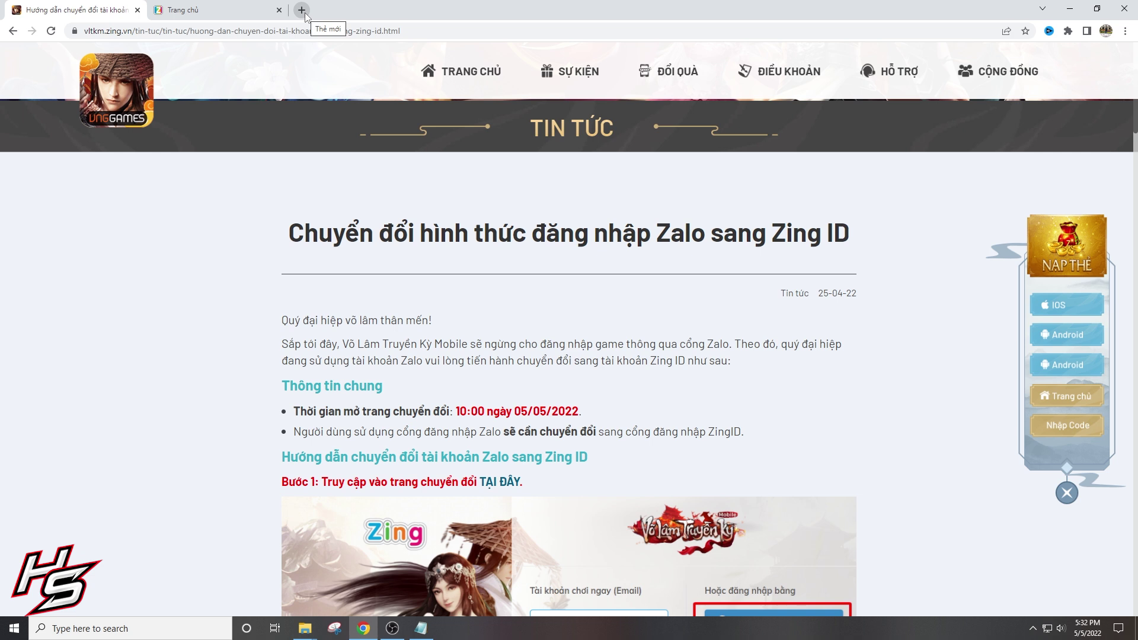
- Open a new blank browser tab beside the Zalo-to-Zing ID conversion guide
{"action": "left_click", "coordinate": [302, 11]}
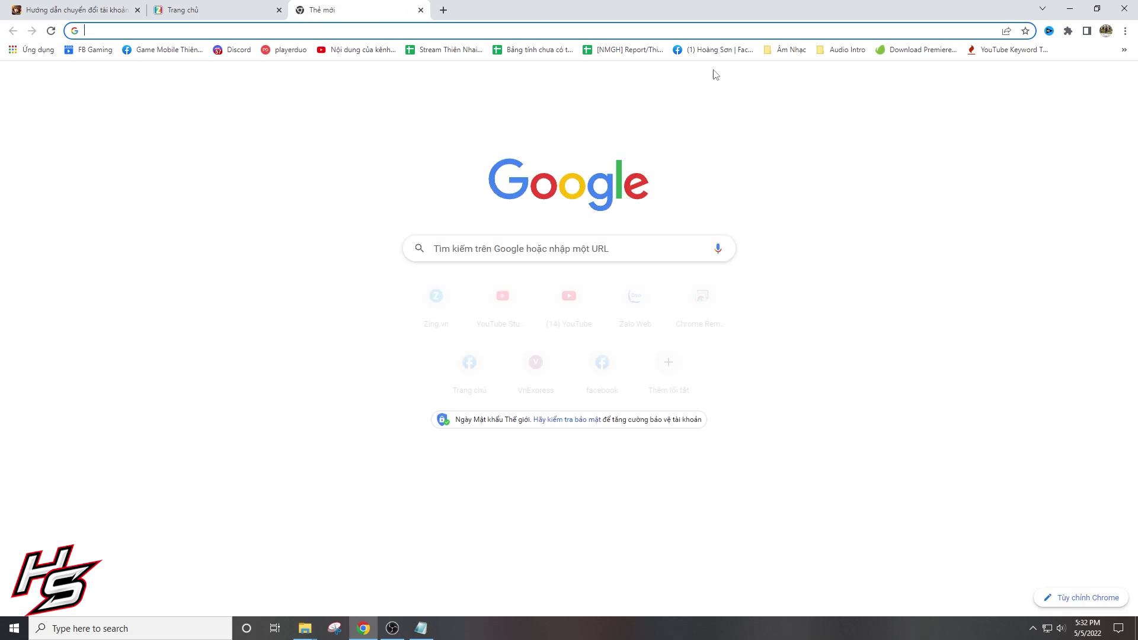
- Clear Chrome's cookies and cached files for the last hour (Một giờ qua) from Privacy and security settings
{"action": "left_click", "coordinate": [1124, 31]}
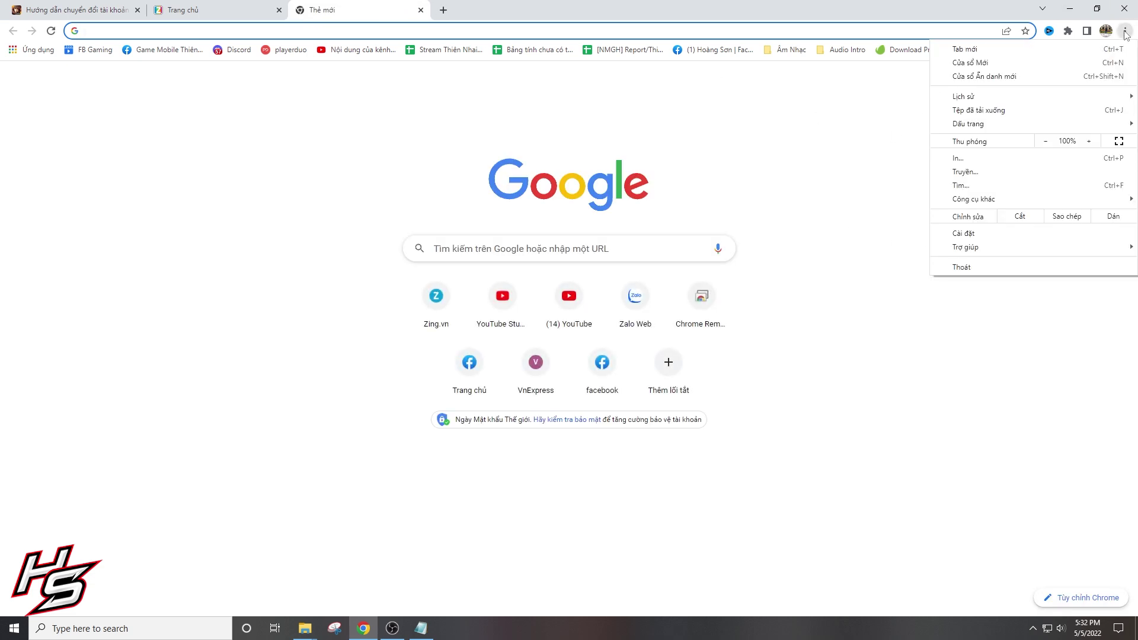
{"action": "left_click", "coordinate": [962, 234]}
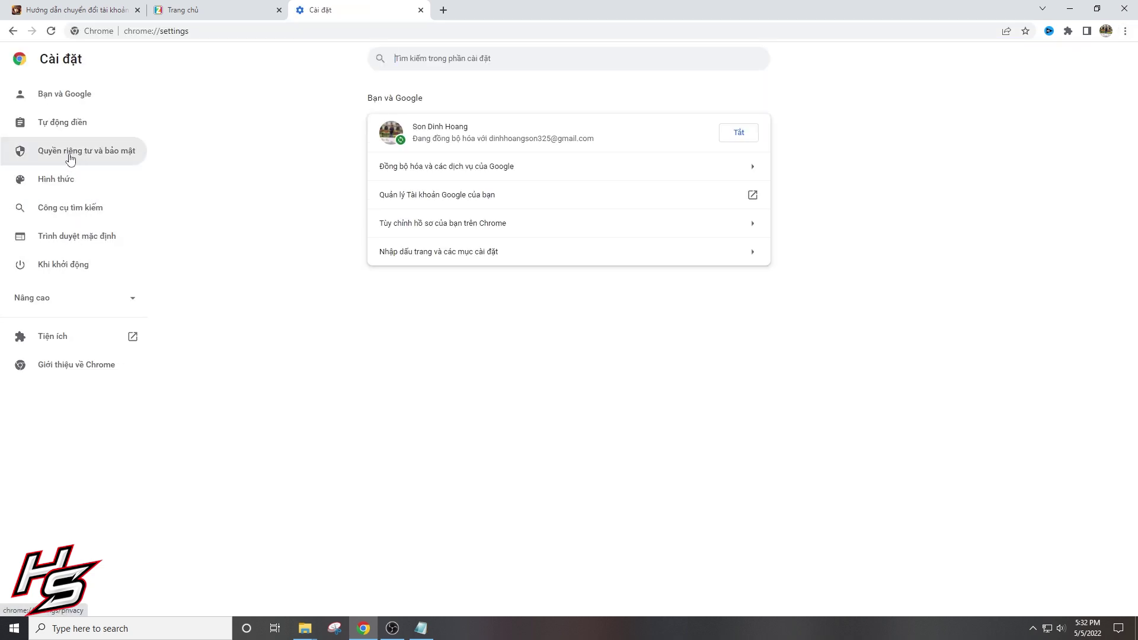
{"action": "left_click", "coordinate": [107, 158]}
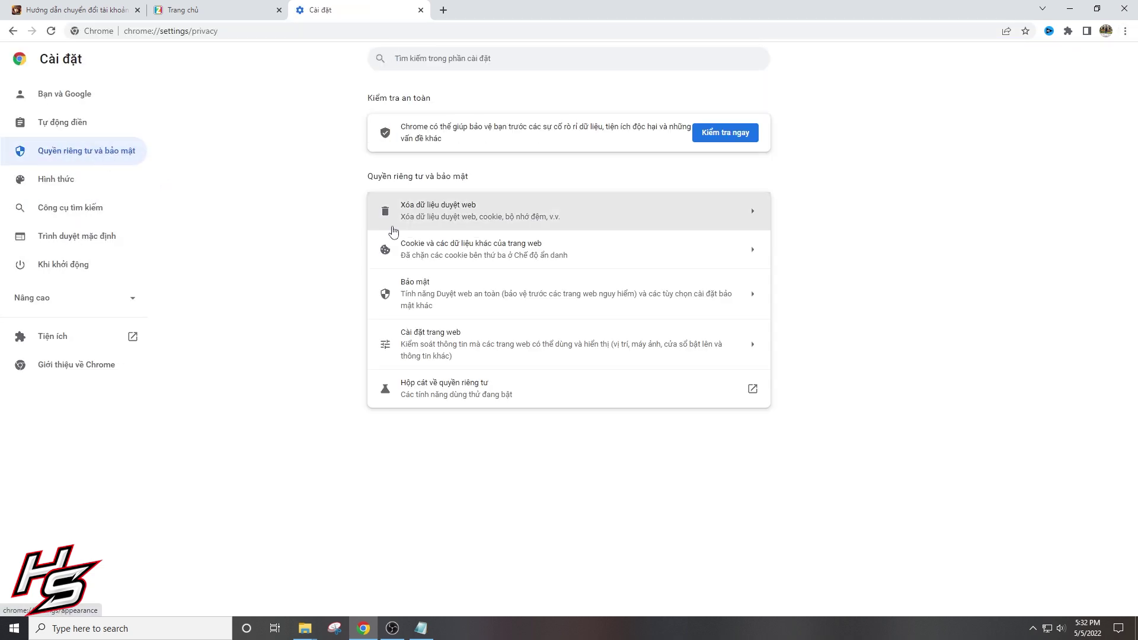
{"action": "left_click", "coordinate": [424, 214]}
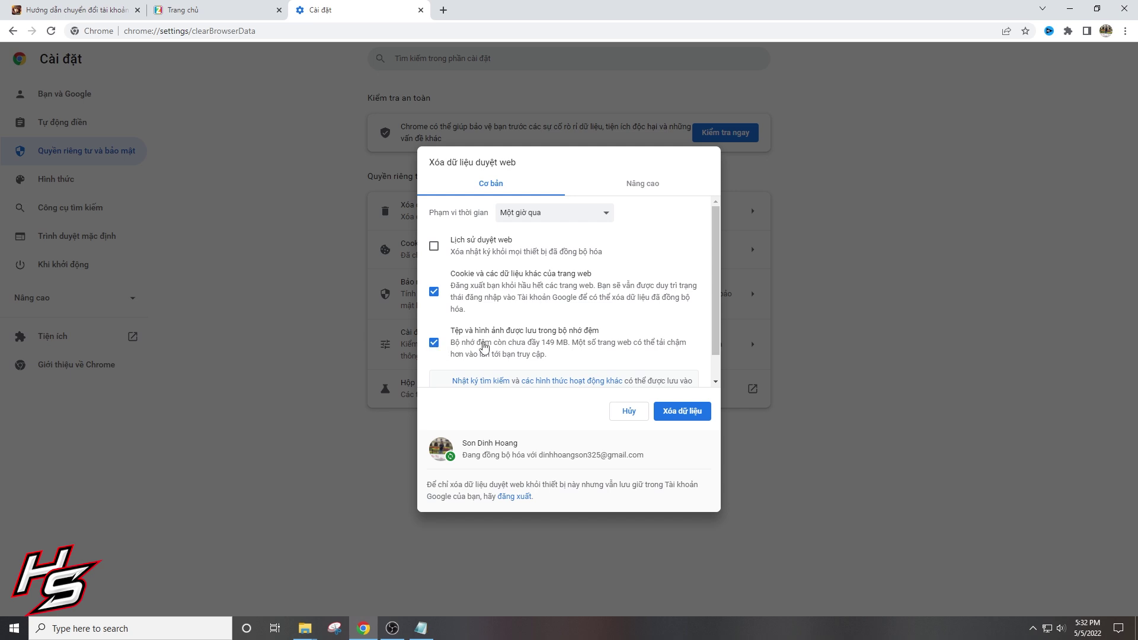
{"action": "left_click", "coordinate": [548, 216]}
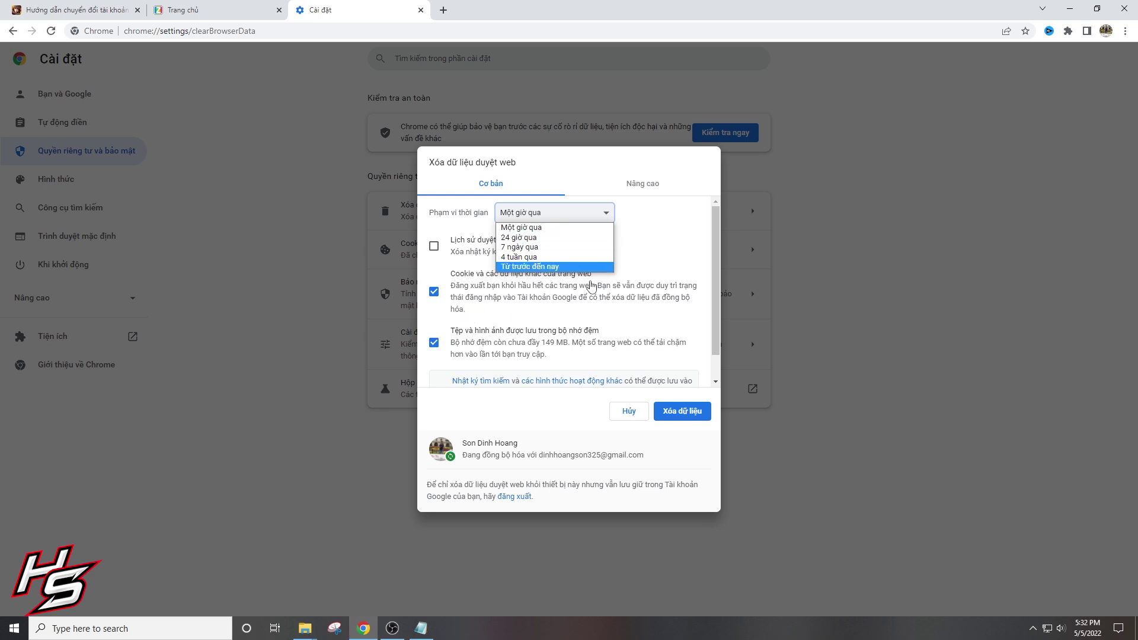
{"action": "left_click", "coordinate": [521, 227]}
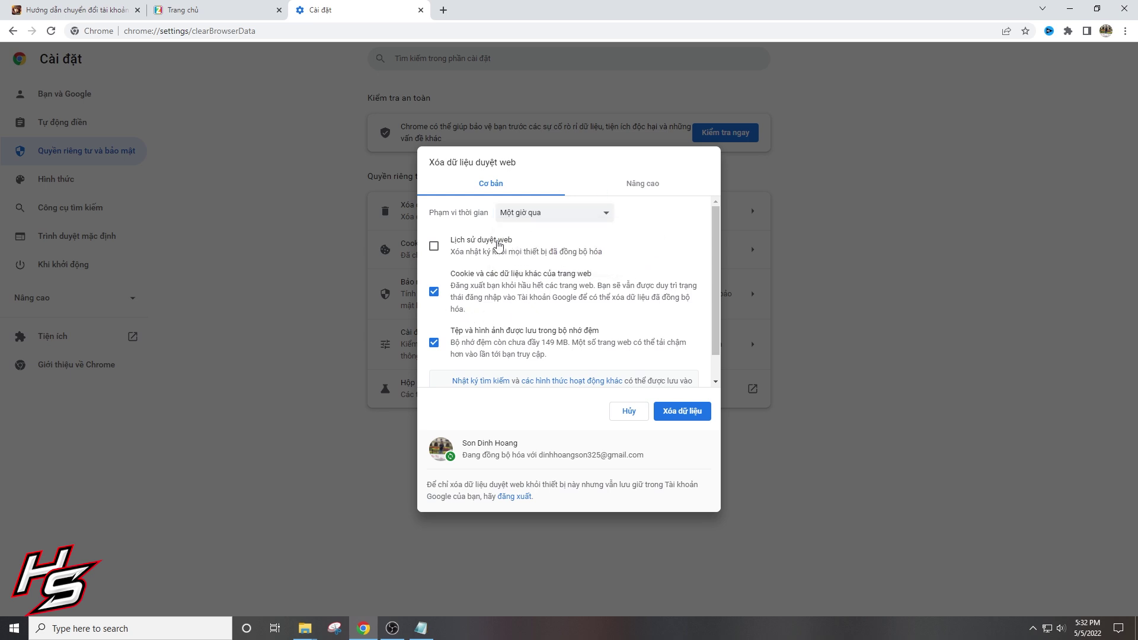
{"action": "left_click", "coordinate": [513, 221]}
{"action": "left_click", "coordinate": [522, 230]}
{"action": "left_click", "coordinate": [676, 411]}
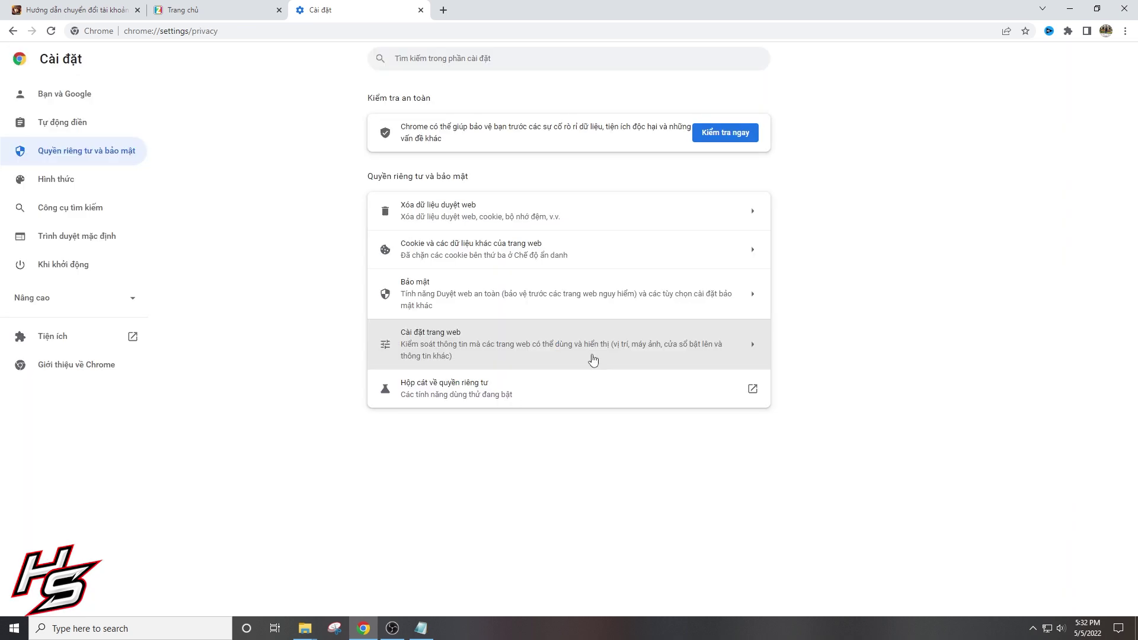
- Close the Settings tab and reload account.id.zing.vn in the Zing account tab
{"action": "left_click", "coordinate": [420, 11]}
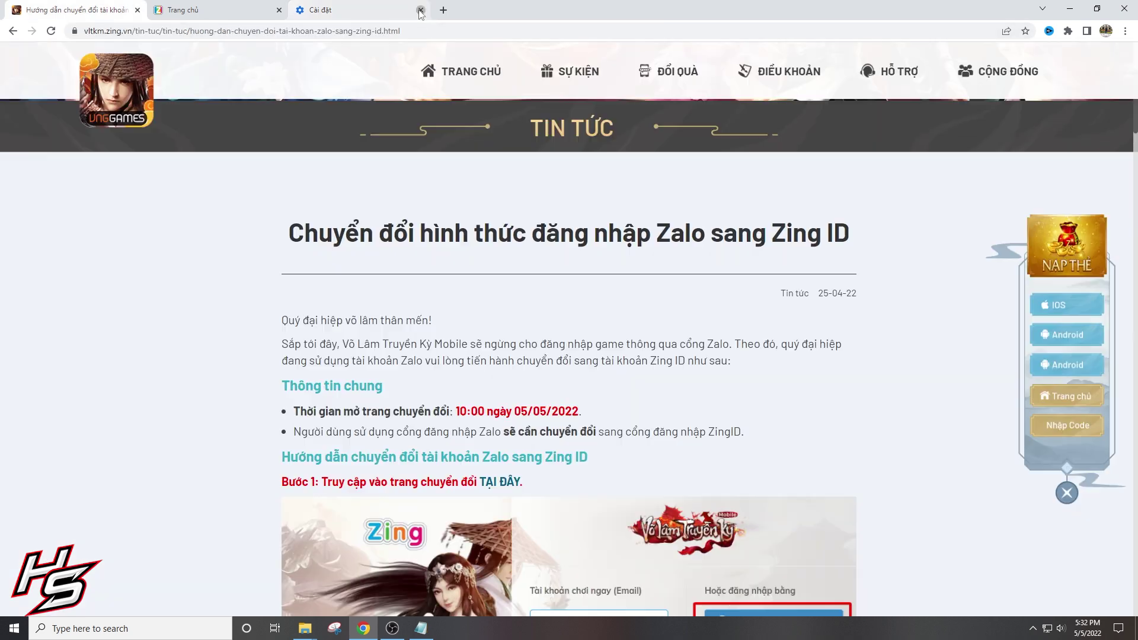
{"action": "left_click", "coordinate": [202, 7]}
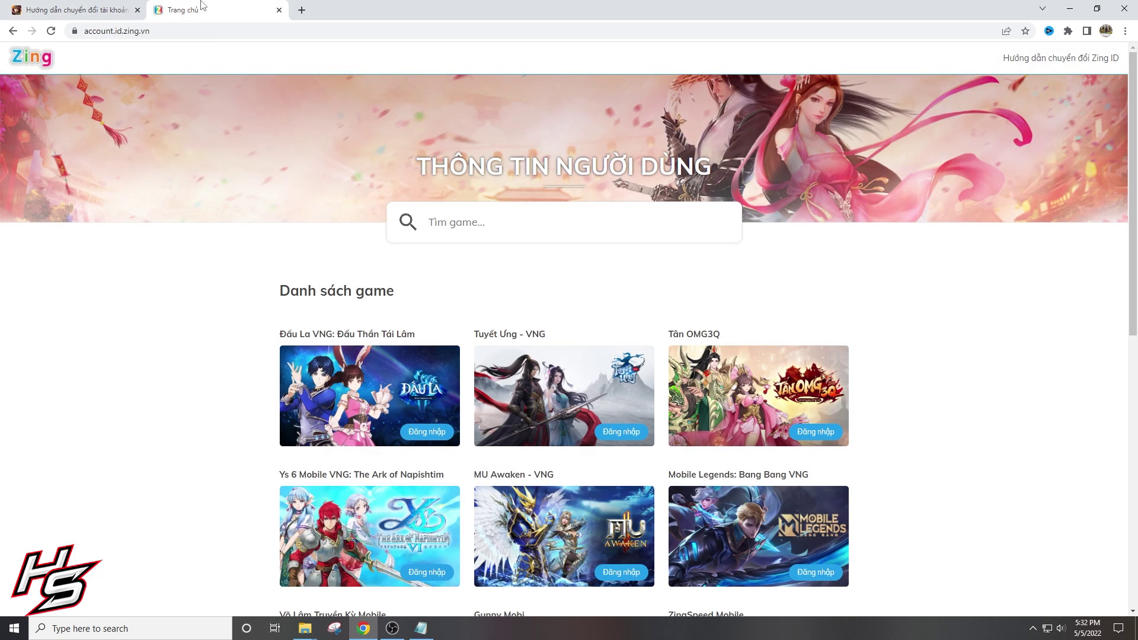
{"action": "left_click", "coordinate": [163, 31]}
{"action": "key", "text": "End"}
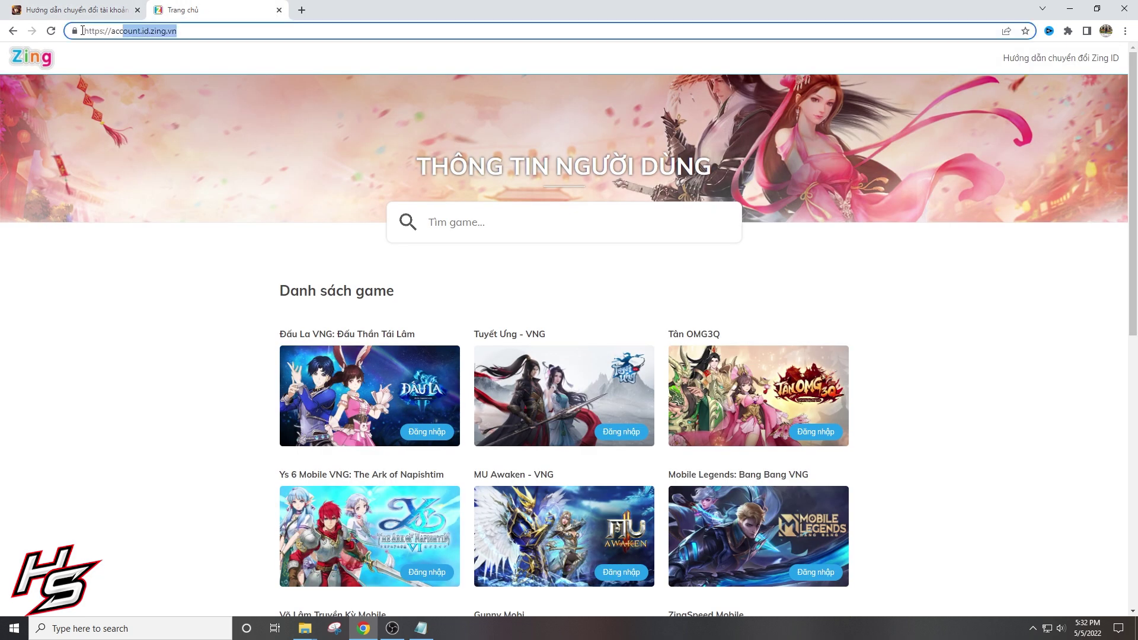
{"action": "left_click", "coordinate": [147, 31]}
{"action": "key", "text": "Return"}
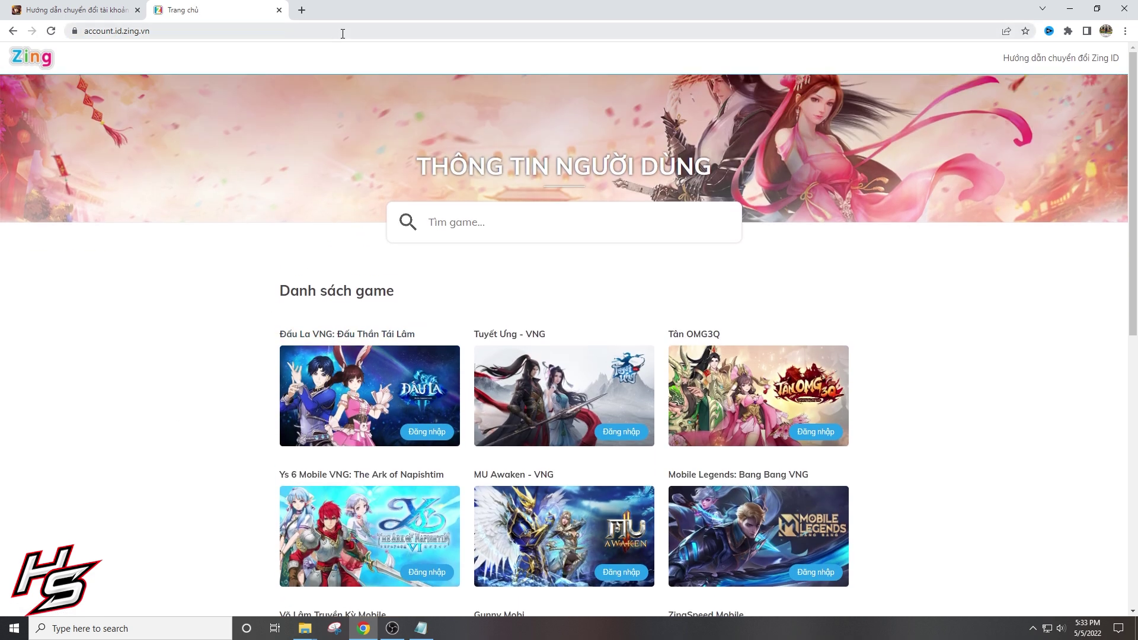
- Reload the Zing account page repeatedly until the game list loads
{"action": "left_click", "coordinate": [343, 30]}
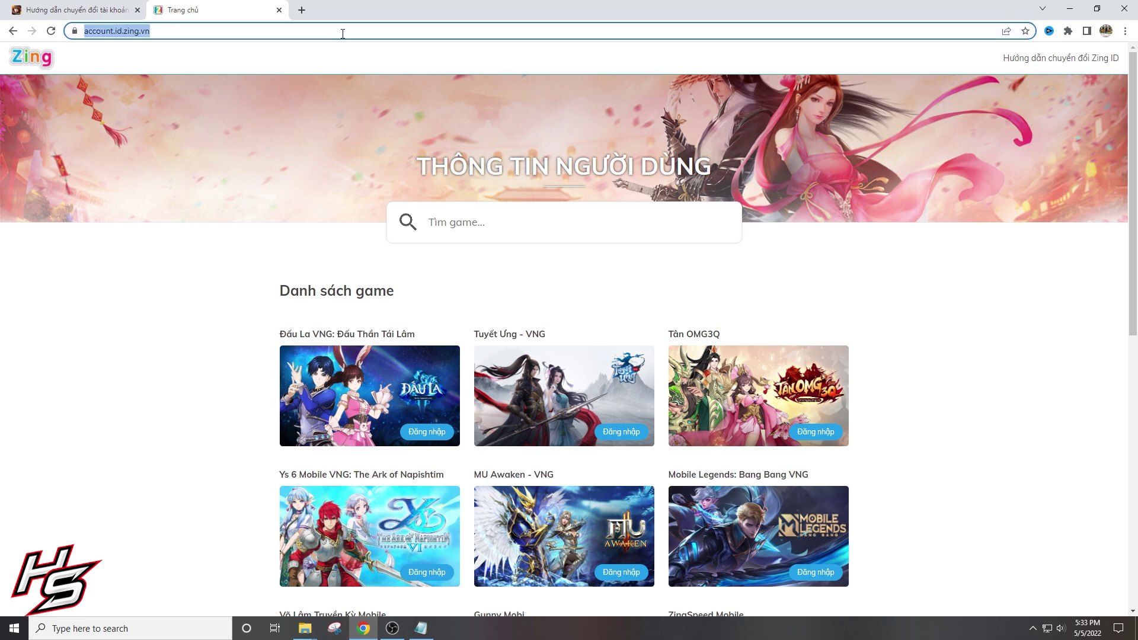
{"action": "scroll", "coordinate": [466, 406], "scroll_direction": "down", "scroll_amount": 2}
{"action": "scroll", "coordinate": [465, 407], "scroll_direction": "down", "scroll_amount": 1}
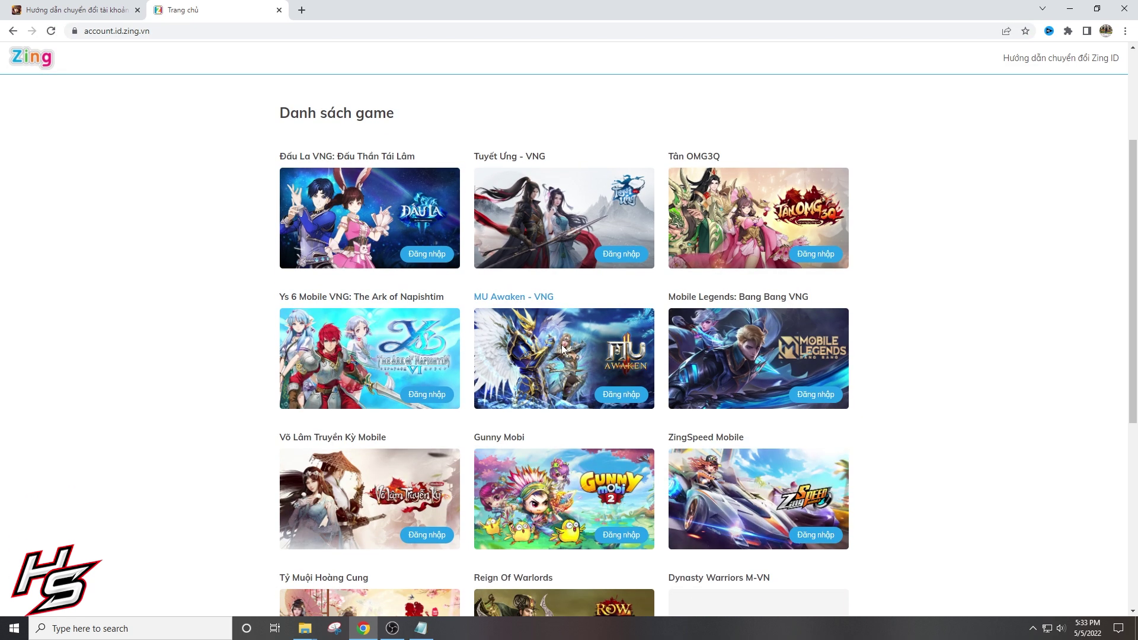
{"action": "left_click", "coordinate": [577, 35]}
{"action": "key", "text": "Return"}
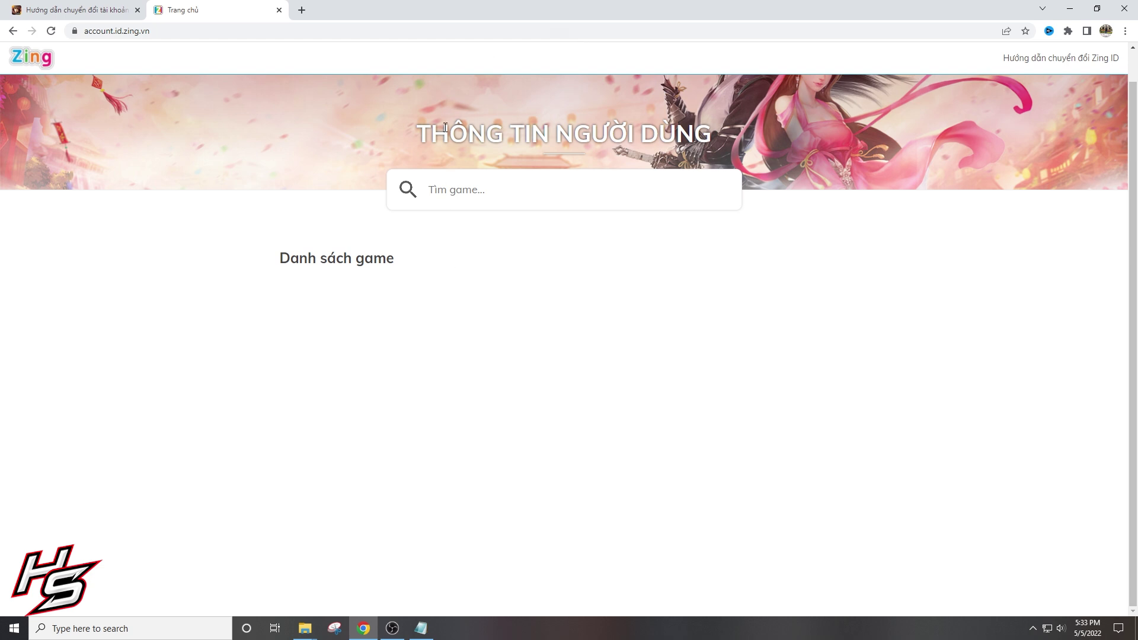
{"action": "left_click", "coordinate": [457, 33]}
{"action": "key", "text": "Return"}
{"action": "left_click", "coordinate": [456, 34]}
{"action": "key", "text": "Return"}
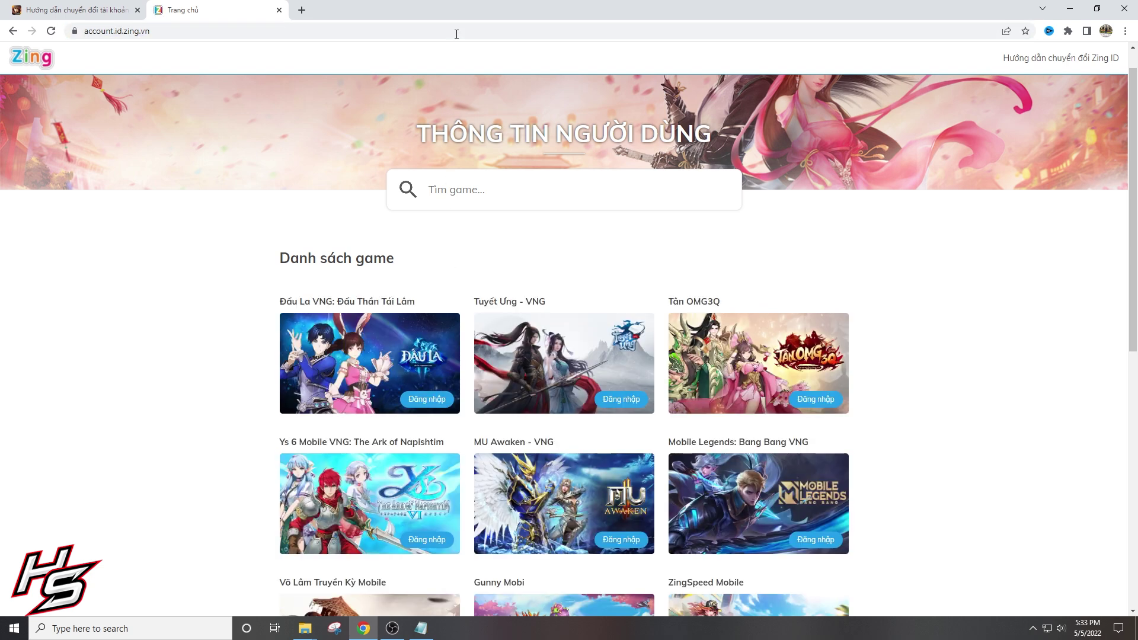
- Scroll the game list to locate Võ Lâm Truyền Kỳ Mobile
{"action": "scroll", "coordinate": [544, 205], "scroll_direction": "down", "scroll_amount": 7}
{"action": "scroll", "coordinate": [543, 205], "scroll_direction": "up", "scroll_amount": 3}
{"action": "scroll", "coordinate": [543, 205], "scroll_direction": "down", "scroll_amount": 1}
{"action": "scroll", "coordinate": [543, 204], "scroll_direction": "up", "scroll_amount": 3}
{"action": "scroll", "coordinate": [543, 208], "scroll_direction": "down", "scroll_amount": 1}
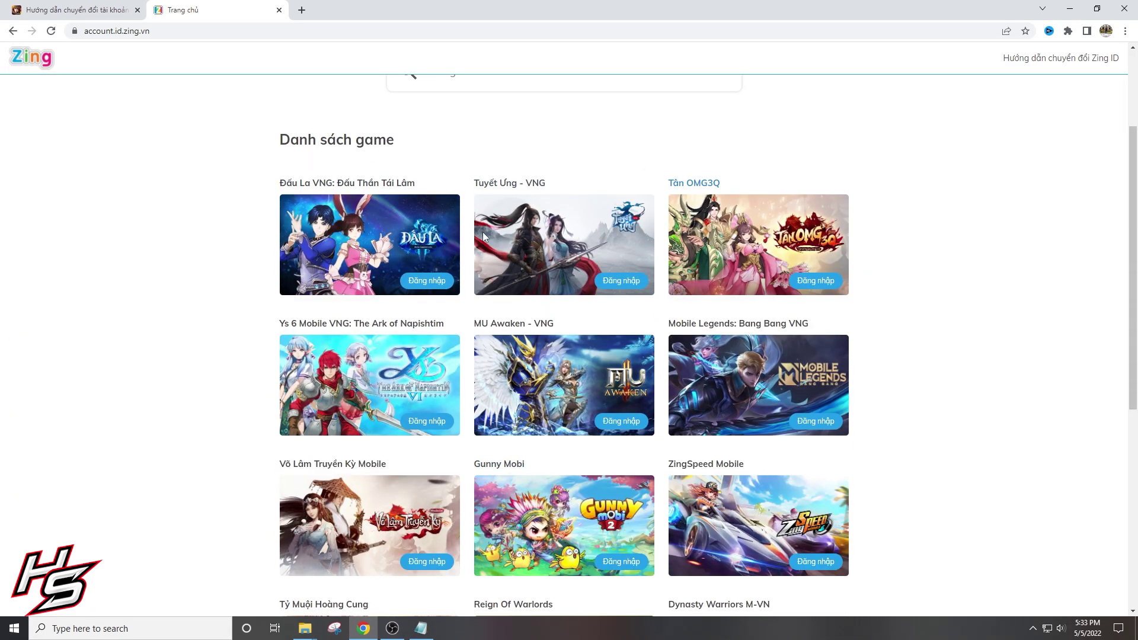
{"action": "scroll", "coordinate": [543, 211], "scroll_direction": "down", "scroll_amount": 2}
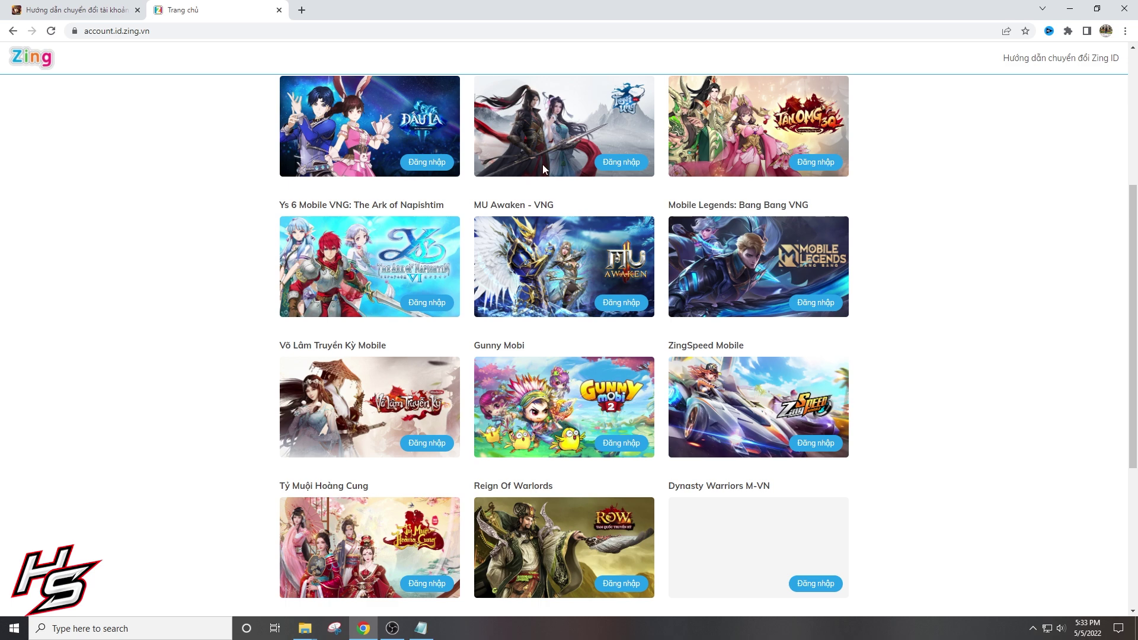
{"action": "scroll", "coordinate": [543, 172], "scroll_direction": "up", "scroll_amount": 1}
{"action": "scroll", "coordinate": [688, 469], "scroll_direction": "down", "scroll_amount": 6}
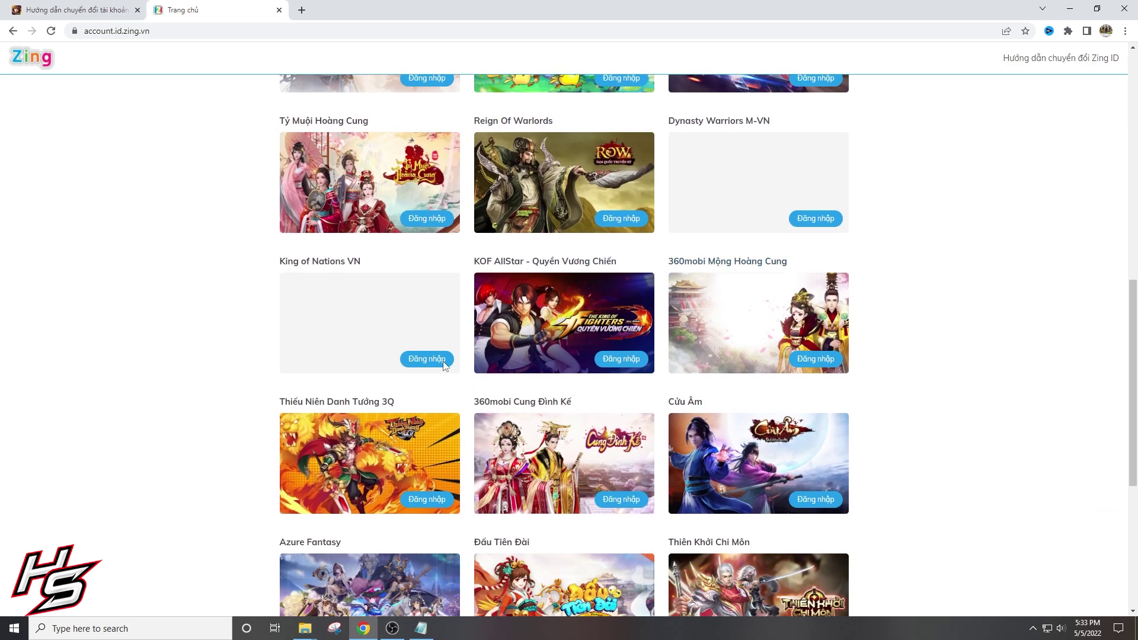
{"action": "scroll", "coordinate": [361, 214], "scroll_direction": "up", "scroll_amount": 4}
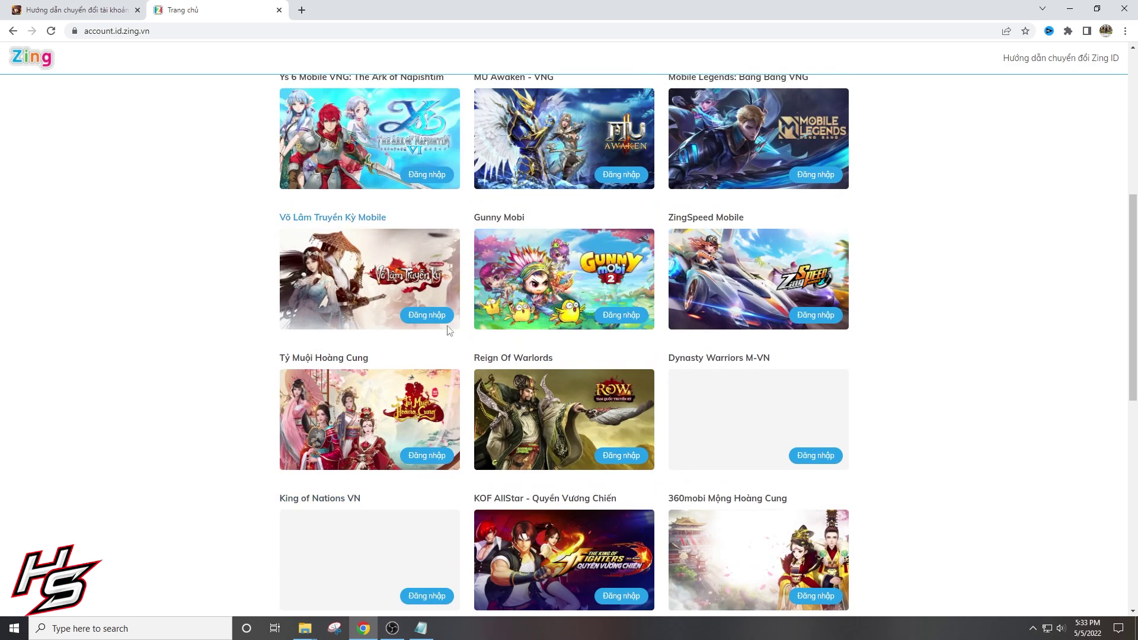
- Start the Võ Lâm Truyền Kỳ Mobile login with ZALO and dismiss the translation offer
{"action": "left_click", "coordinate": [397, 316]}
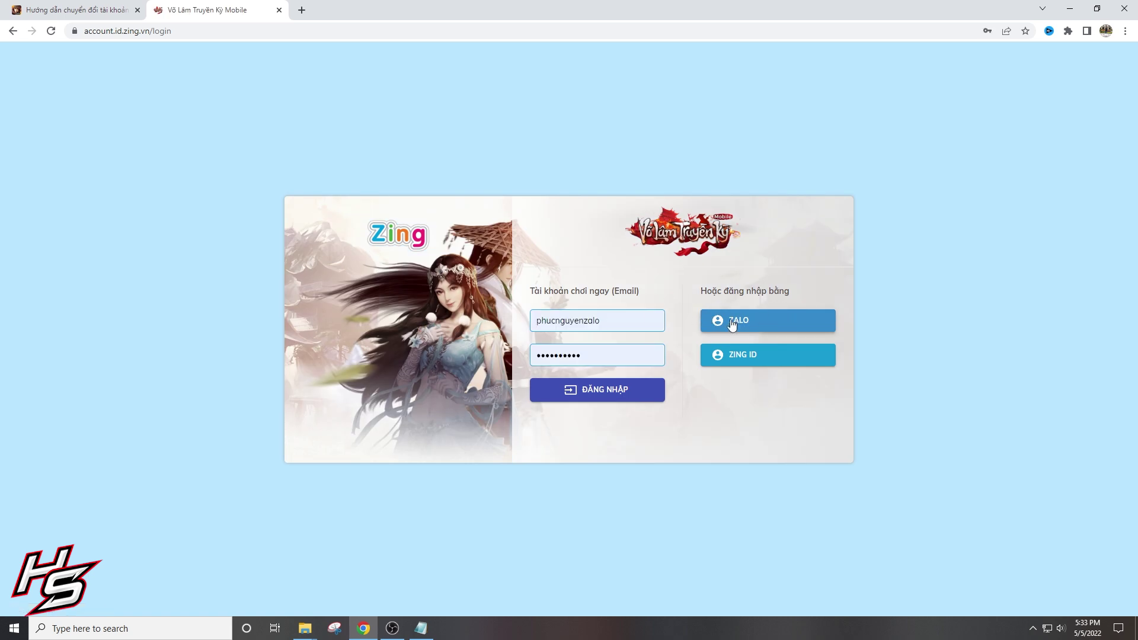
{"action": "left_click", "coordinate": [790, 326]}
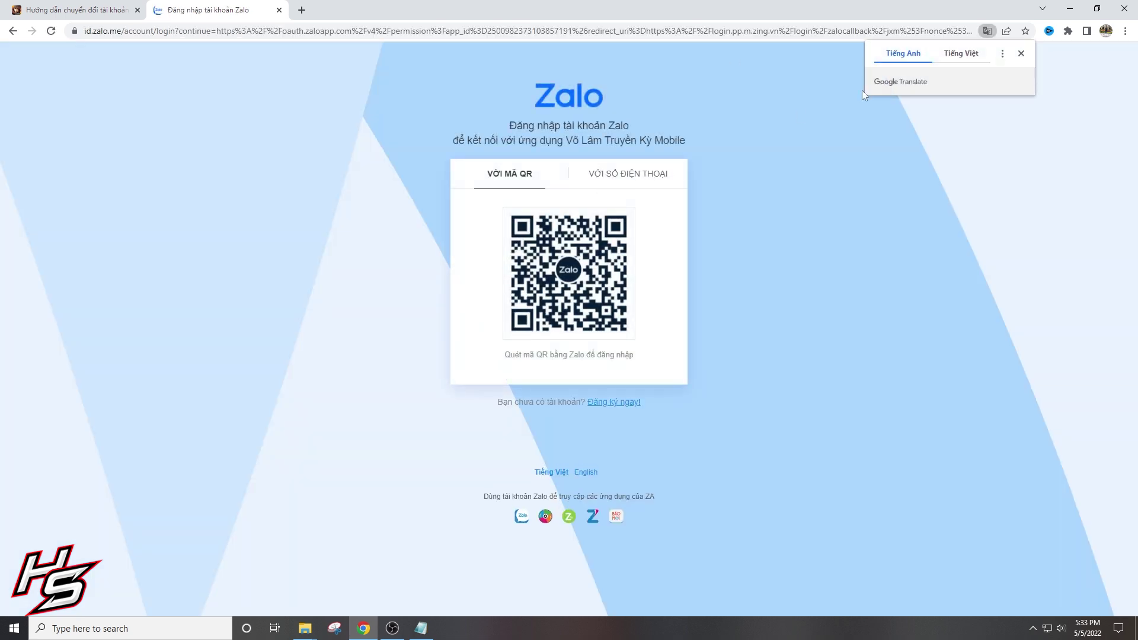
{"action": "left_click", "coordinate": [1020, 53]}
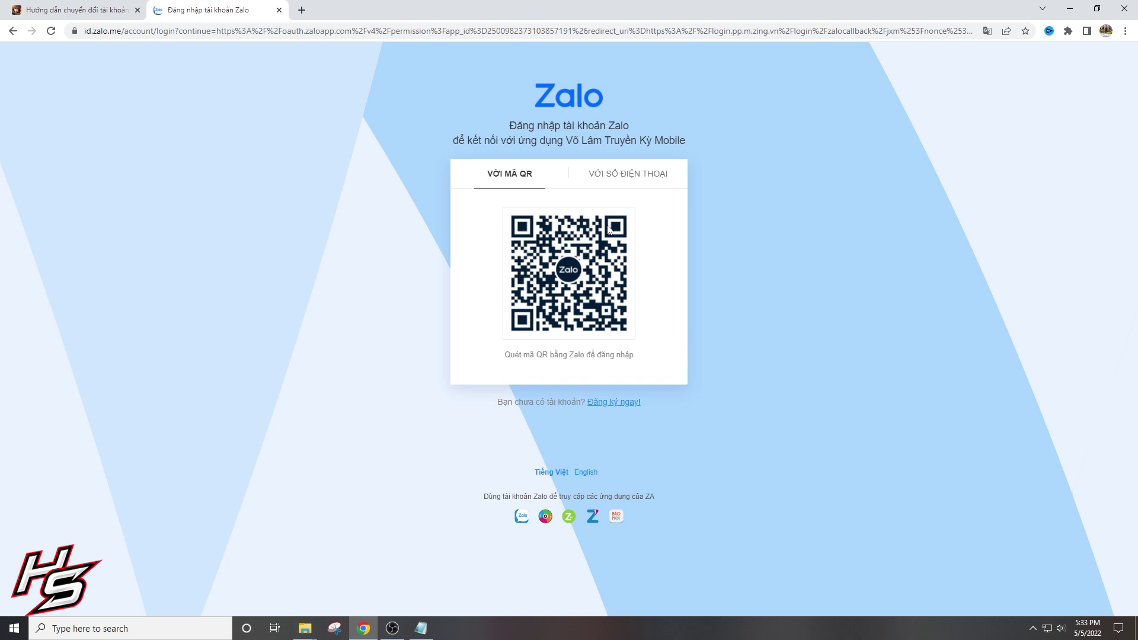
- Switch the Zalo sign-in to the VỚI SỐ ĐIỆN THOẠI phone-number form
{"action": "left_click", "coordinate": [657, 173]}
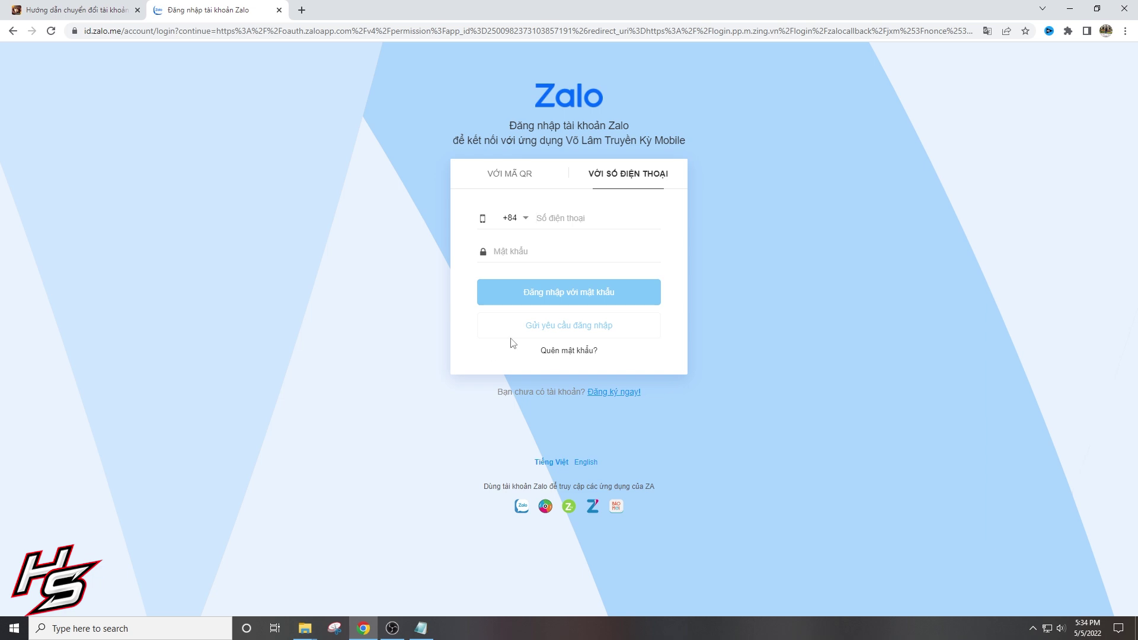
{"action": "left_click", "coordinate": [508, 173]}
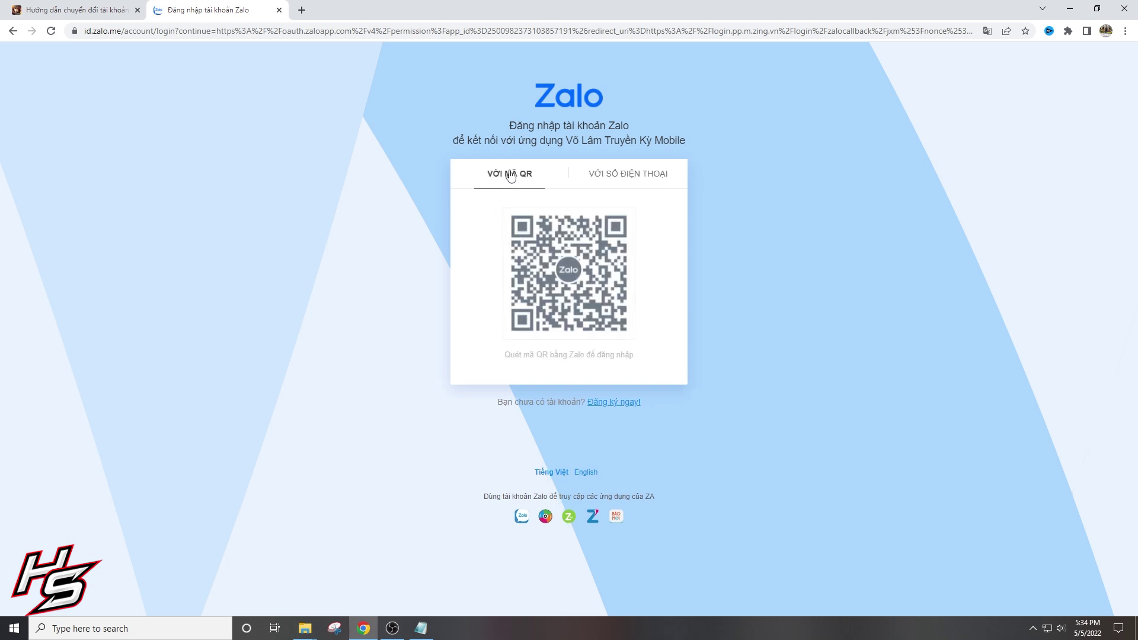
{"action": "left_click", "coordinate": [638, 175]}
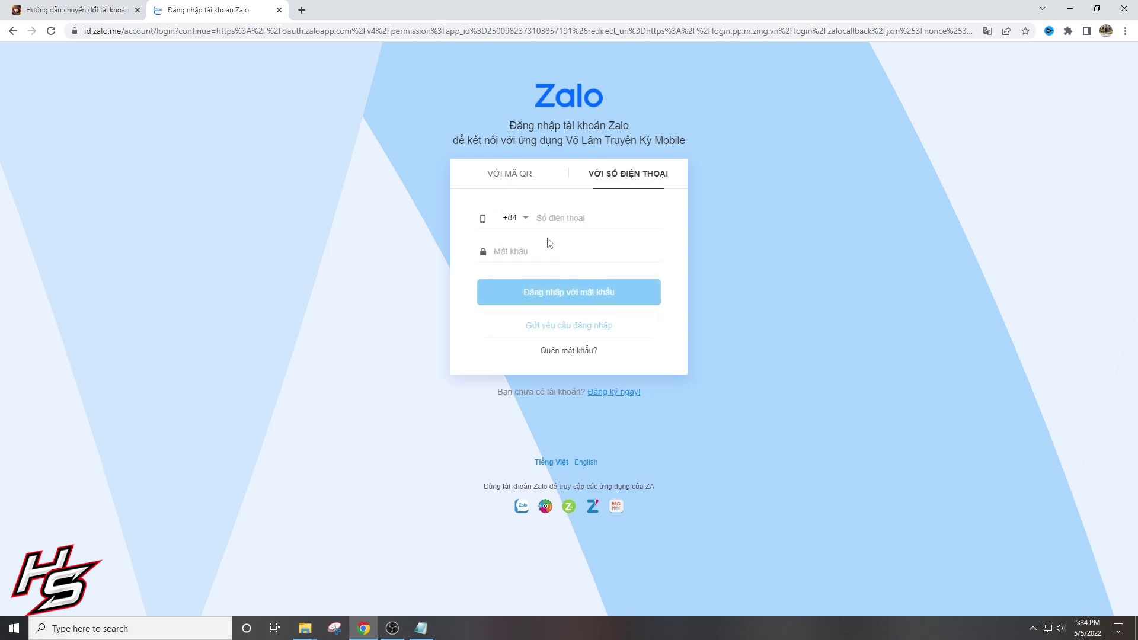
{"action": "left_click", "coordinate": [519, 178]}
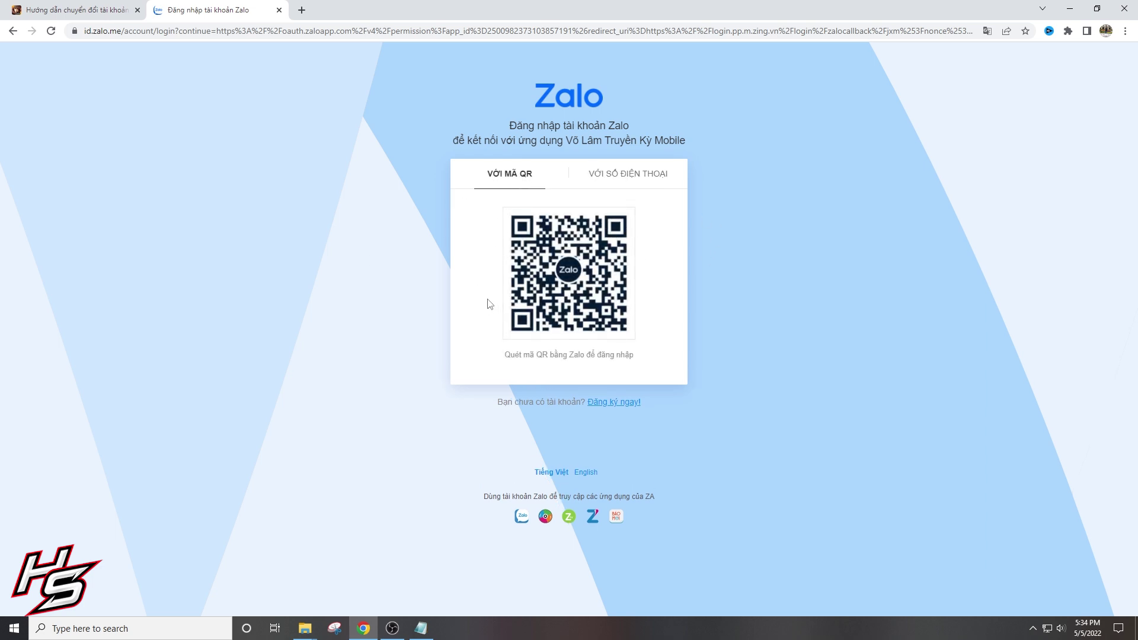
{"action": "left_click", "coordinate": [638, 185]}
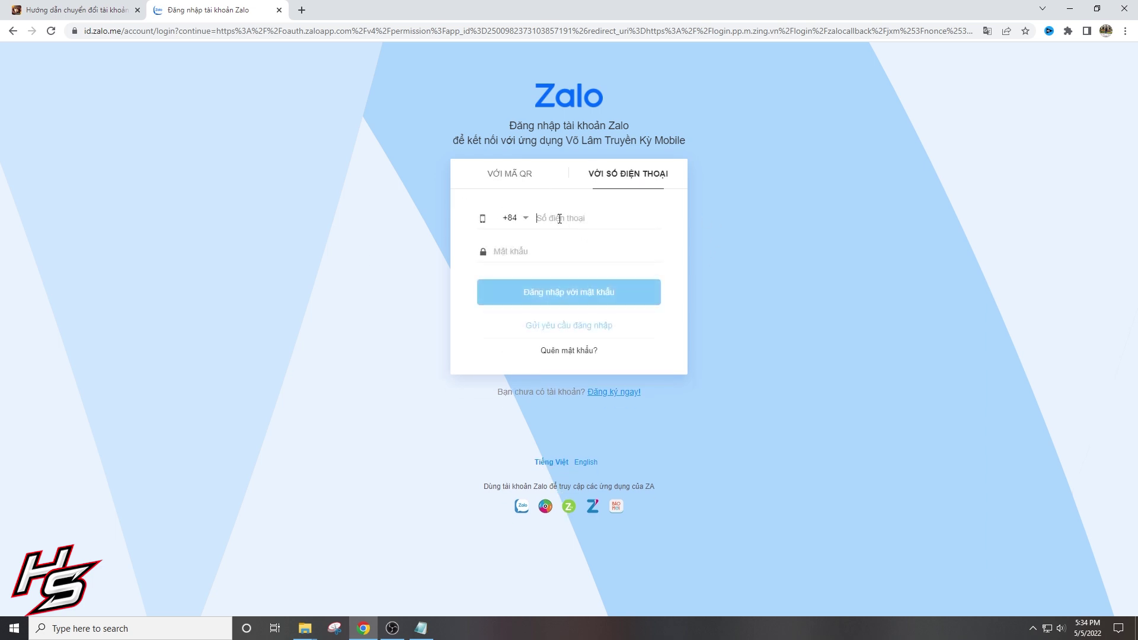
- Enter the account phone number and send a login request to the Zalo app
{"action": "left_click", "coordinate": [559, 219]}
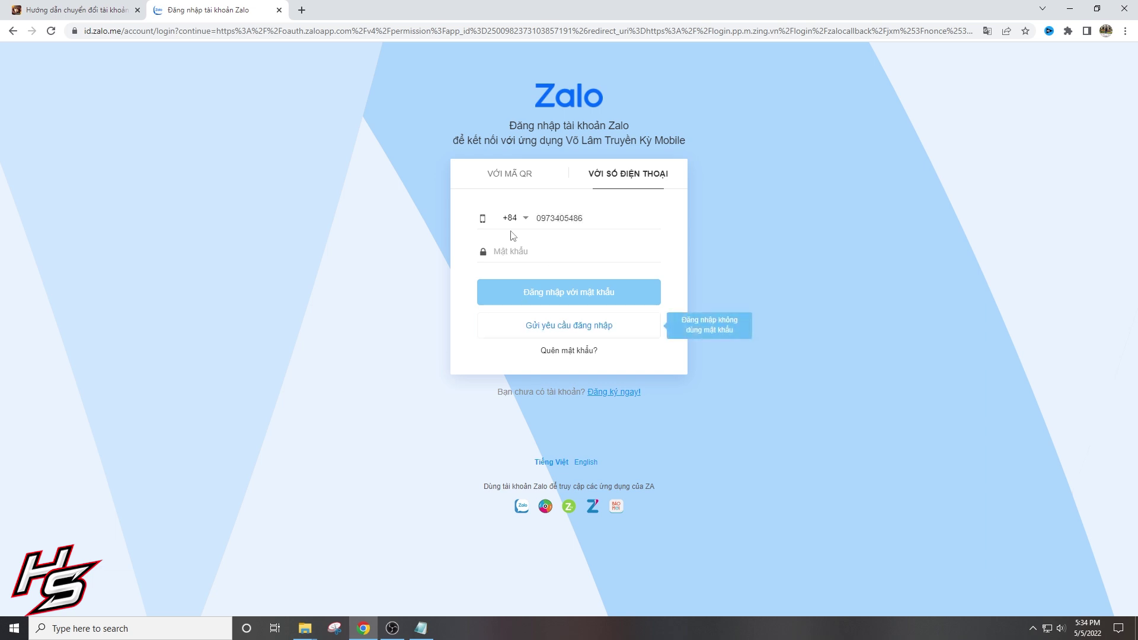
{"action": "left_click", "coordinate": [550, 328]}
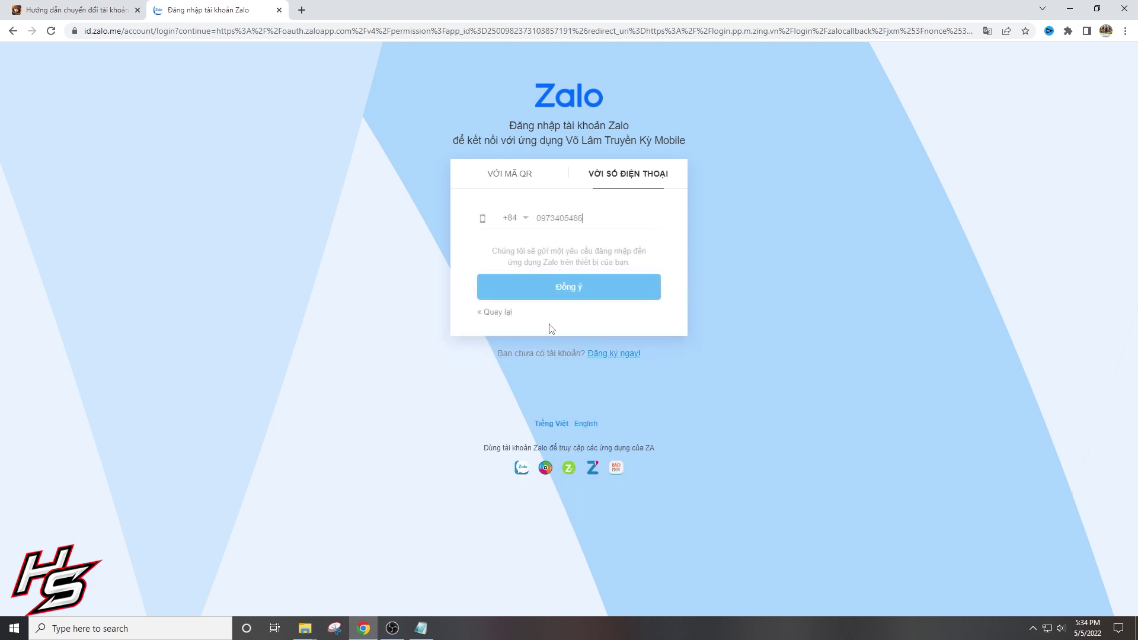
{"action": "left_click", "coordinate": [568, 288]}
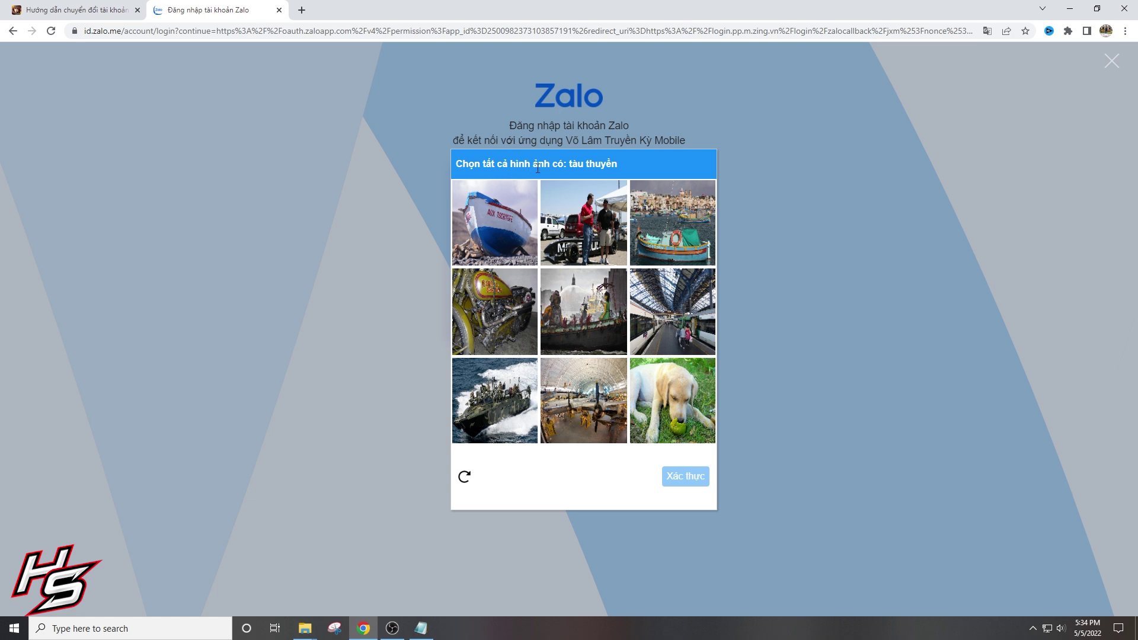
- Tick the four boat pictures in the captcha and submit with Xác thực
{"action": "left_click", "coordinate": [502, 216]}
{"action": "left_click", "coordinate": [681, 242]}
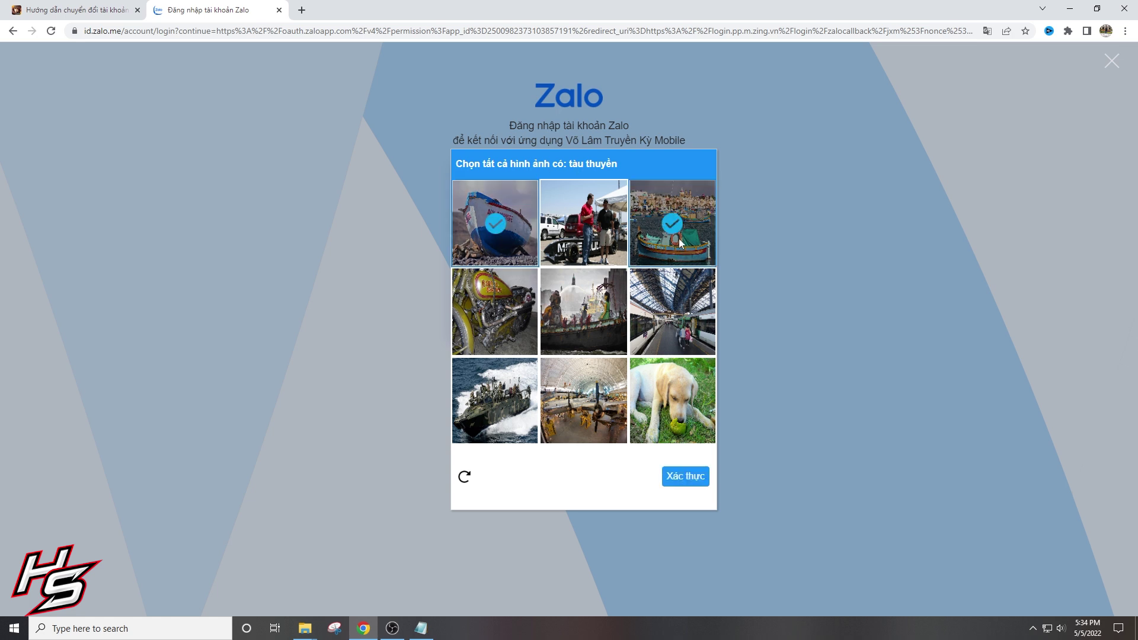
{"action": "left_click", "coordinate": [498, 424]}
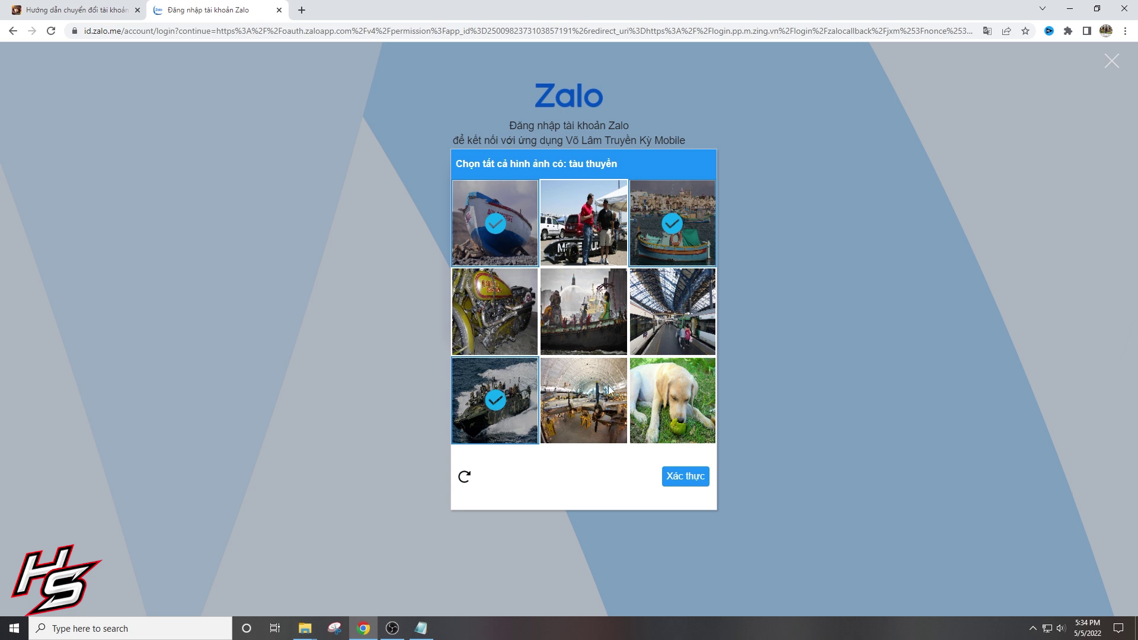
{"action": "left_click", "coordinate": [581, 318]}
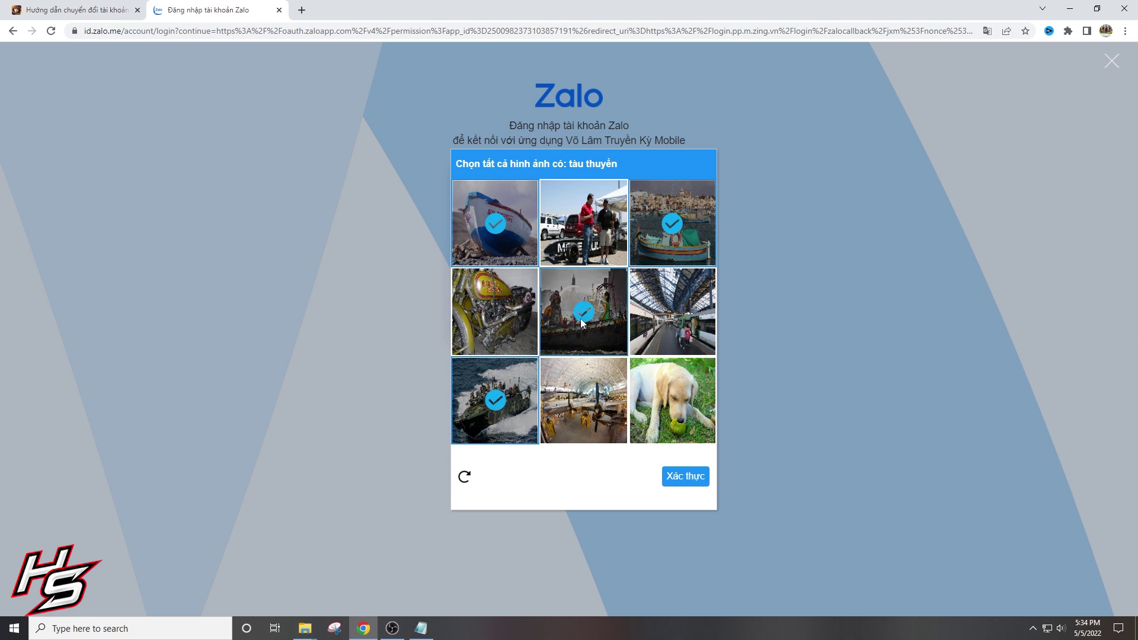
{"action": "left_click", "coordinate": [687, 477]}
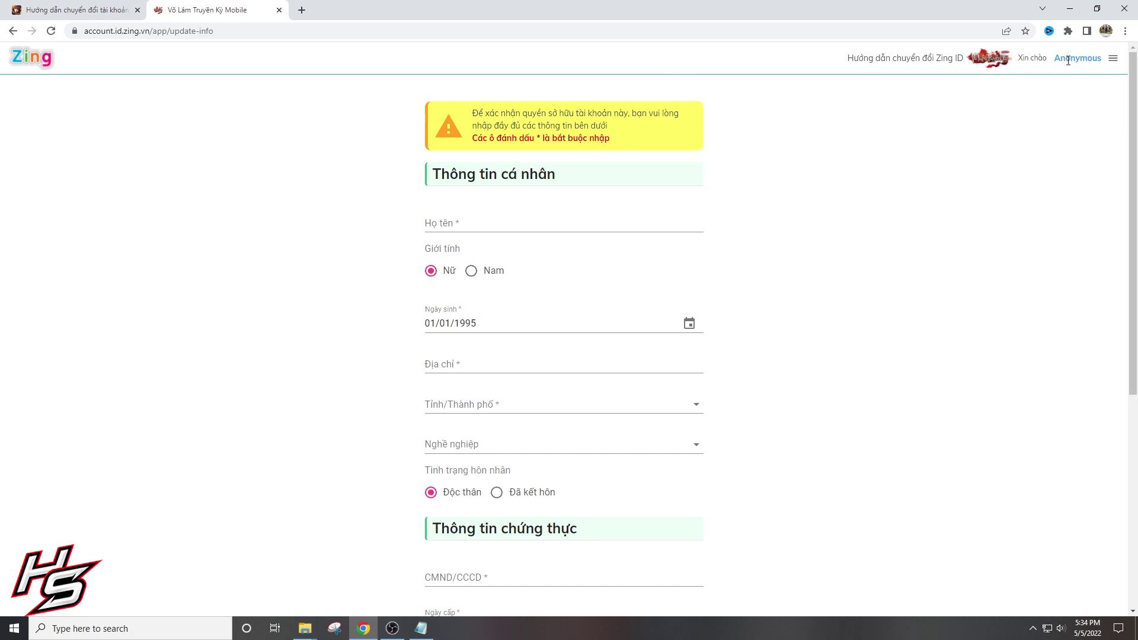
- Autofill the full name and address from saved entries and set gender to Nam
{"action": "left_click_drag", "start_coordinate": [1055, 59], "coordinate": [1080, 59]}
{"action": "left_click", "coordinate": [945, 173]}
{"action": "scroll", "coordinate": [864, 186], "scroll_direction": "down", "scroll_amount": 2}
{"action": "scroll", "coordinate": [872, 176], "scroll_direction": "up", "scroll_amount": 2}
{"action": "scroll", "coordinate": [871, 178], "scroll_direction": "down", "scroll_amount": 5}
{"action": "scroll", "coordinate": [873, 178], "scroll_direction": "up", "scroll_amount": 2}
{"action": "scroll", "coordinate": [873, 178], "scroll_direction": "down", "scroll_amount": 2}
{"action": "scroll", "coordinate": [873, 177], "scroll_direction": "up", "scroll_amount": 1}
{"action": "left_click", "coordinate": [438, 225]}
{"action": "left_click", "coordinate": [522, 256]}
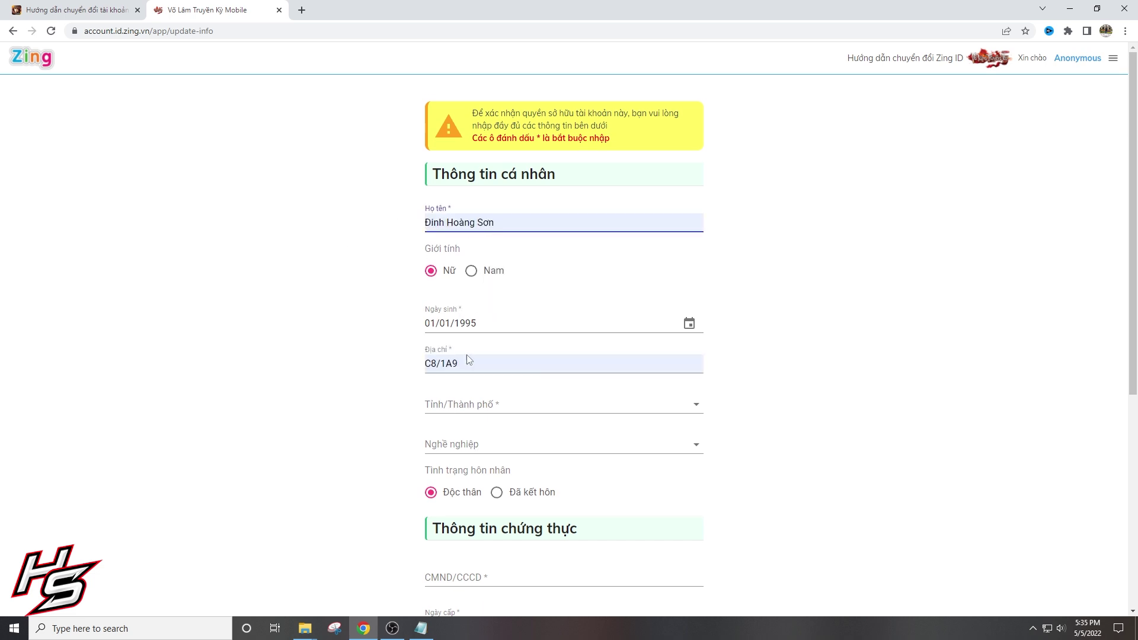
{"action": "left_click", "coordinate": [472, 271]}
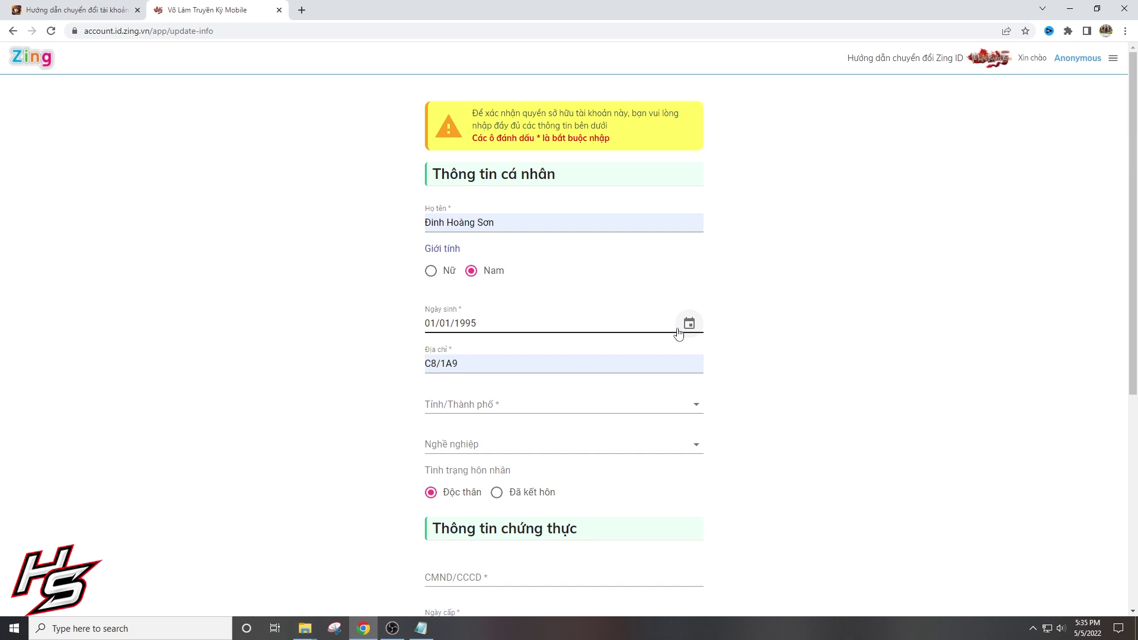
- Choose Hồ Chí Minh as province and Nhân viên văn phòng as occupation
{"action": "scroll", "coordinate": [510, 356], "scroll_direction": "down", "scroll_amount": 1}
{"action": "left_click", "coordinate": [527, 345]}
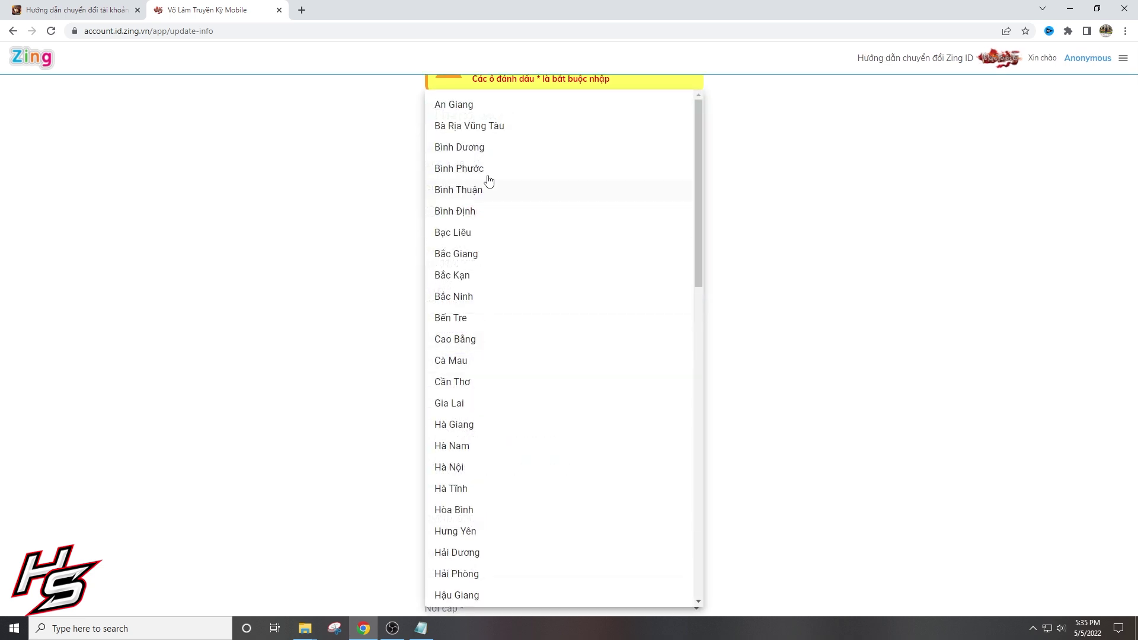
{"action": "scroll", "coordinate": [493, 308], "scroll_direction": "down", "scroll_amount": 3}
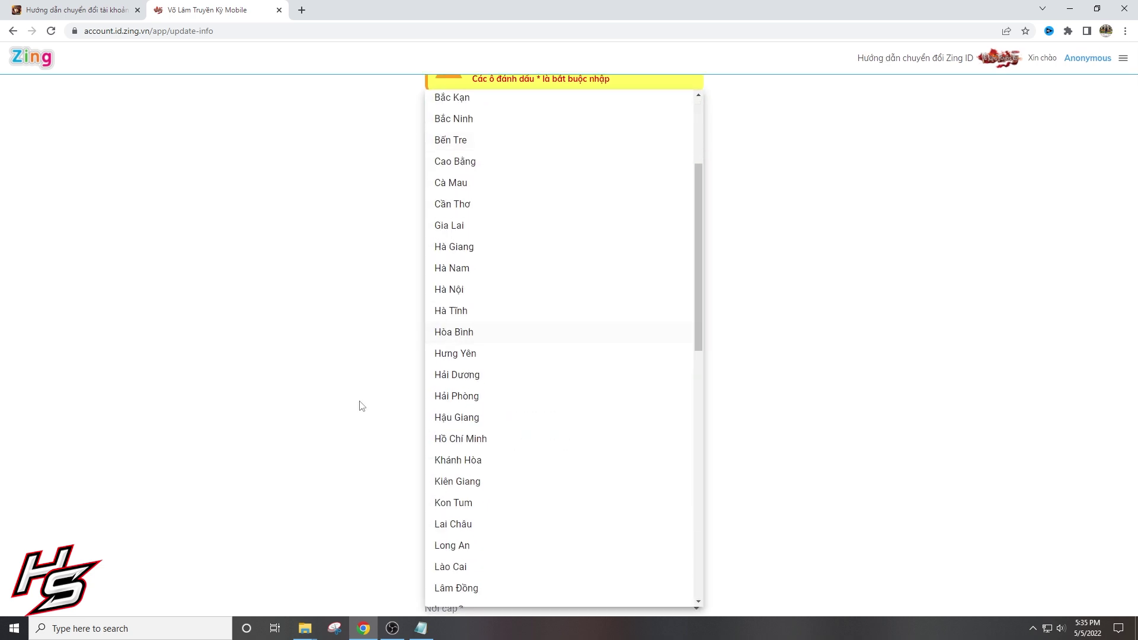
{"action": "left_click", "coordinate": [442, 439]}
{"action": "left_click", "coordinate": [465, 386]}
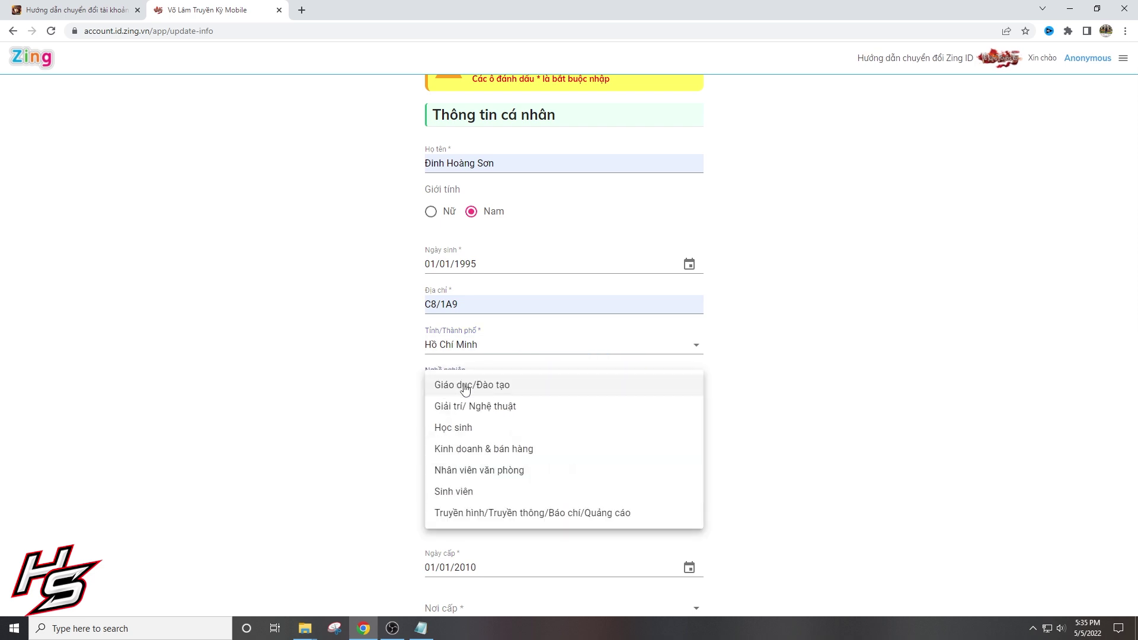
{"action": "left_click", "coordinate": [483, 477]}
- Enter the ID card (CMND) number
{"action": "scroll", "coordinate": [696, 394], "scroll_direction": "down", "scroll_amount": 4}
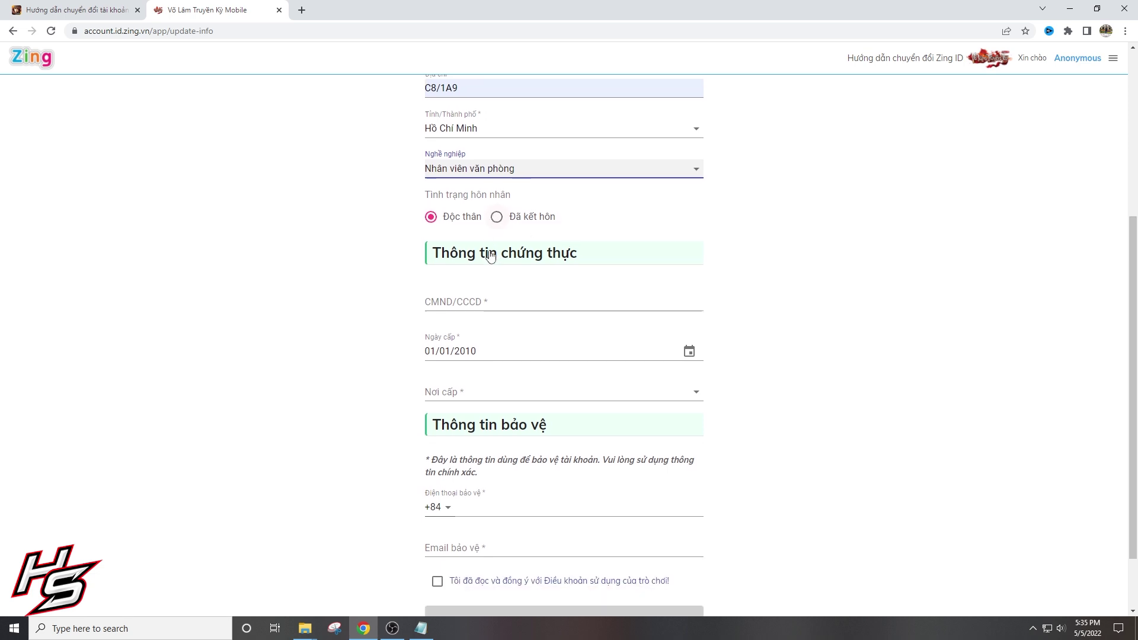
{"action": "scroll", "coordinate": [489, 255], "scroll_direction": "down", "scroll_amount": 1}
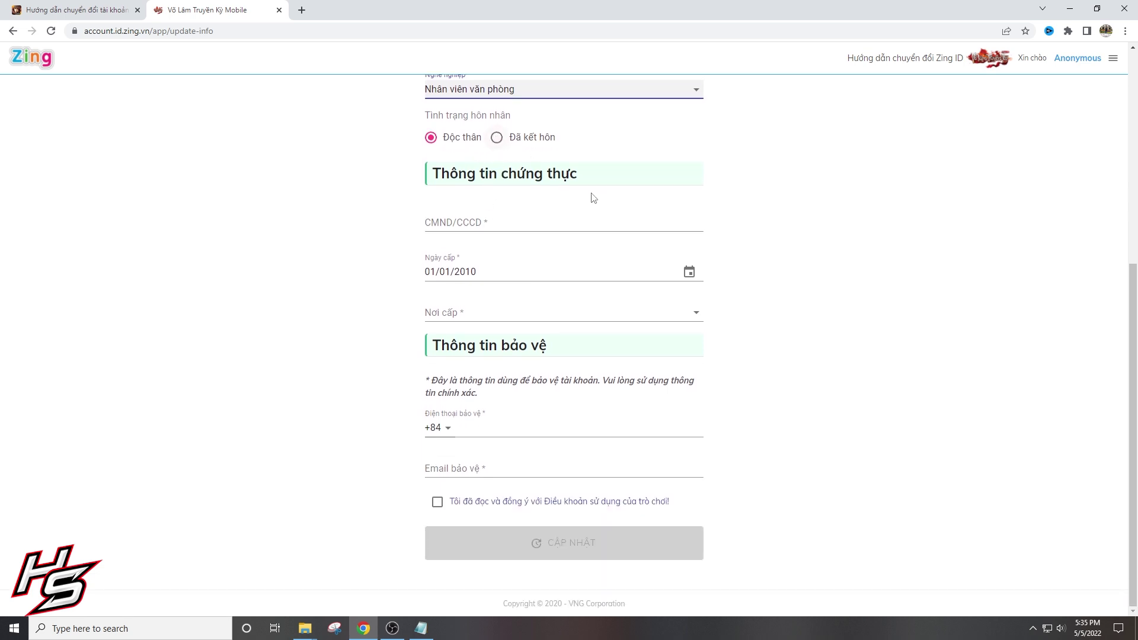
{"action": "scroll", "coordinate": [596, 201], "scroll_direction": "up", "scroll_amount": 6}
{"action": "scroll", "coordinate": [590, 190], "scroll_direction": "down", "scroll_amount": 4}
{"action": "scroll", "coordinate": [521, 279], "scroll_direction": "down", "scroll_amount": 1}
{"action": "scroll", "coordinate": [504, 249], "scroll_direction": "down", "scroll_amount": 1}
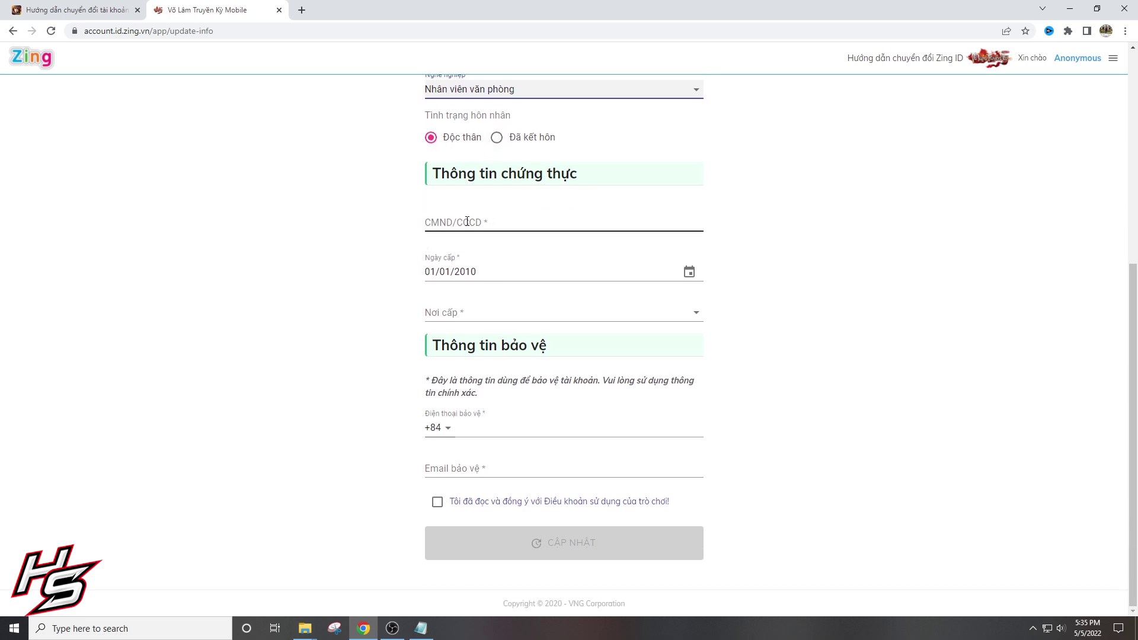
{"action": "left_click", "coordinate": [467, 221]}
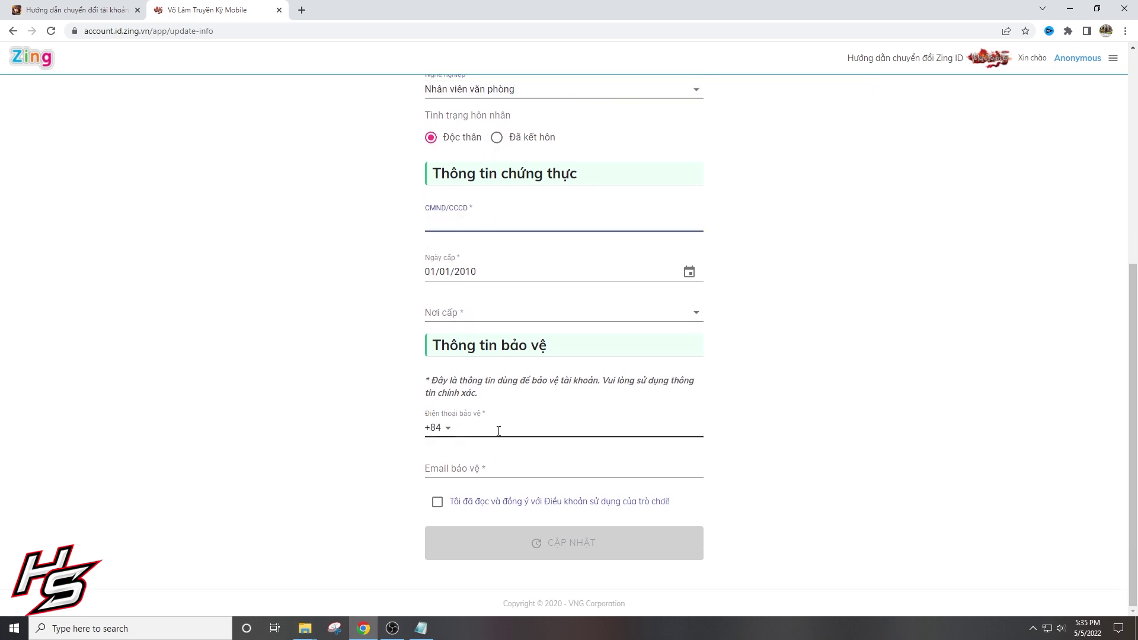
{"action": "left_click", "coordinate": [506, 466]}
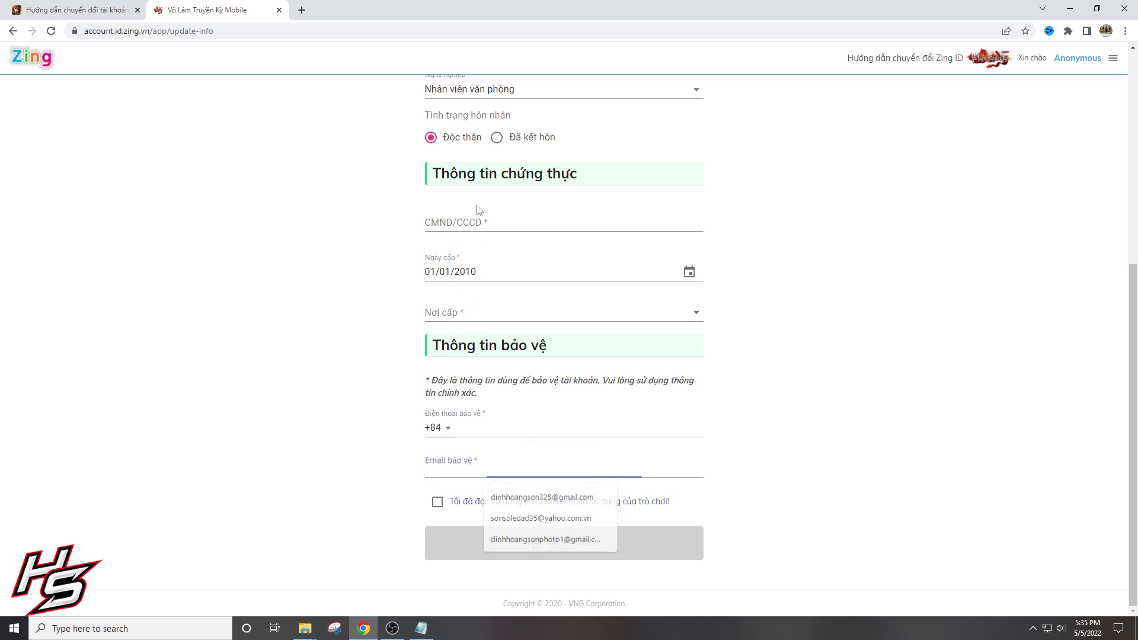
{"action": "left_click", "coordinate": [468, 230]}
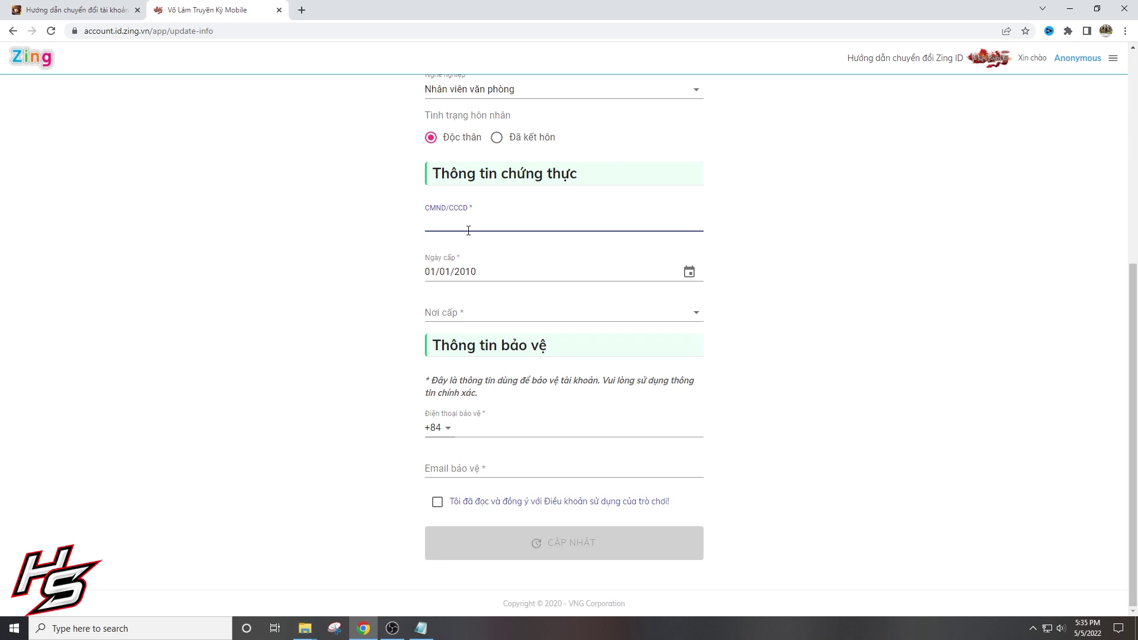
{"action": "type", "text": "3"}
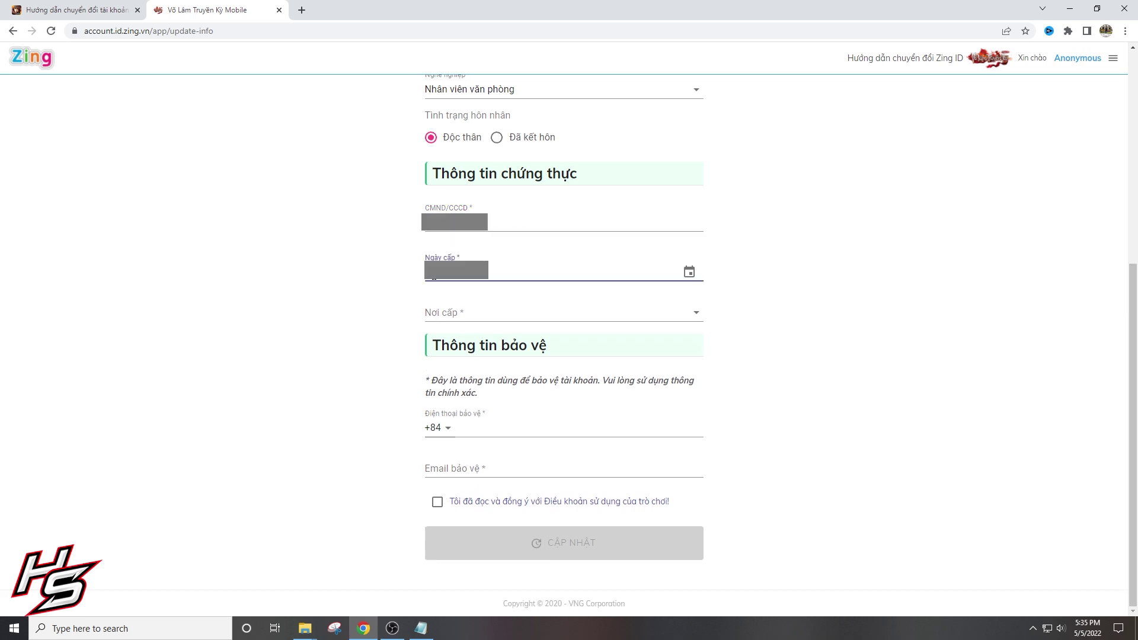
- Fill the protection phone and protection email from saved suggestions
{"action": "left_click", "coordinate": [525, 436]}
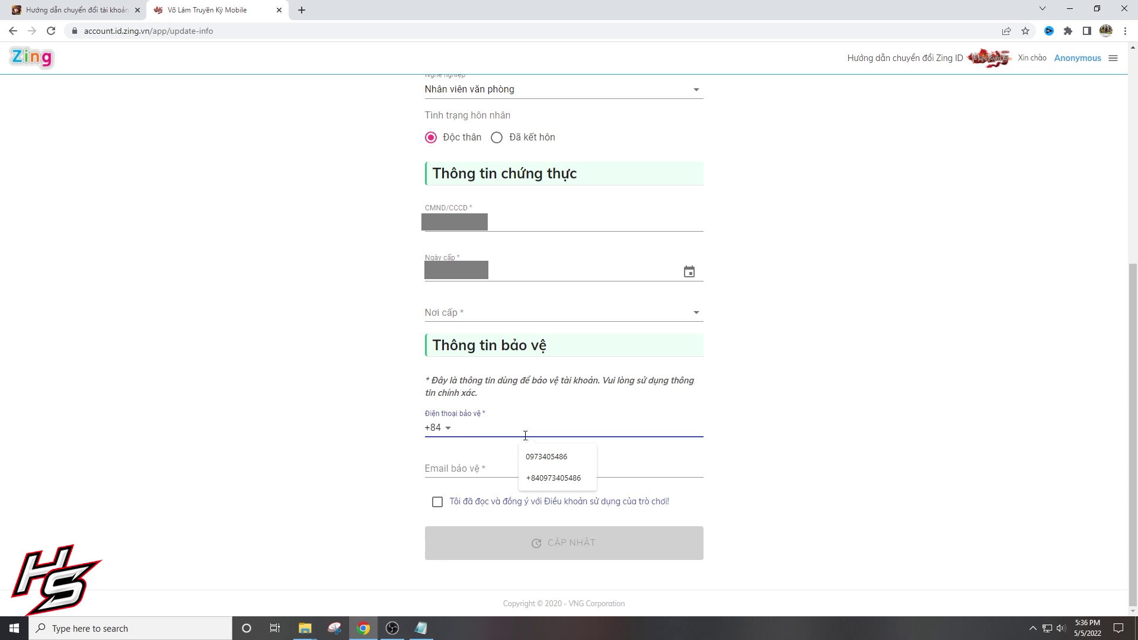
{"action": "left_click", "coordinate": [547, 456]}
{"action": "left_click", "coordinate": [554, 468]}
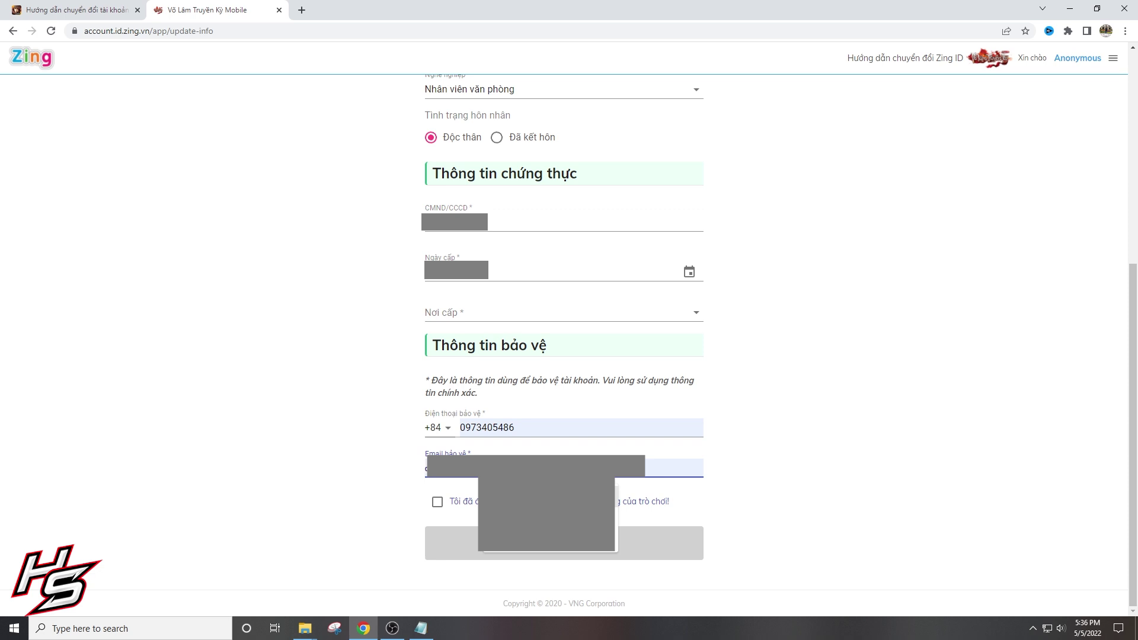
{"action": "left_click", "coordinate": [539, 501]}
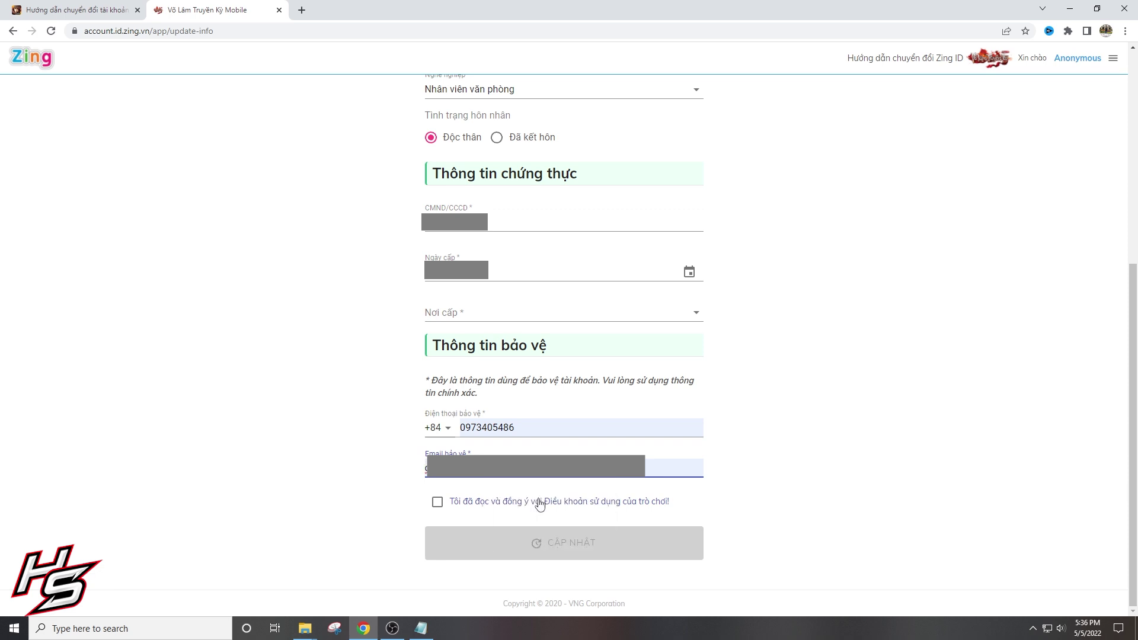
- Accept the game's terms of use and set the ID place of issue to Bến Tre
{"action": "left_click", "coordinate": [438, 503]}
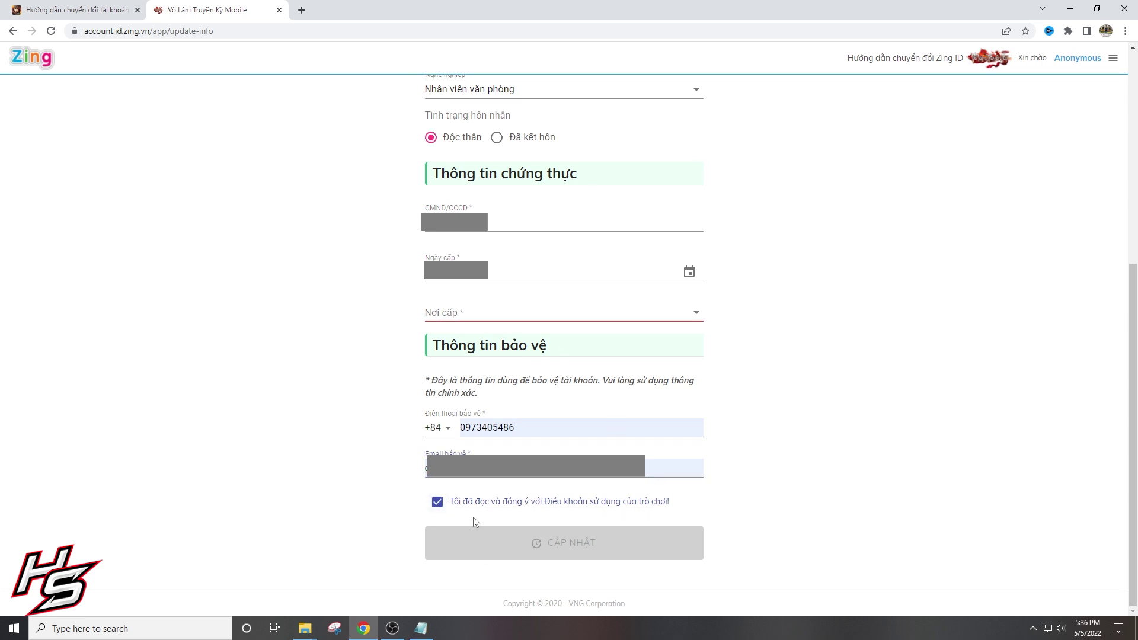
{"action": "left_click", "coordinate": [497, 314]}
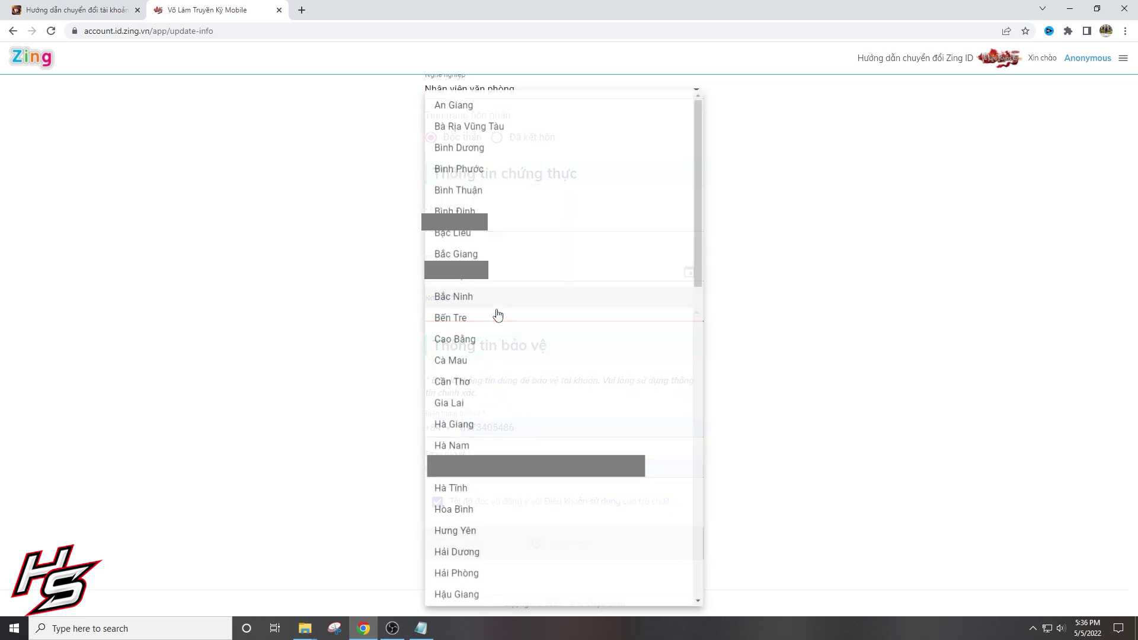
{"action": "left_click", "coordinate": [466, 320]}
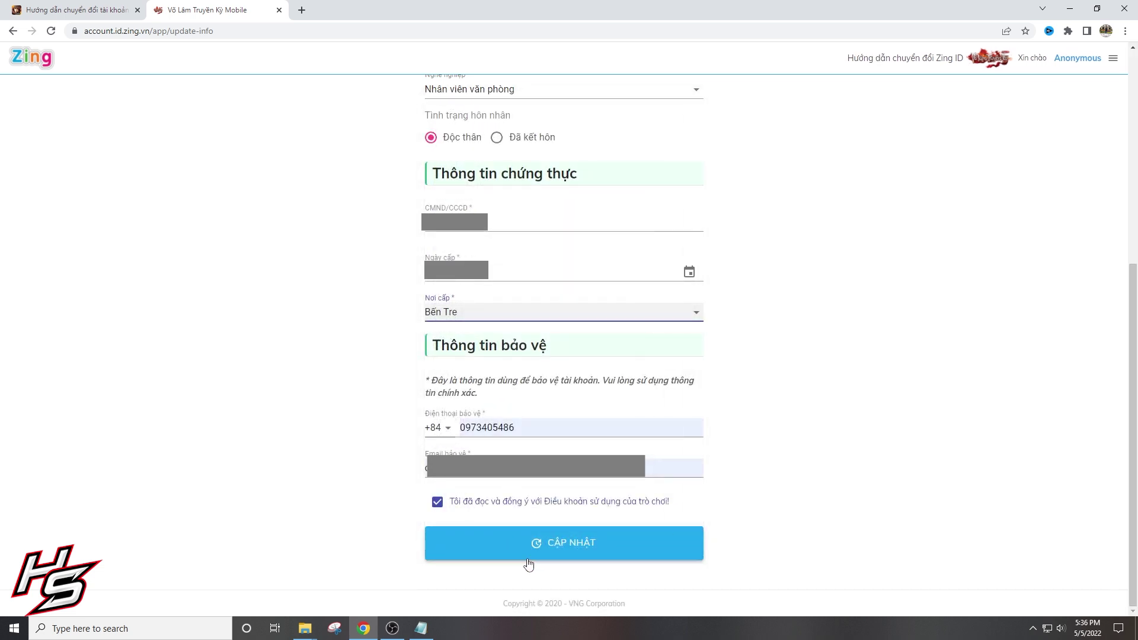
- Submit the completed form and review the saved personal and protection information
{"action": "left_click", "coordinate": [571, 551]}
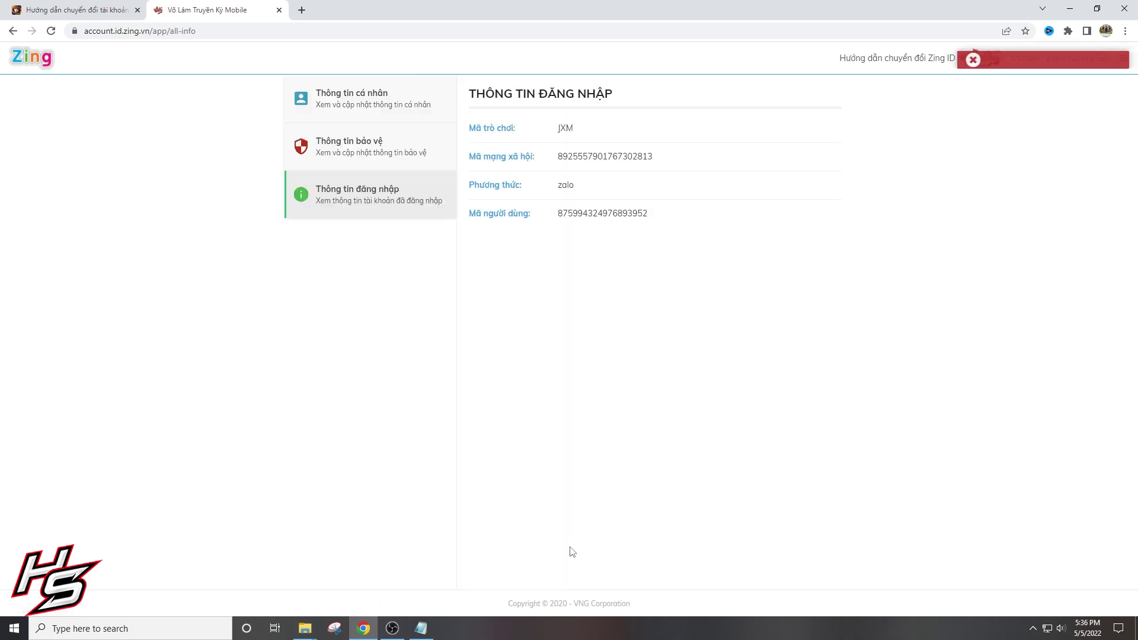
{"action": "left_click", "coordinate": [360, 108]}
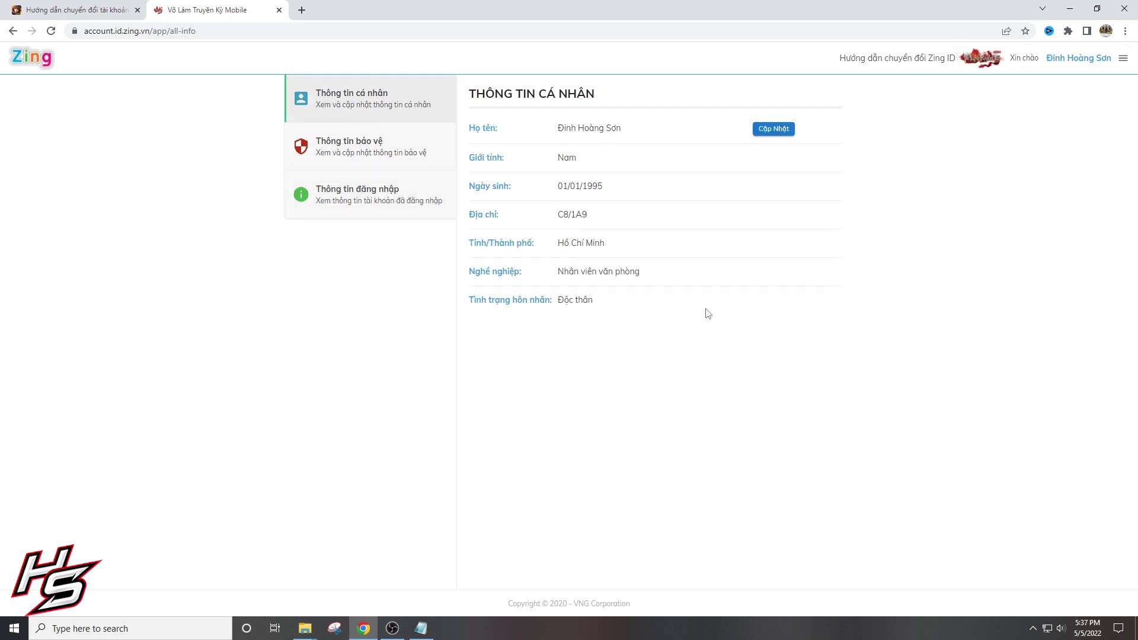
{"action": "left_click", "coordinate": [349, 168]}
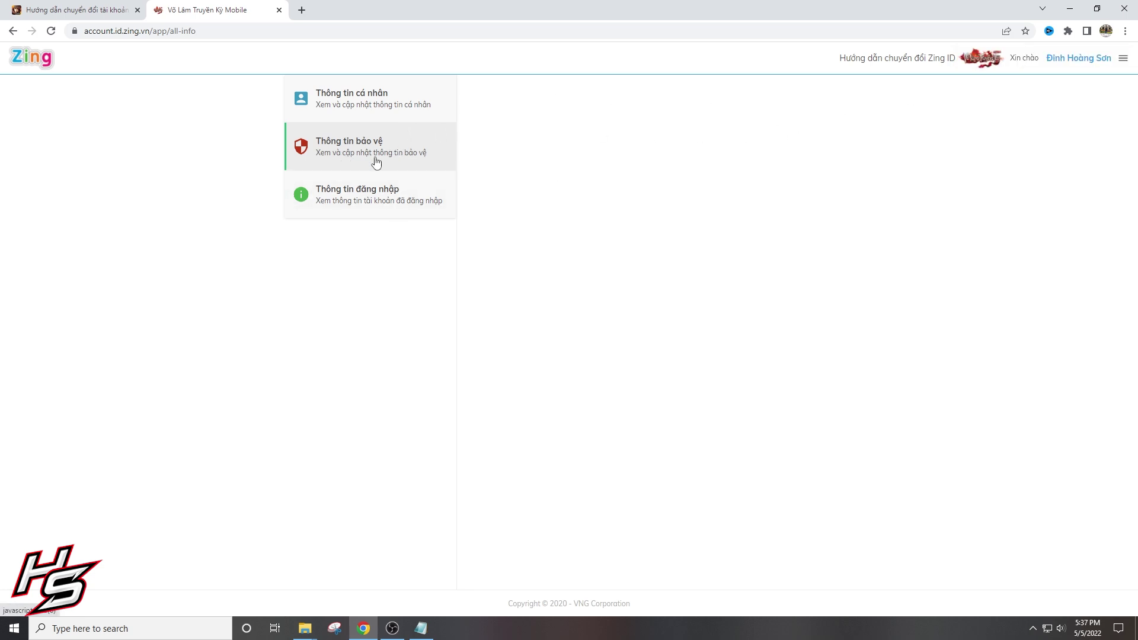
- Check the conversion form's verification methods, then return to Thông tin bảo vệ
{"action": "left_click", "coordinate": [385, 191]}
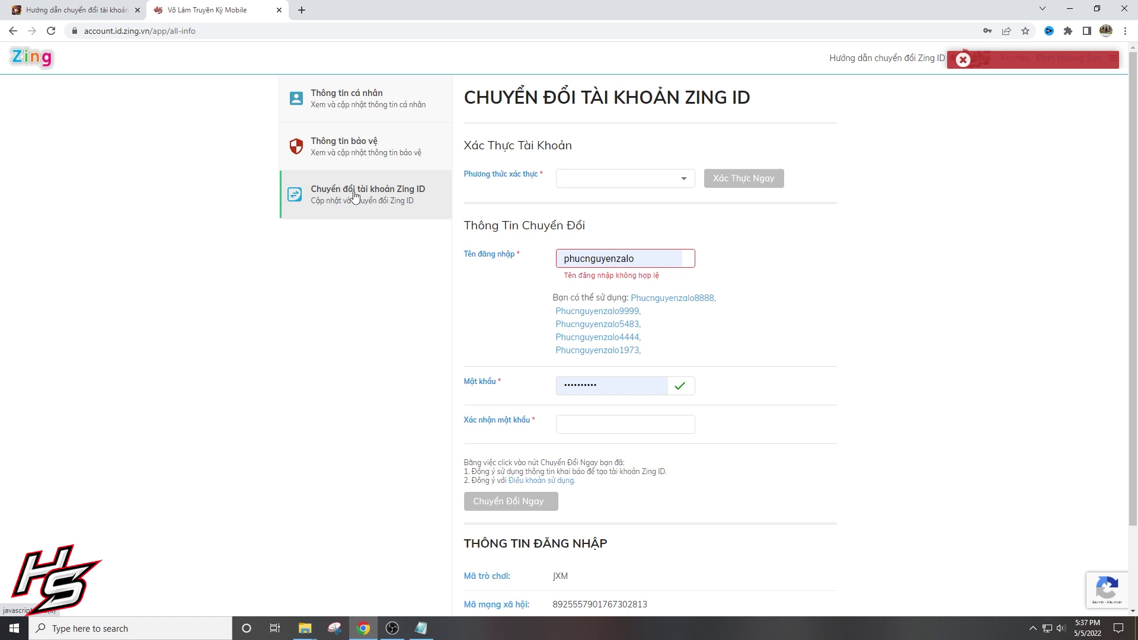
{"action": "left_click", "coordinate": [587, 179]}
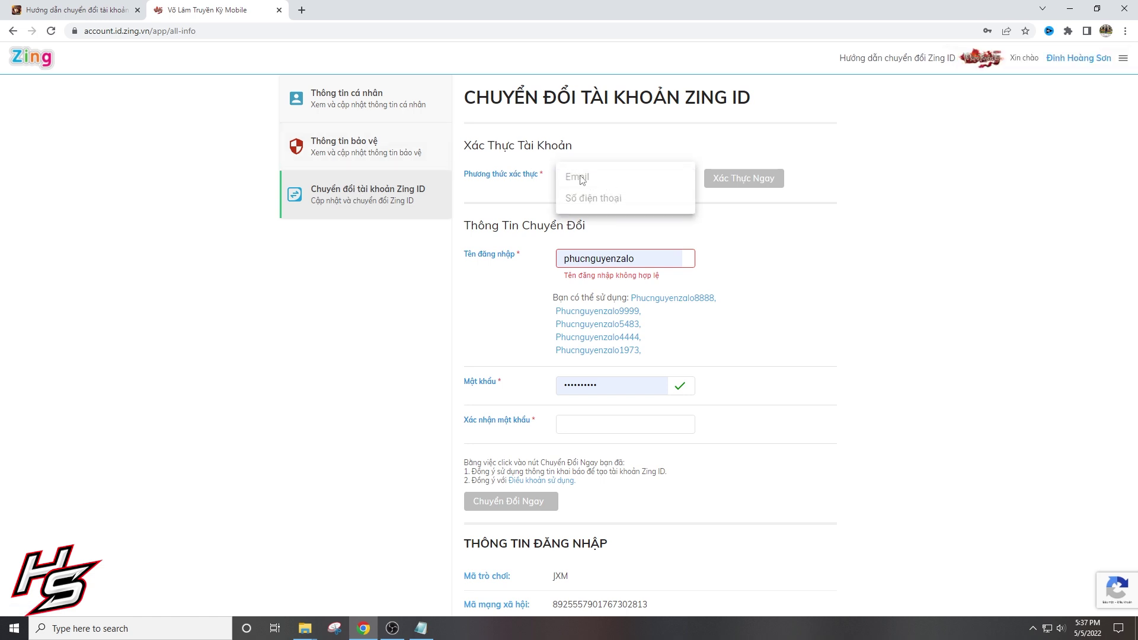
{"action": "left_click", "coordinate": [392, 146]}
{"action": "left_click", "coordinate": [381, 152]}
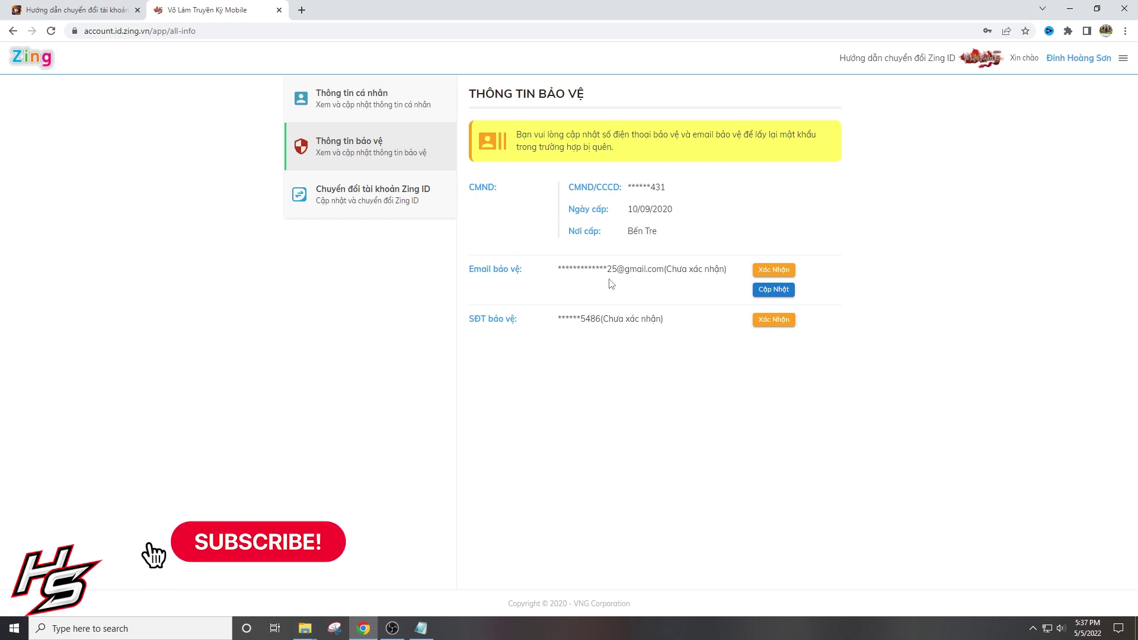
- Highlight the protection email and phone entries and the email address for emphasis
{"action": "left_click_drag", "start_coordinate": [469, 270], "coordinate": [514, 270]}
{"action": "left_click_drag", "start_coordinate": [469, 319], "coordinate": [521, 322]}
{"action": "left_click", "coordinate": [689, 328]}
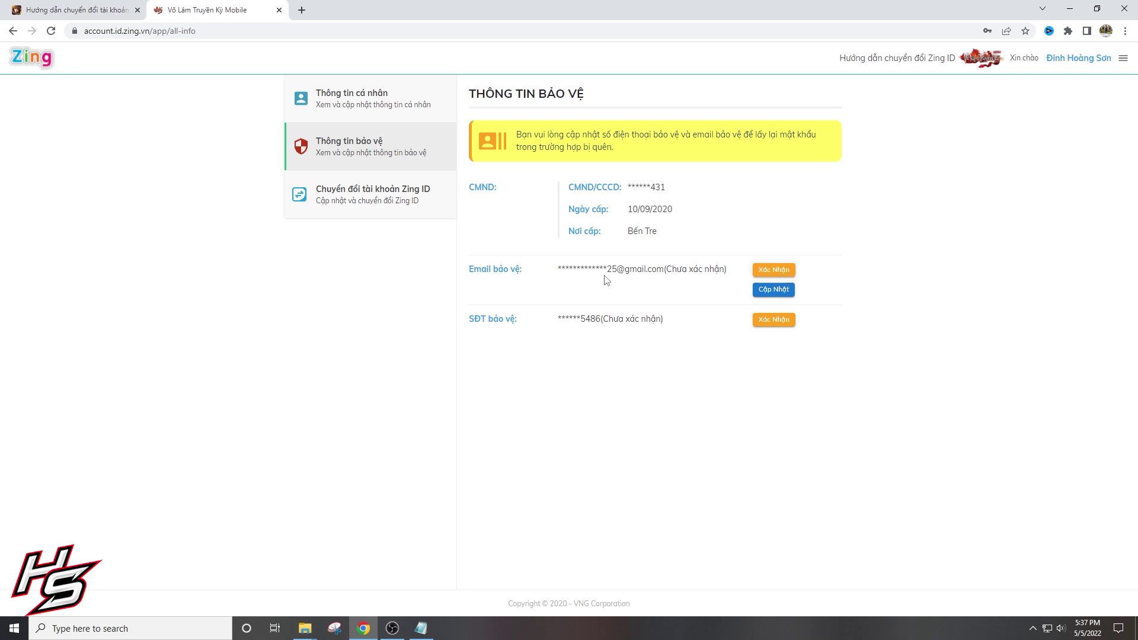
{"action": "left_click_drag", "start_coordinate": [603, 270], "coordinate": [647, 272]}
{"action": "left_click", "coordinate": [716, 299]}
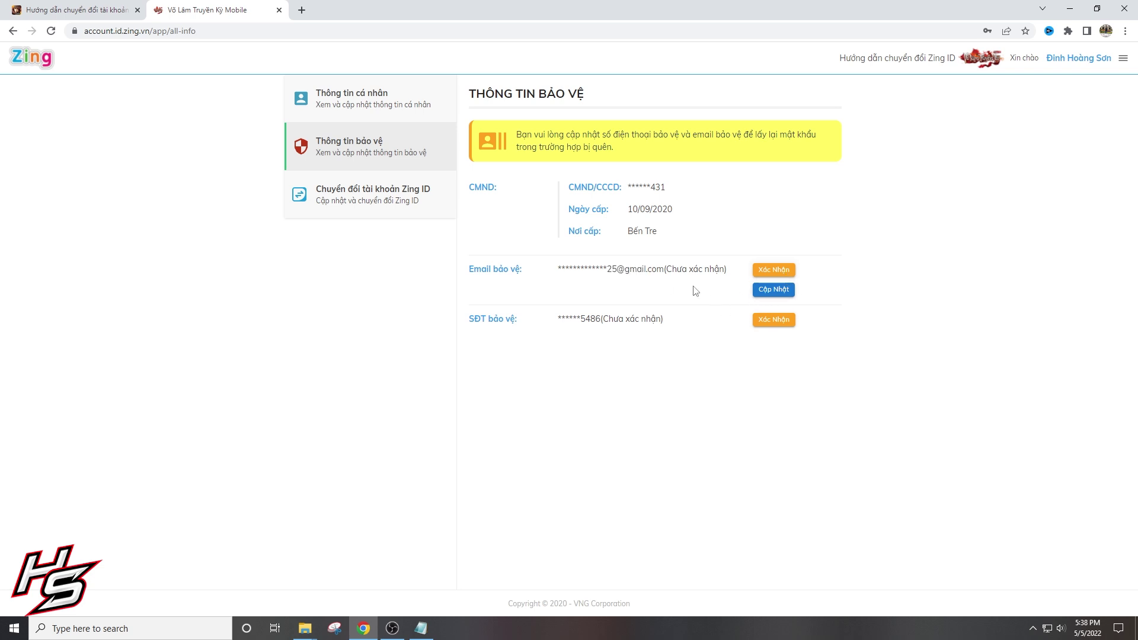
- Request the protection-email verification and dismiss the sending-failed notice
{"action": "left_click", "coordinate": [770, 269]}
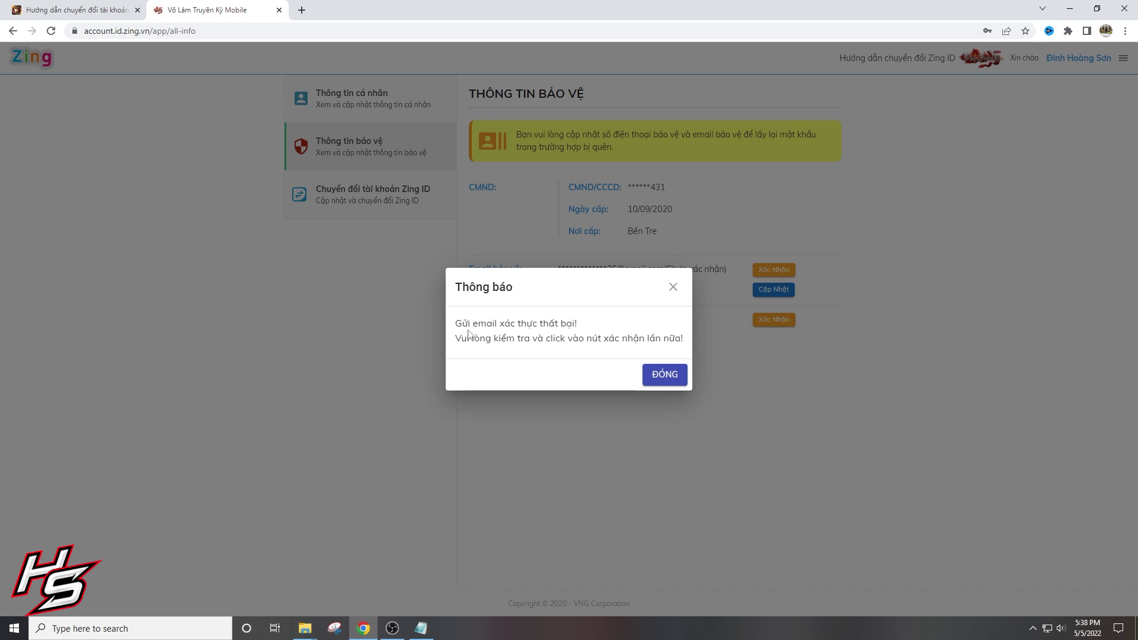
{"action": "left_click_drag", "start_coordinate": [461, 326], "coordinate": [567, 328]}
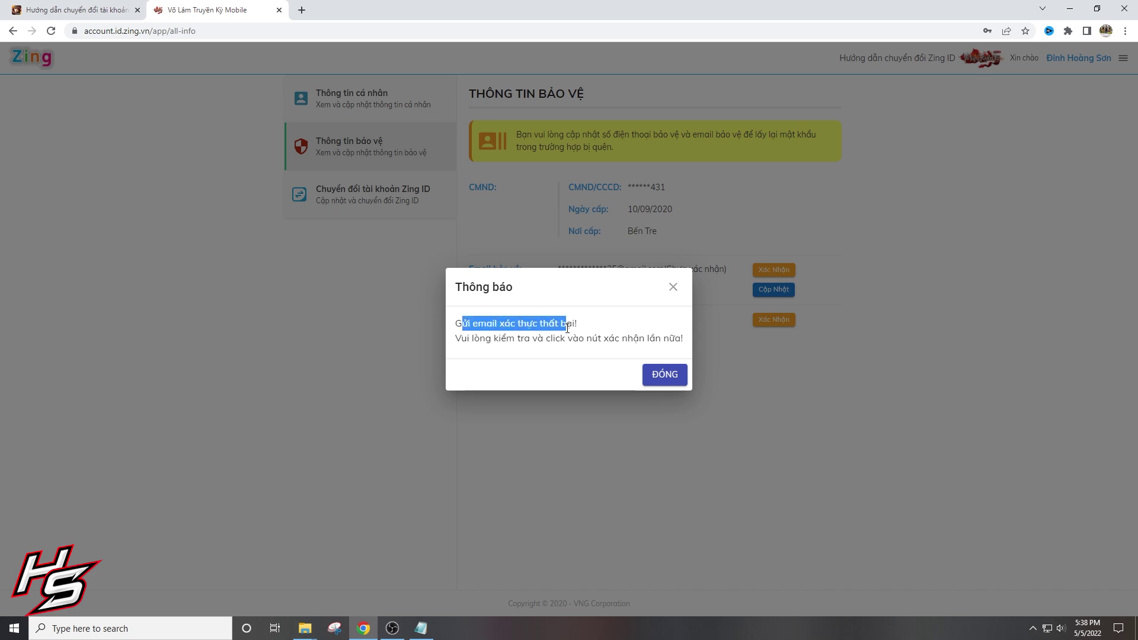
{"action": "left_click", "coordinate": [469, 328]}
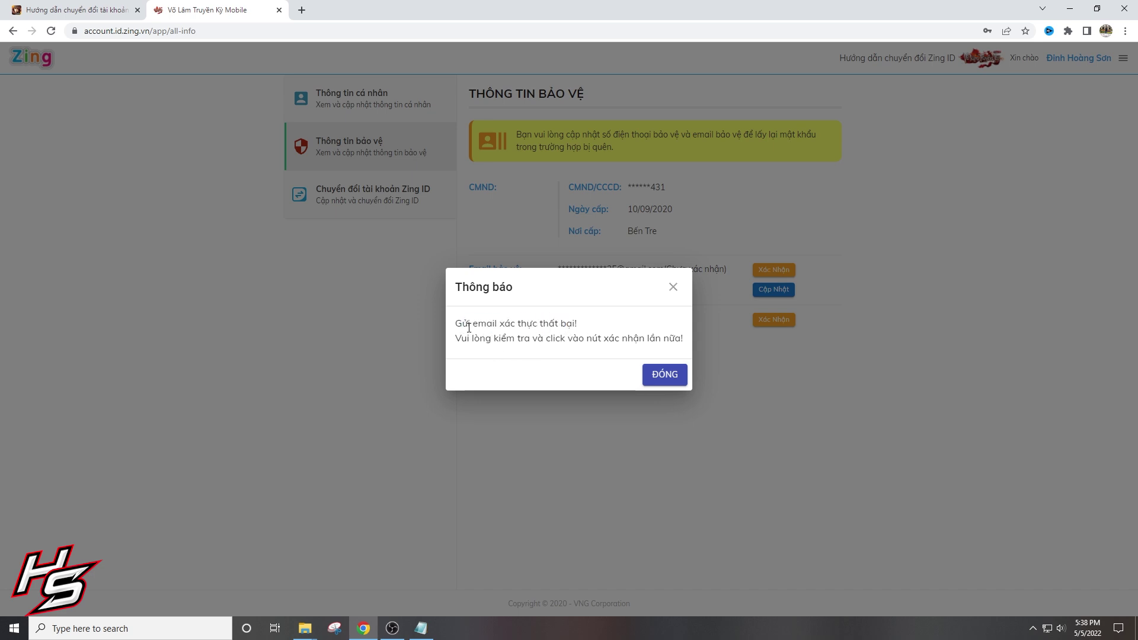
{"action": "left_click_drag", "start_coordinate": [463, 326], "coordinate": [543, 327]}
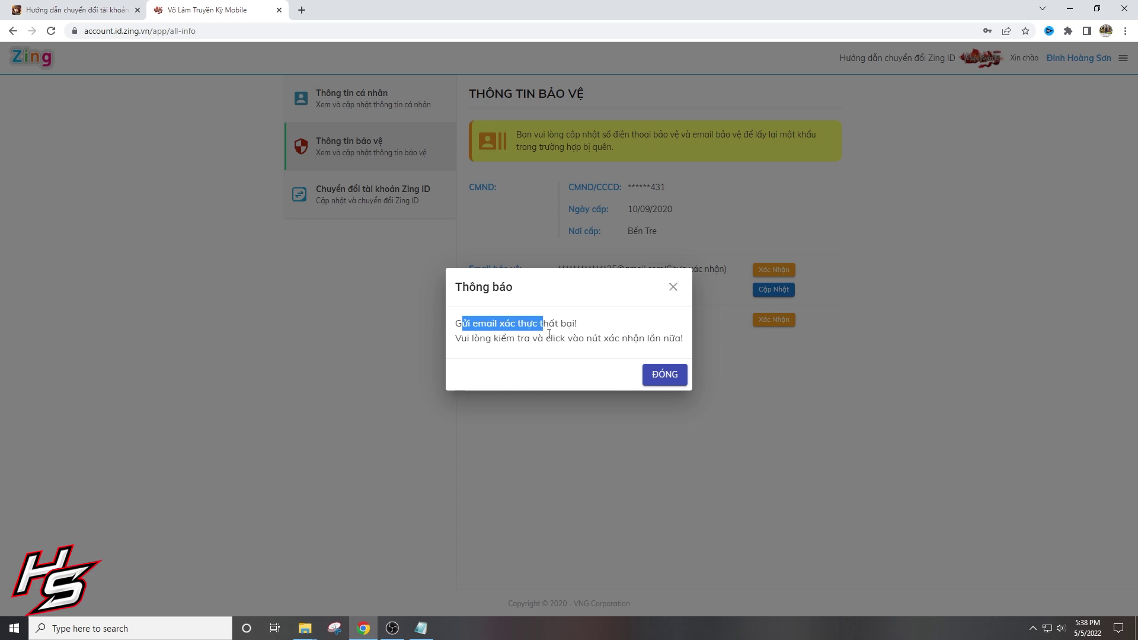
{"action": "left_click", "coordinate": [537, 335]}
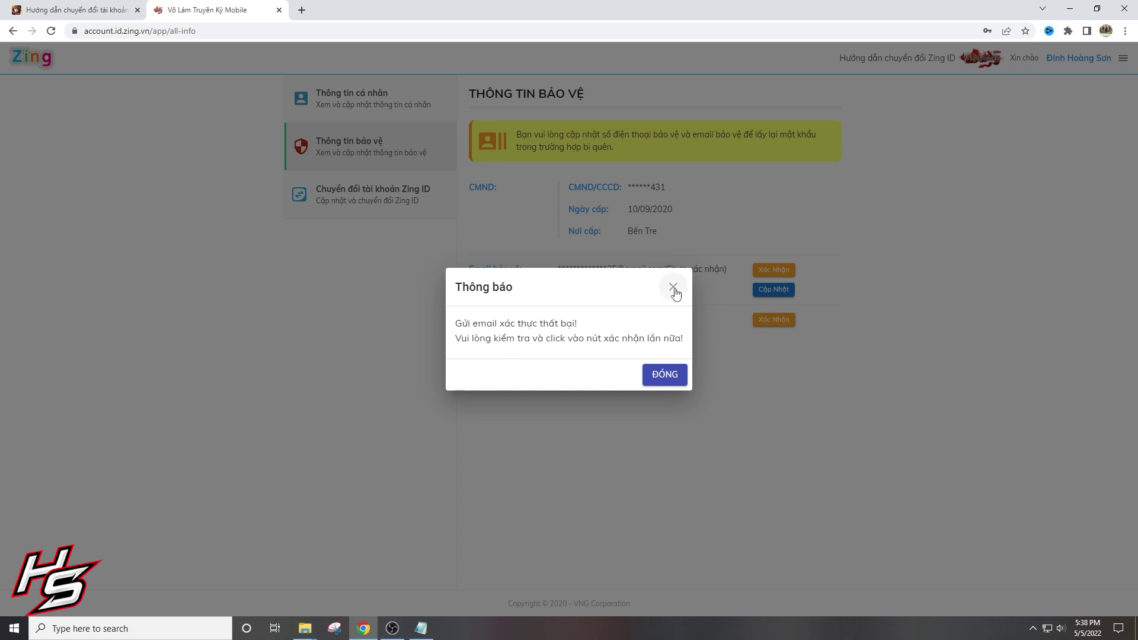
{"action": "left_click", "coordinate": [679, 376]}
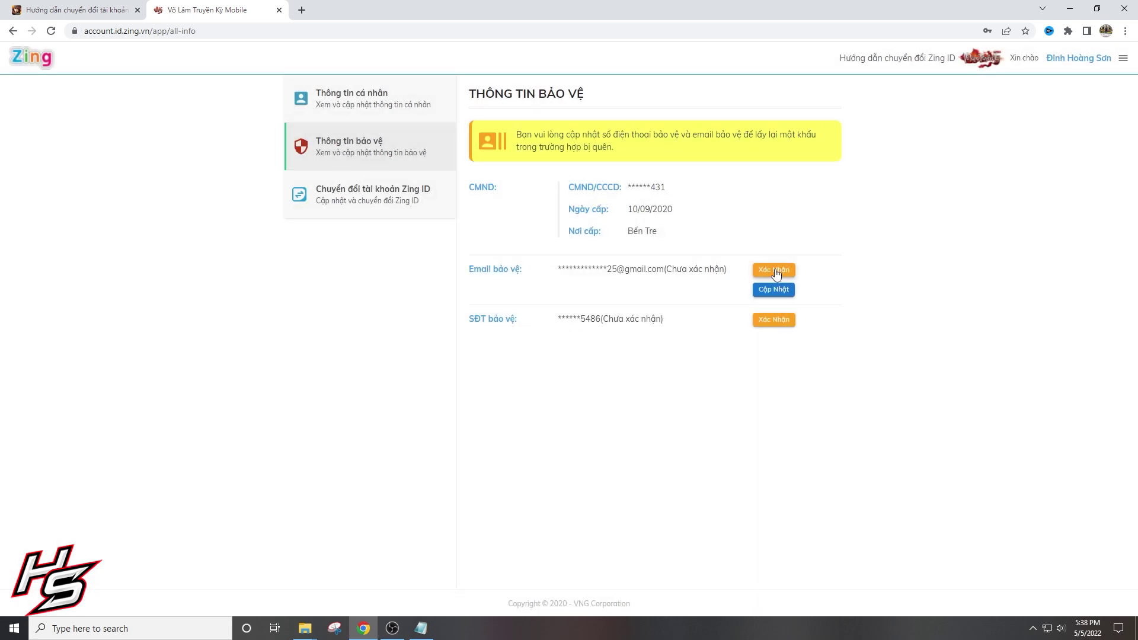
- Retry the verification email request until 'Gửi email xác thực thành công!' appears
{"action": "left_click", "coordinate": [774, 270]}
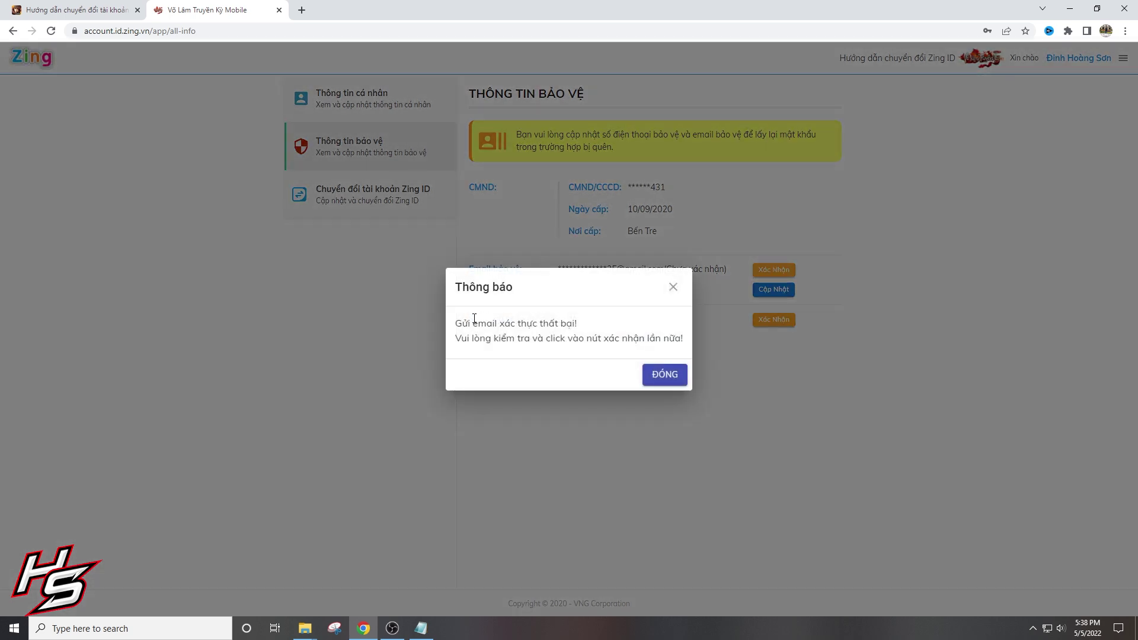
{"action": "left_click", "coordinate": [671, 287]}
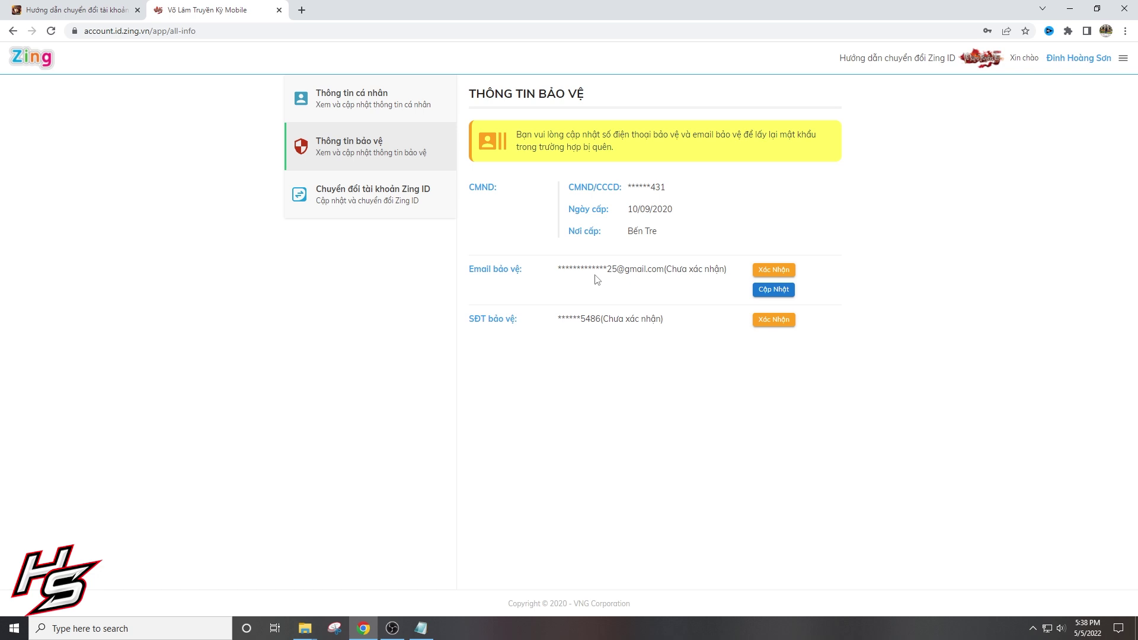
{"action": "left_click", "coordinate": [773, 270]}
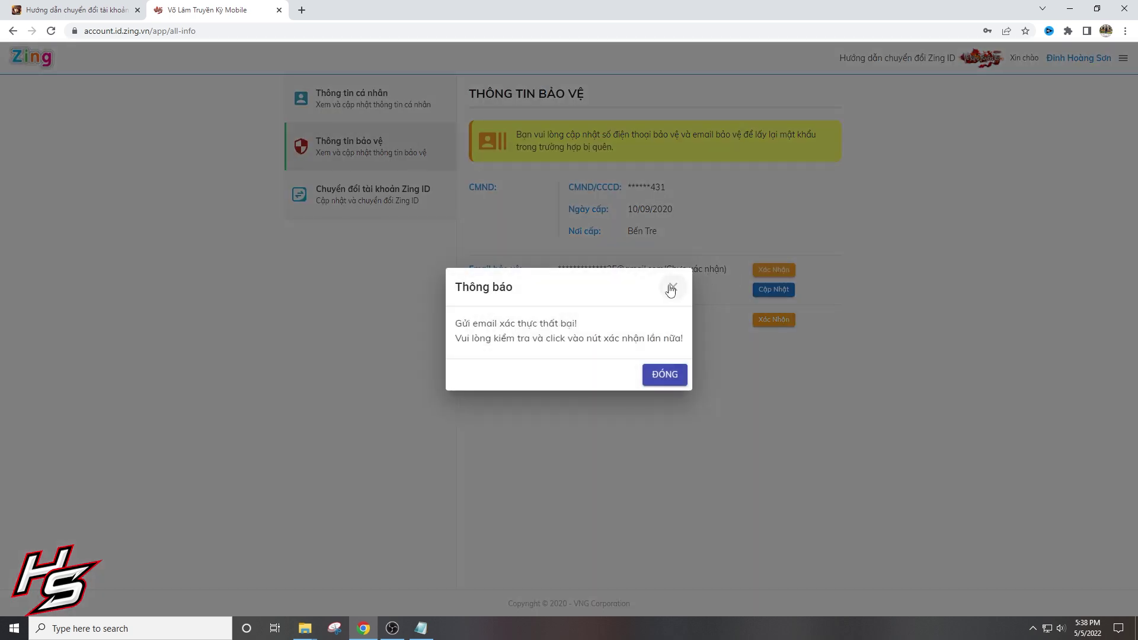
{"action": "left_click", "coordinate": [671, 288]}
{"action": "left_click", "coordinate": [768, 272]}
{"action": "left_click", "coordinate": [673, 287]}
{"action": "left_click", "coordinate": [762, 270]}
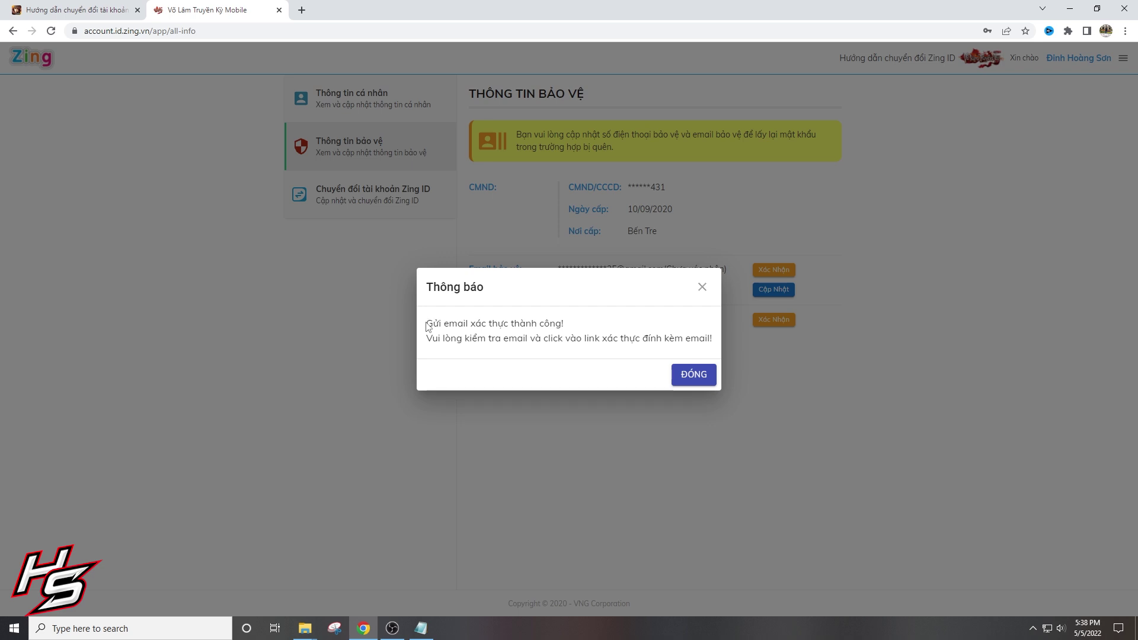
- Open Gmail in a new tab and read the '[VNG] Xác thực email' message sent at 17:38
{"action": "left_click_drag", "start_coordinate": [427, 326], "coordinate": [553, 323]}
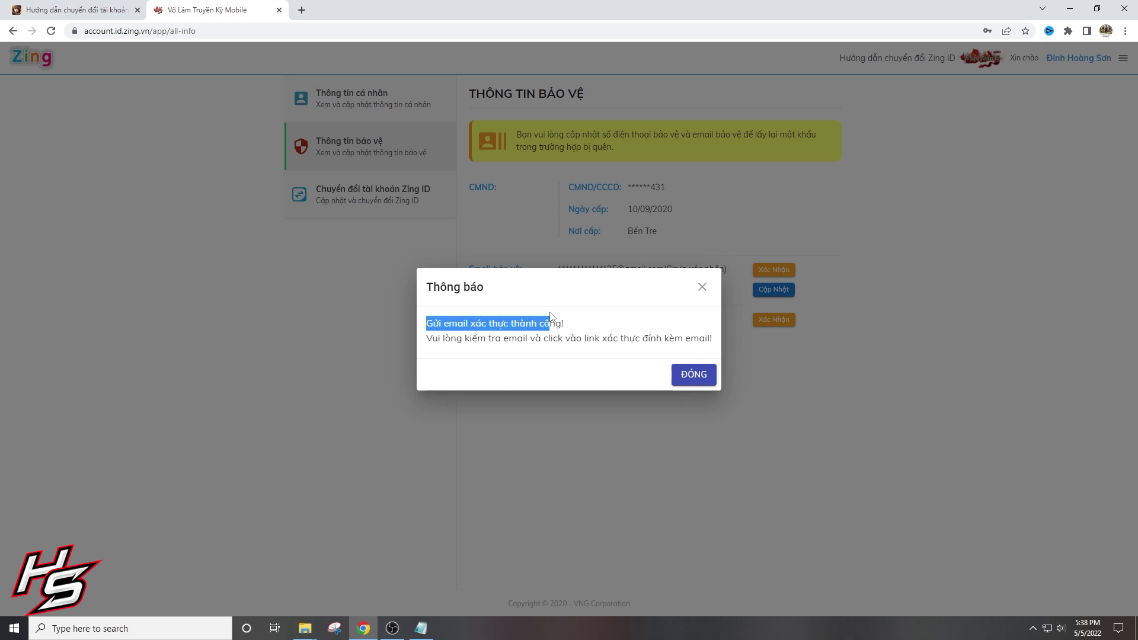
{"action": "left_click", "coordinate": [692, 375]}
{"action": "left_click", "coordinate": [307, 10]}
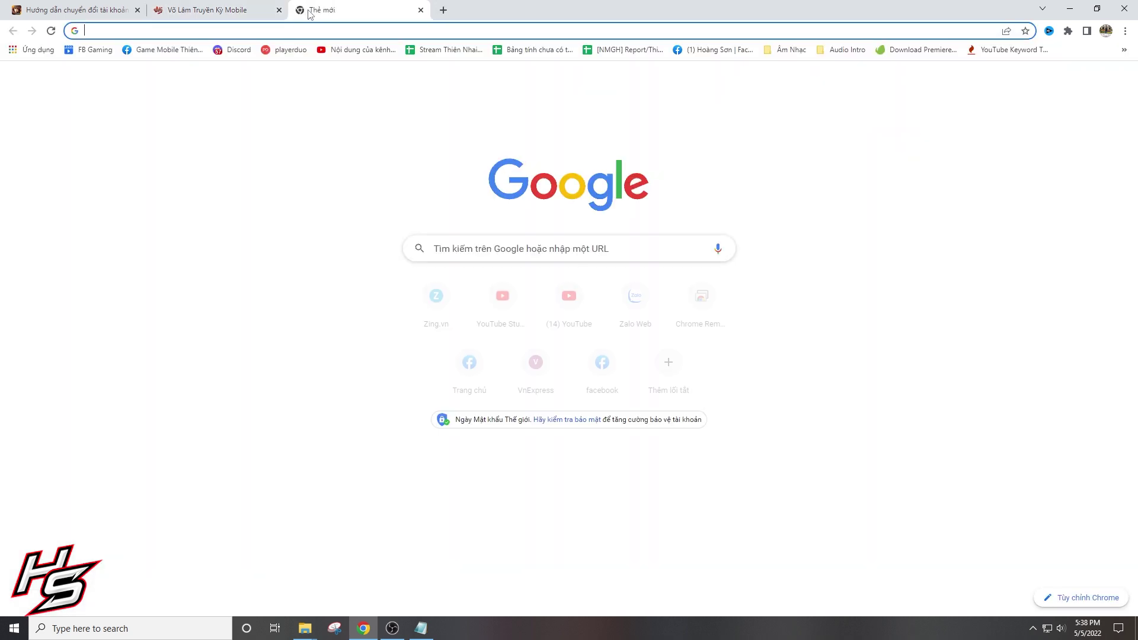
{"action": "type", "text": "gm"}
{"action": "key", "text": "Return"}
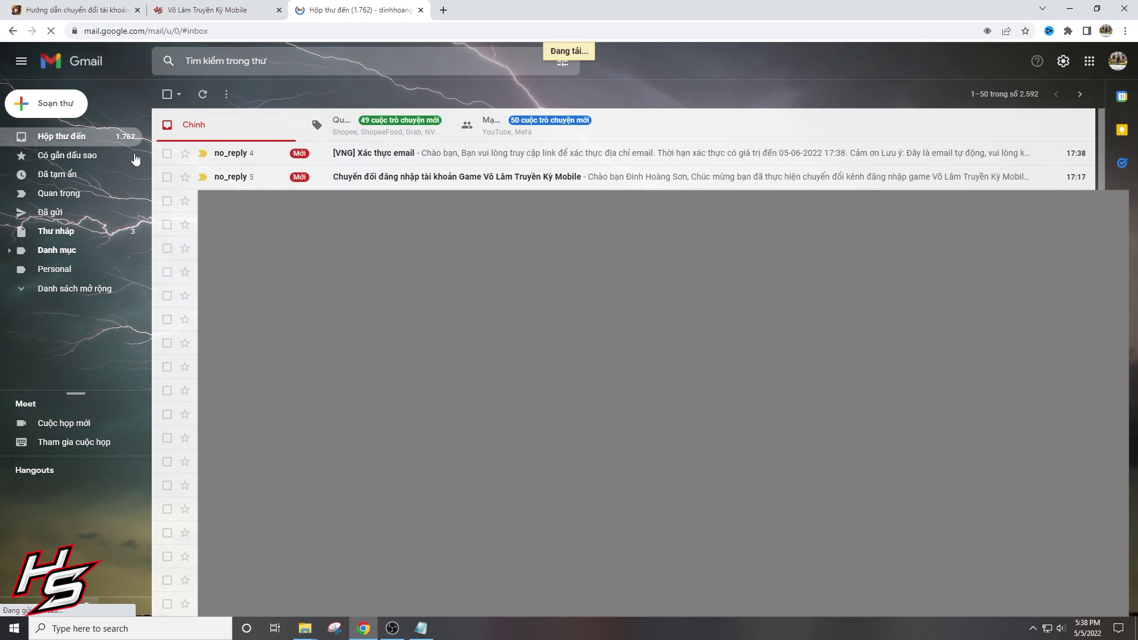
{"action": "left_click", "coordinate": [237, 156]}
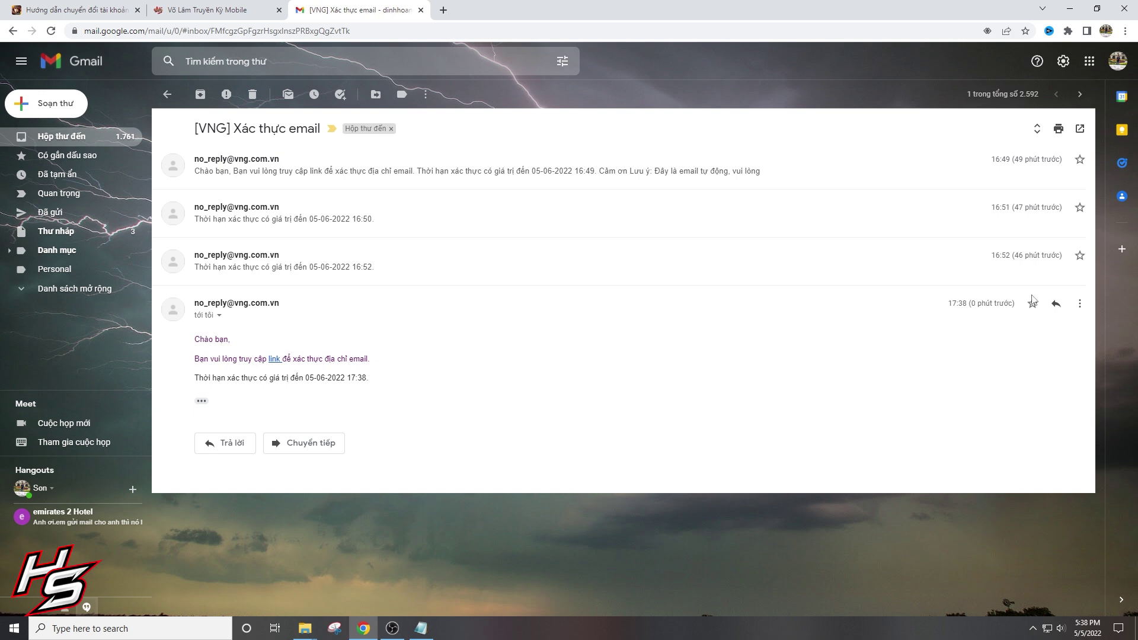
{"action": "left_click_drag", "start_coordinate": [949, 303], "coordinate": [967, 306]}
- Follow the Gmail verification link to confirm the protection email
{"action": "left_click", "coordinate": [273, 360]}
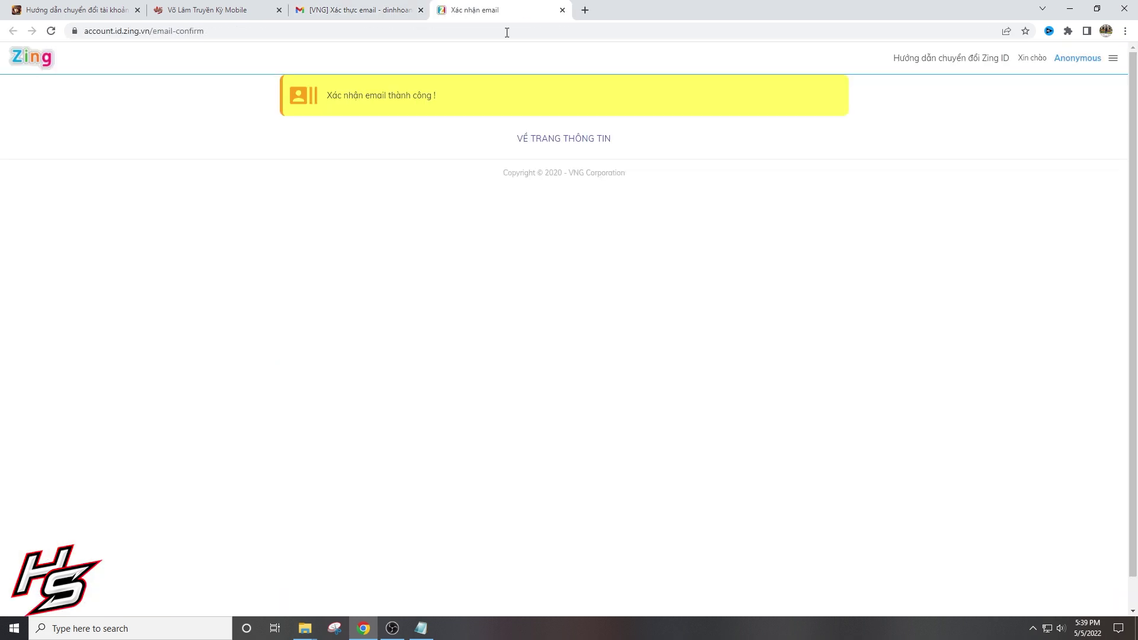
{"action": "left_click_drag", "start_coordinate": [329, 97], "coordinate": [441, 105]}
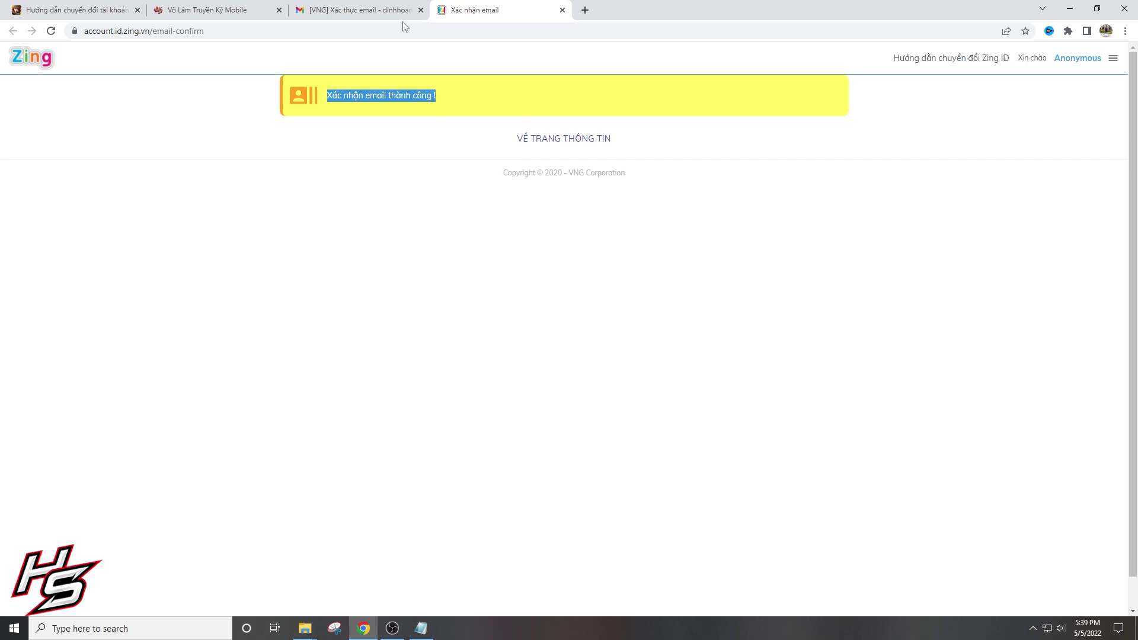
{"action": "left_click", "coordinate": [359, 10]}
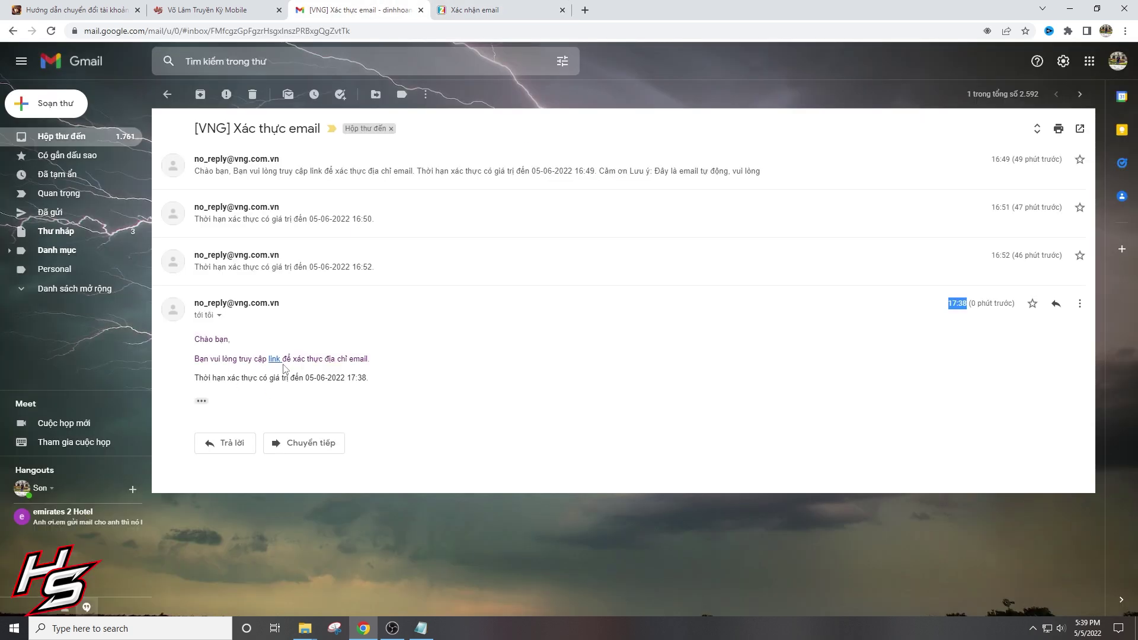
{"action": "left_click", "coordinate": [468, 11]}
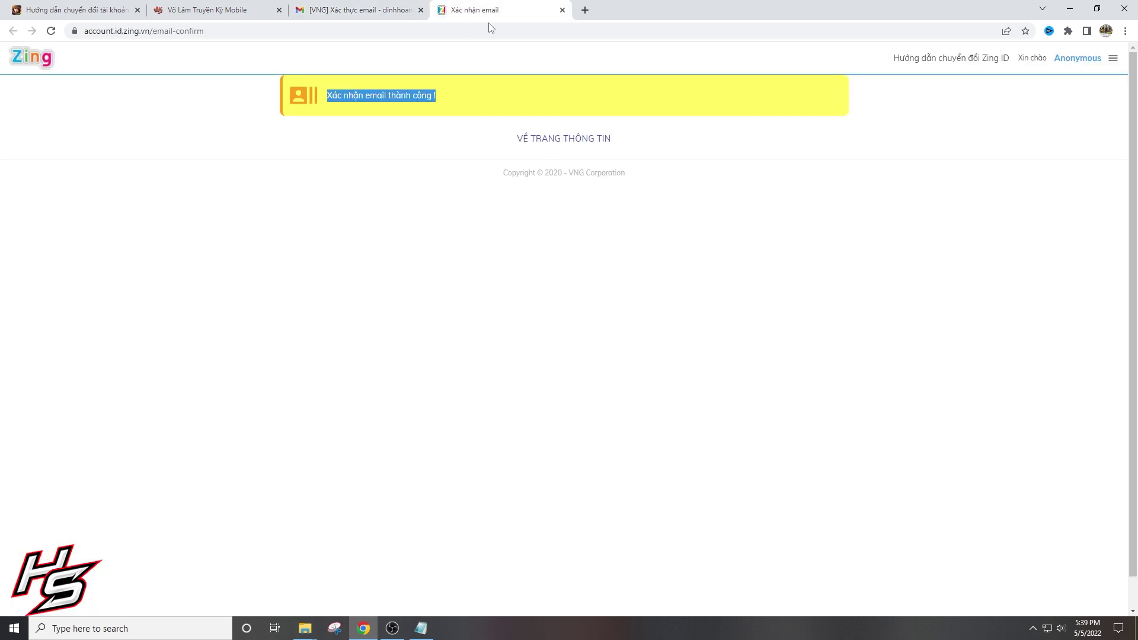
{"action": "left_click", "coordinate": [544, 118]}
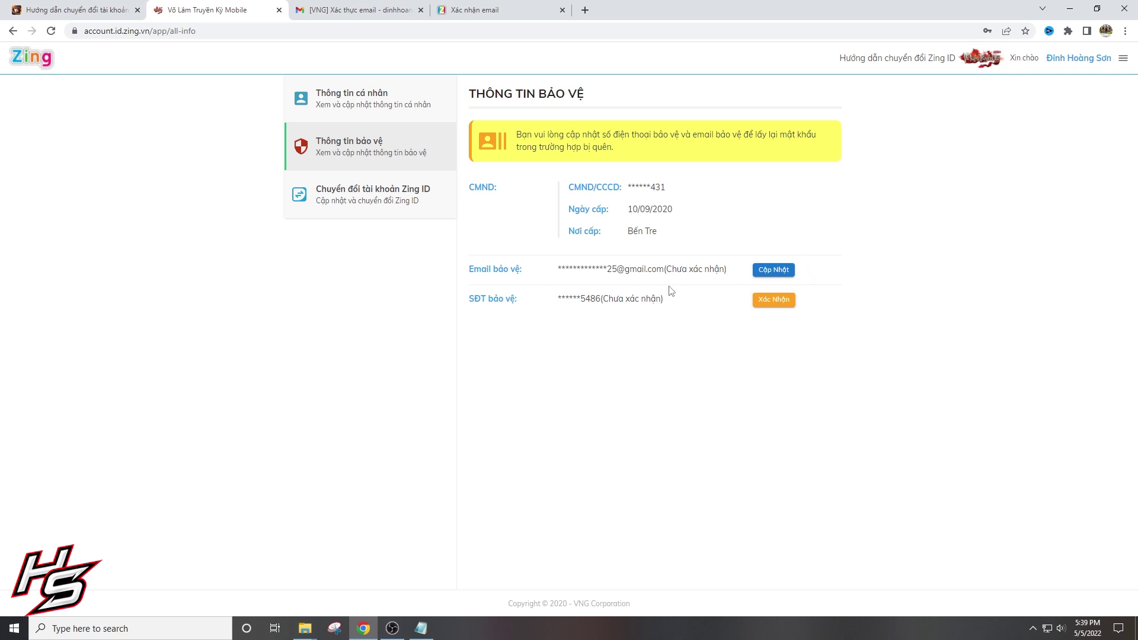
{"action": "left_click", "coordinate": [268, 34]}
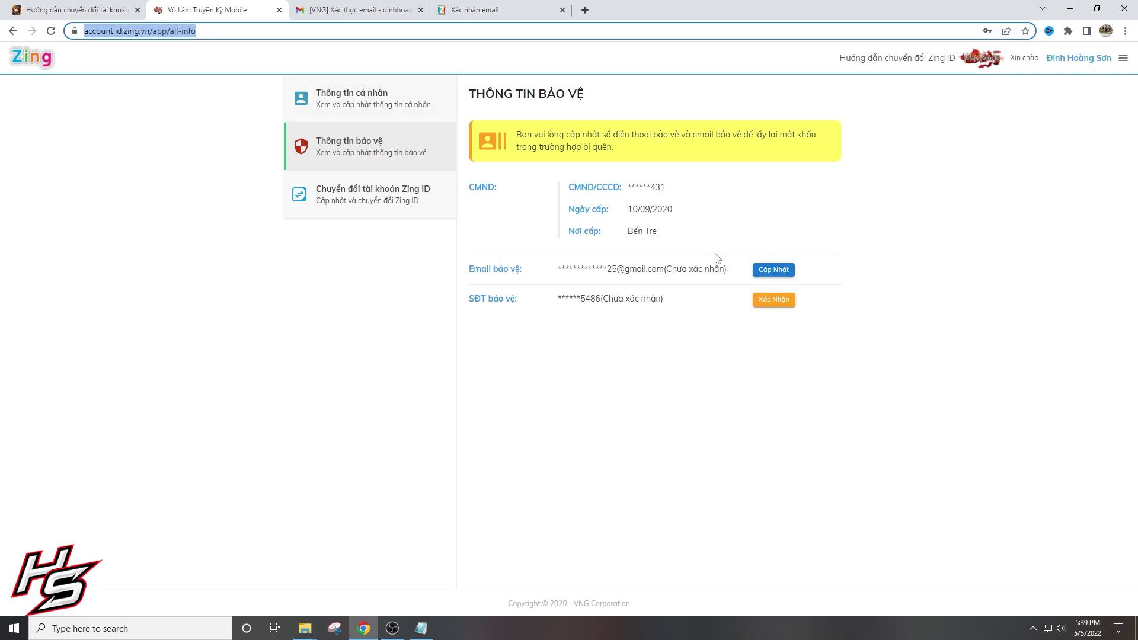
{"action": "left_click", "coordinate": [356, 5]}
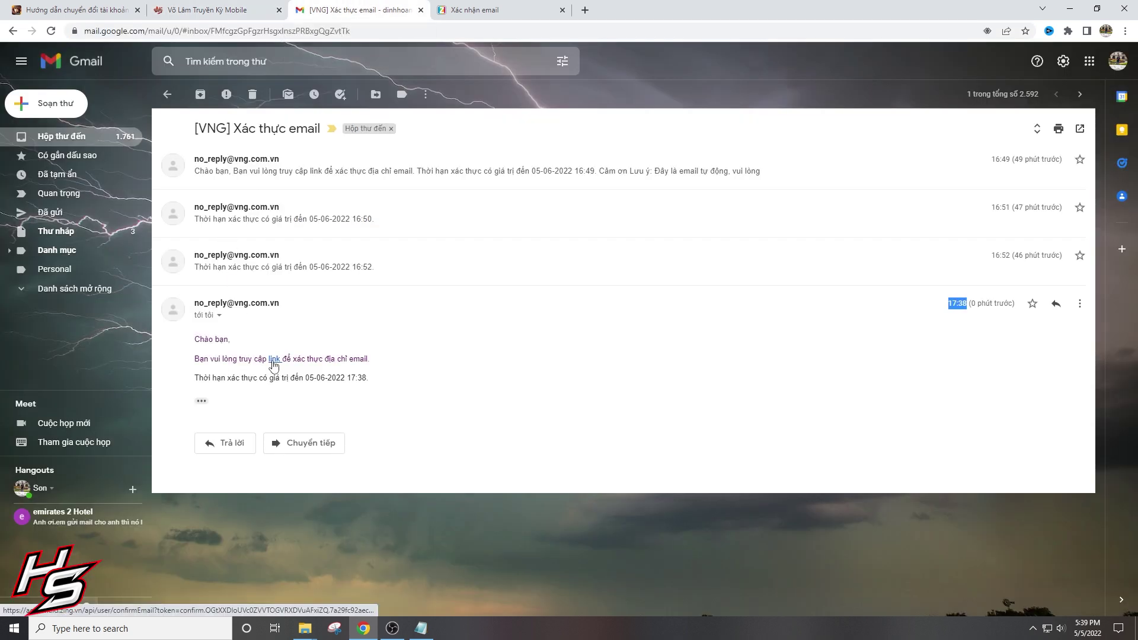
{"action": "left_click", "coordinate": [274, 360]}
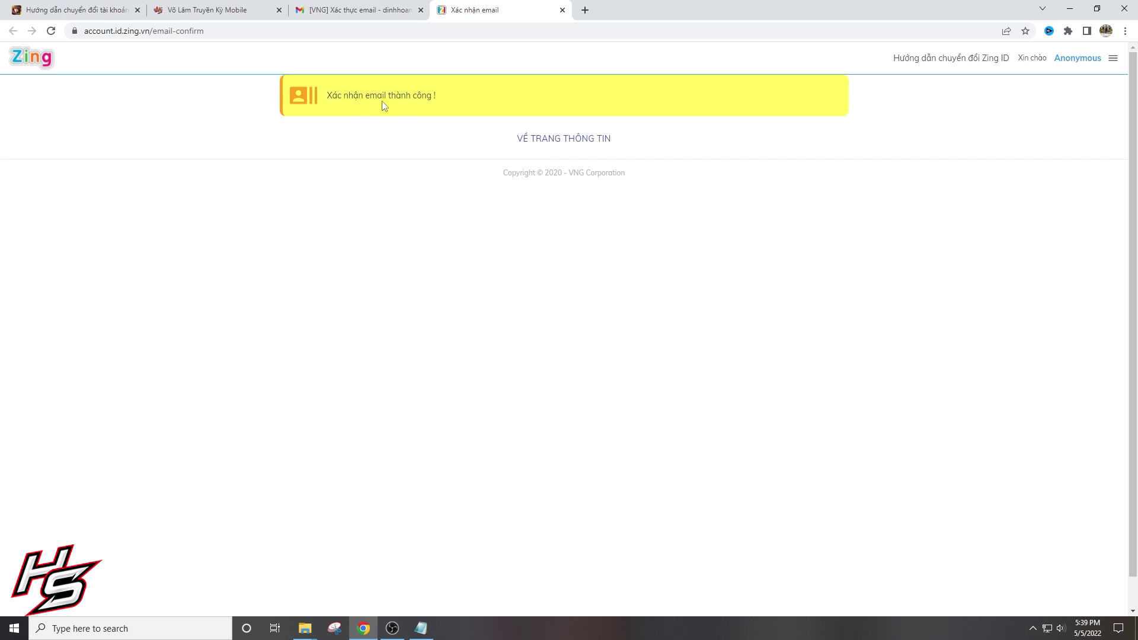
{"action": "left_click", "coordinate": [356, 9]}
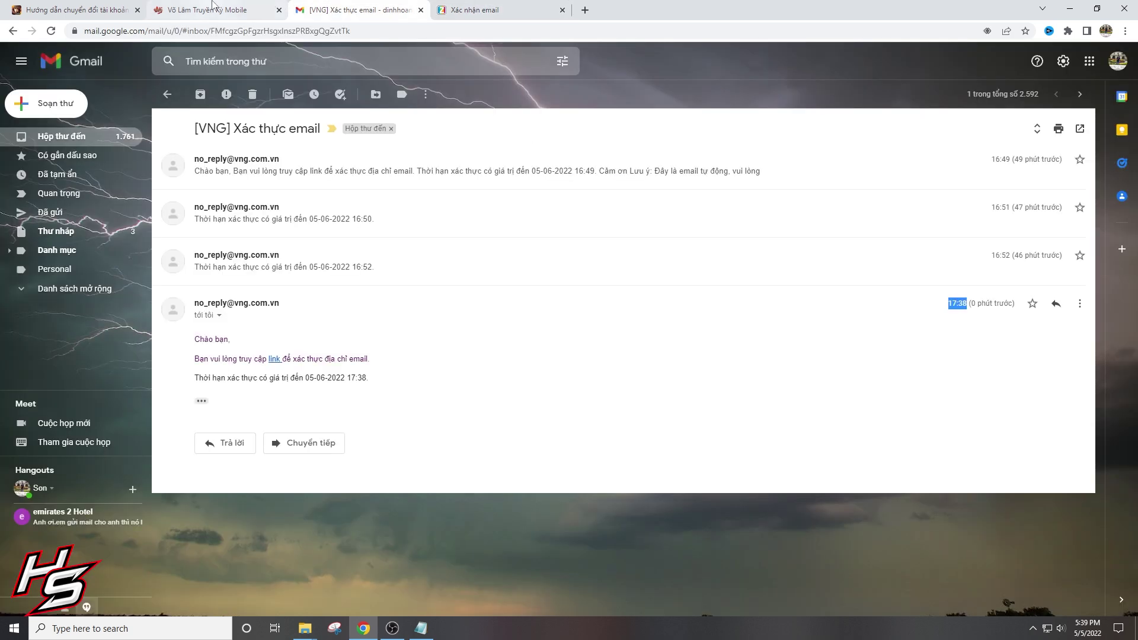
- Reload the Zing ID home page in the Võ Lâm Truyền Kỳ Mobile tab
{"action": "left_click", "coordinate": [214, 7]}
{"action": "left_click", "coordinate": [373, 33]}
{"action": "left_click", "coordinate": [373, 33]}
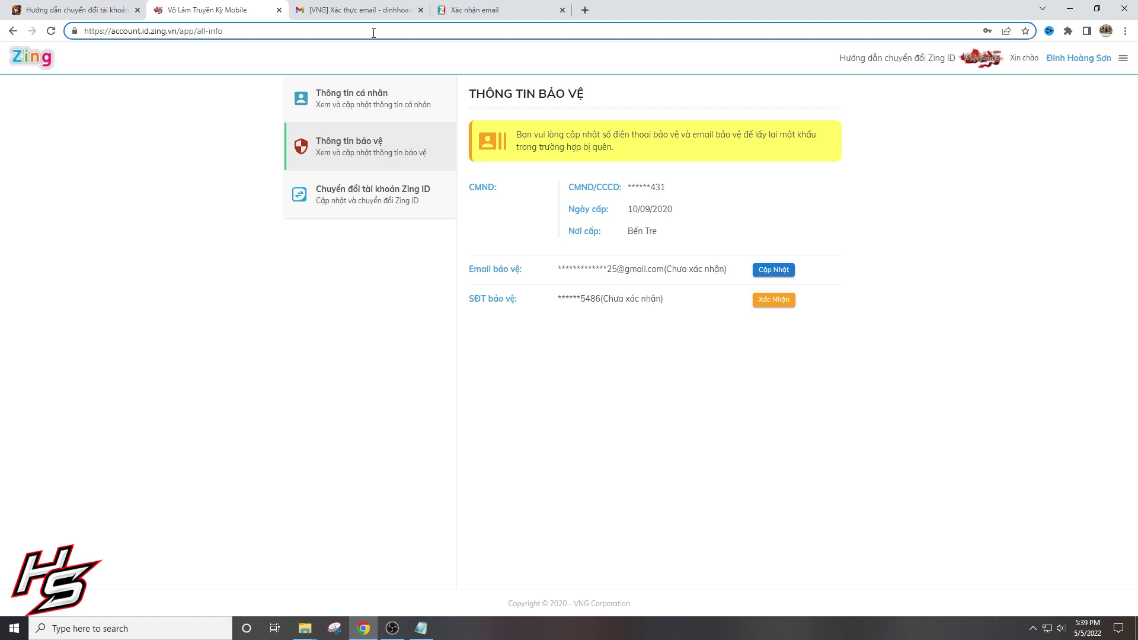
{"action": "key", "text": "Return"}
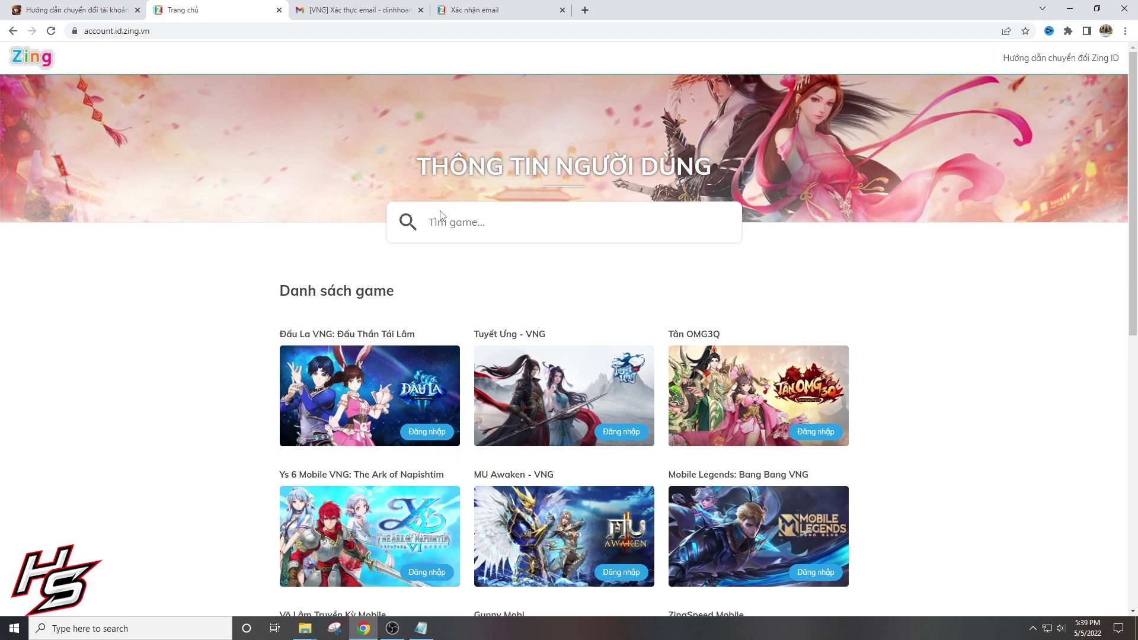
{"action": "scroll", "coordinate": [427, 190], "scroll_direction": "down", "scroll_amount": 4}
{"action": "scroll", "coordinate": [441, 270], "scroll_direction": "down", "scroll_amount": 2}
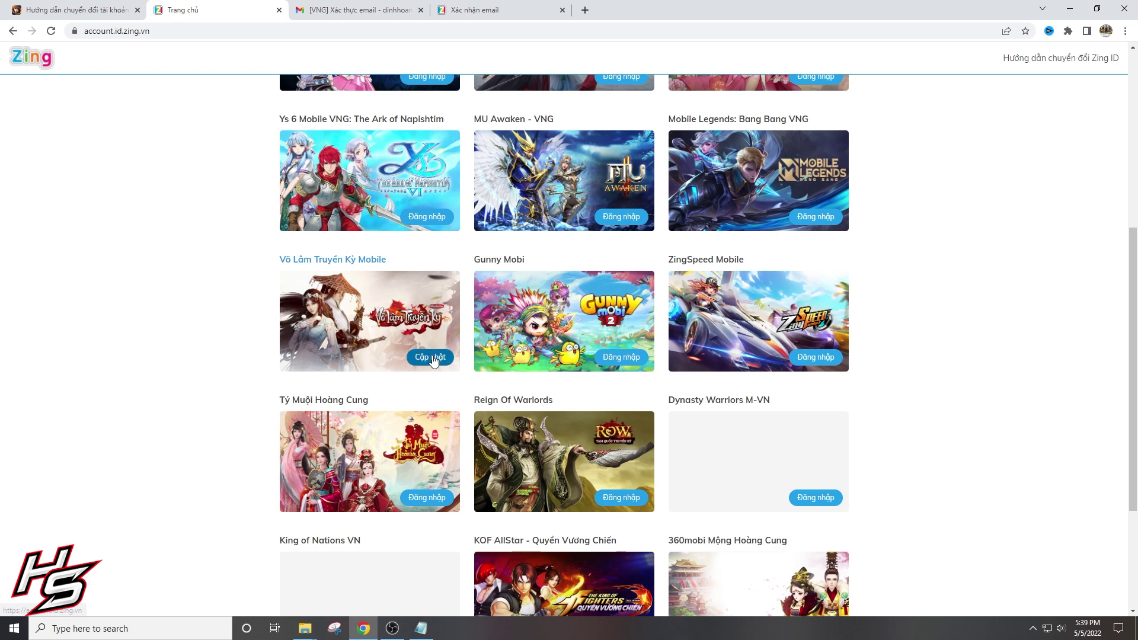
- Open Thông tin bảo vệ for Võ Lâm Truyền Kỳ Mobile and start confirming the protected phone
{"action": "left_click", "coordinate": [442, 279]}
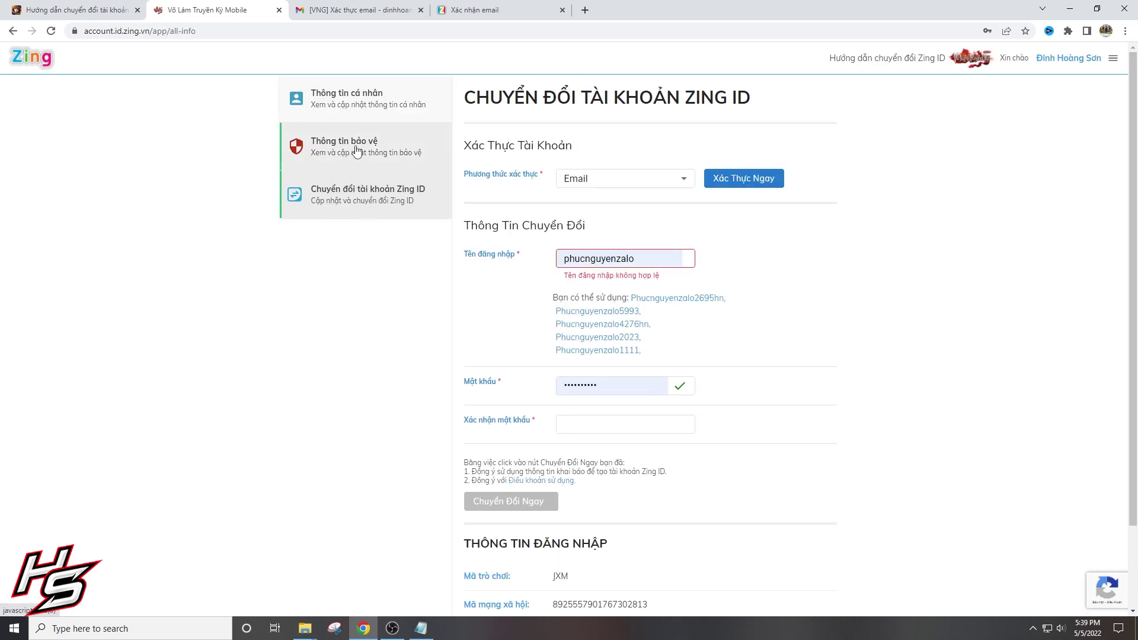
{"action": "left_click", "coordinate": [358, 148]}
{"action": "left_click_drag", "start_coordinate": [556, 270], "coordinate": [840, 269]}
{"action": "left_click", "coordinate": [560, 320]}
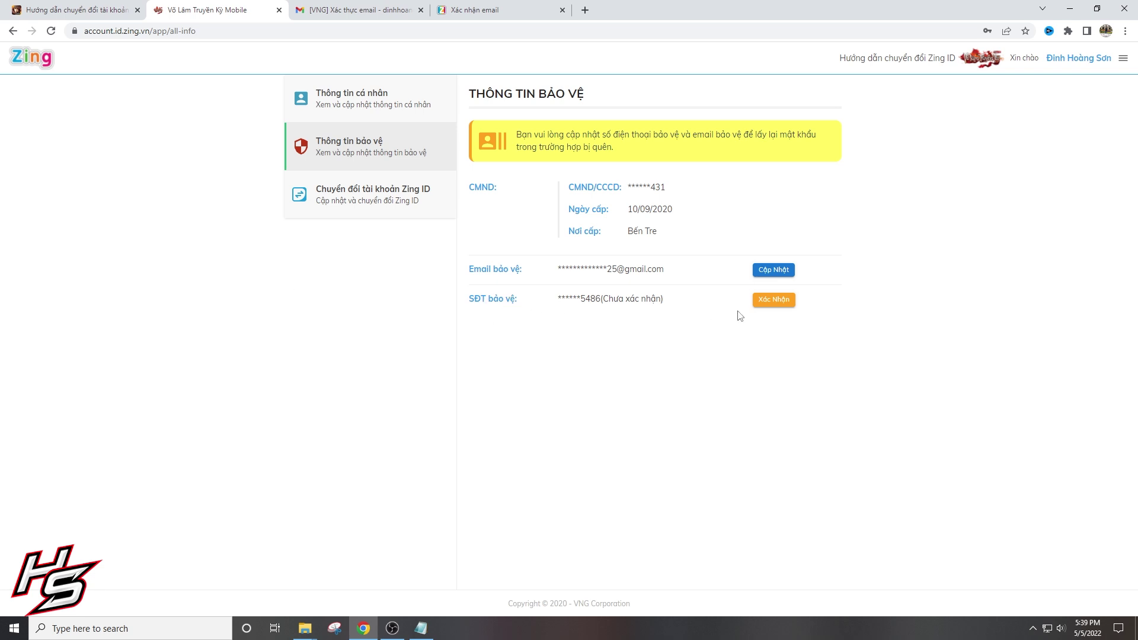
{"action": "left_click", "coordinate": [782, 306]}
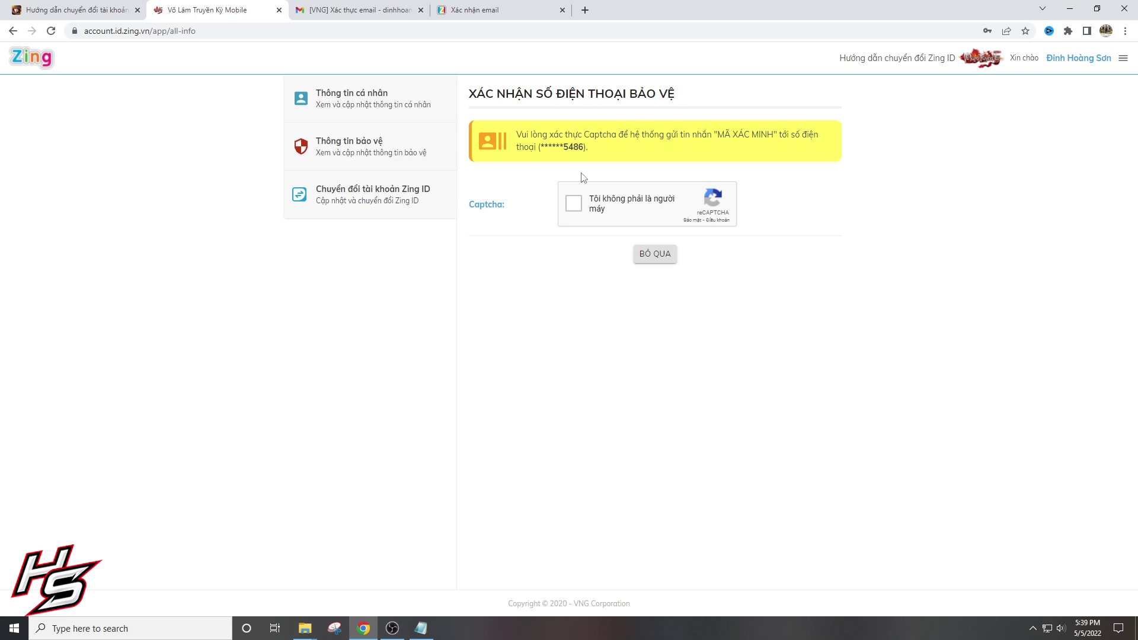
- Pass the reCAPTCHA by marking the three motorbike pictures and submitting the challenge
{"action": "left_click", "coordinate": [574, 204]}
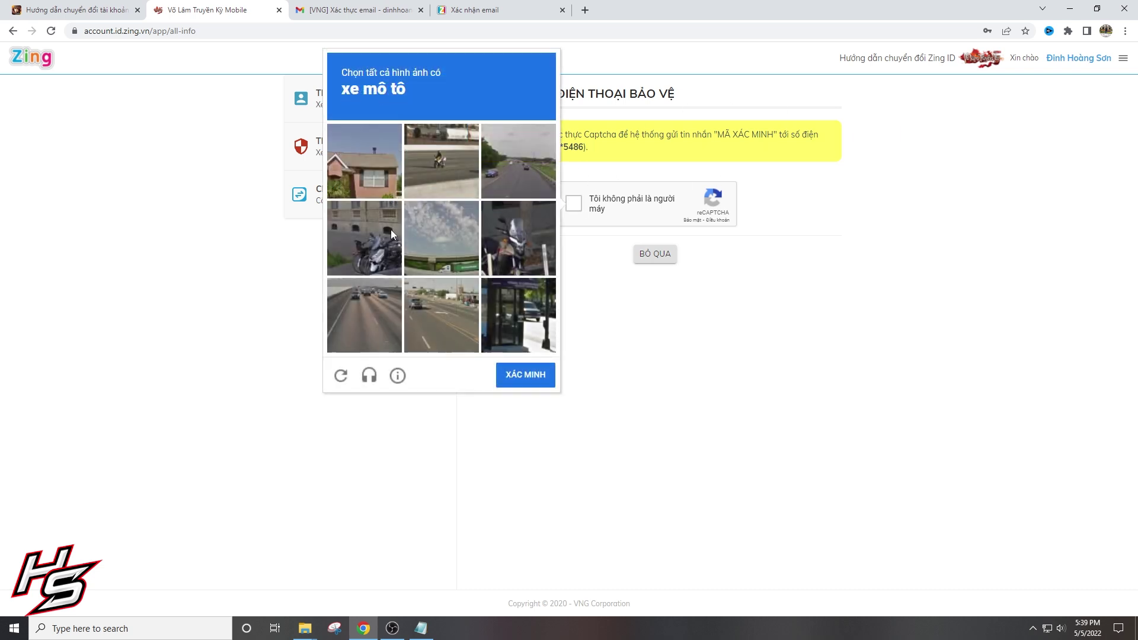
{"action": "left_click", "coordinate": [436, 162]}
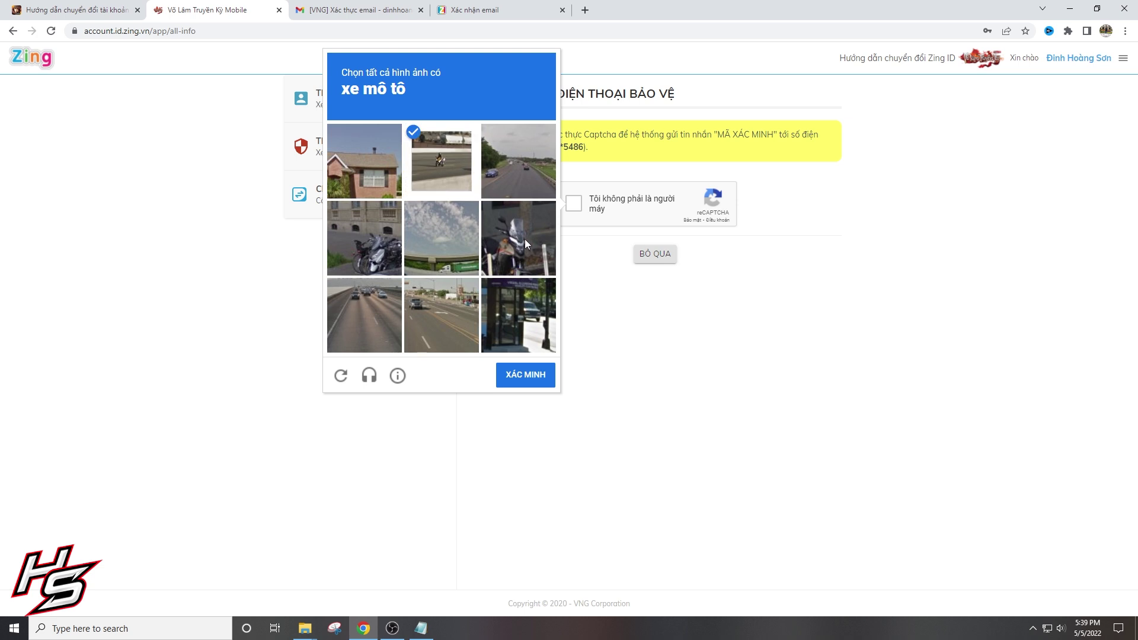
{"action": "left_click", "coordinate": [524, 239]}
{"action": "left_click", "coordinate": [372, 255]}
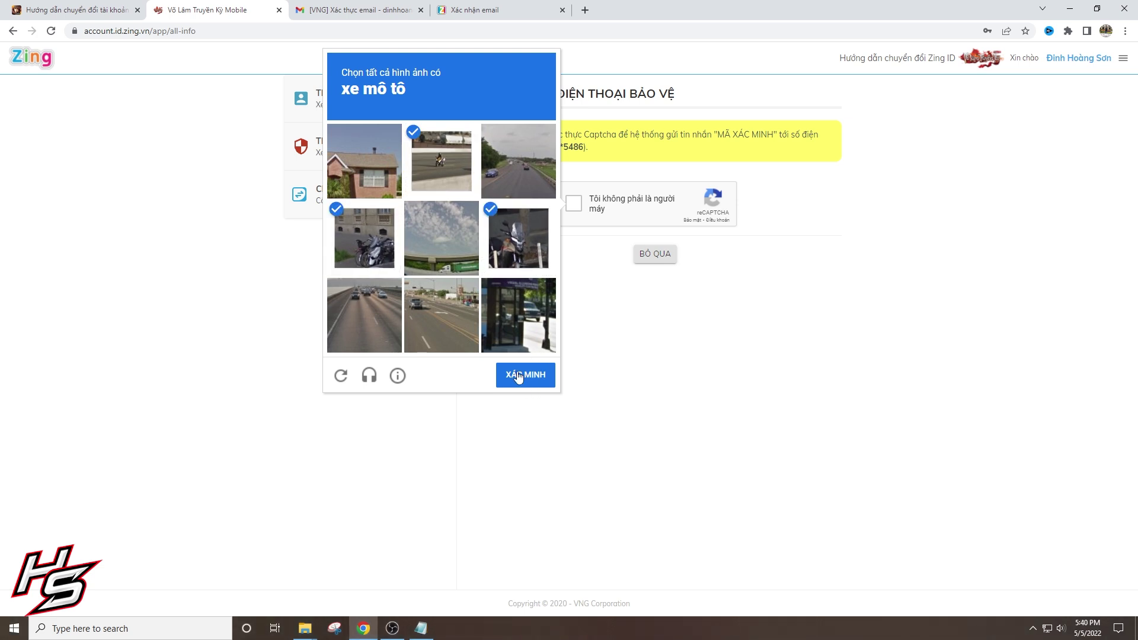
{"action": "left_click", "coordinate": [518, 376]}
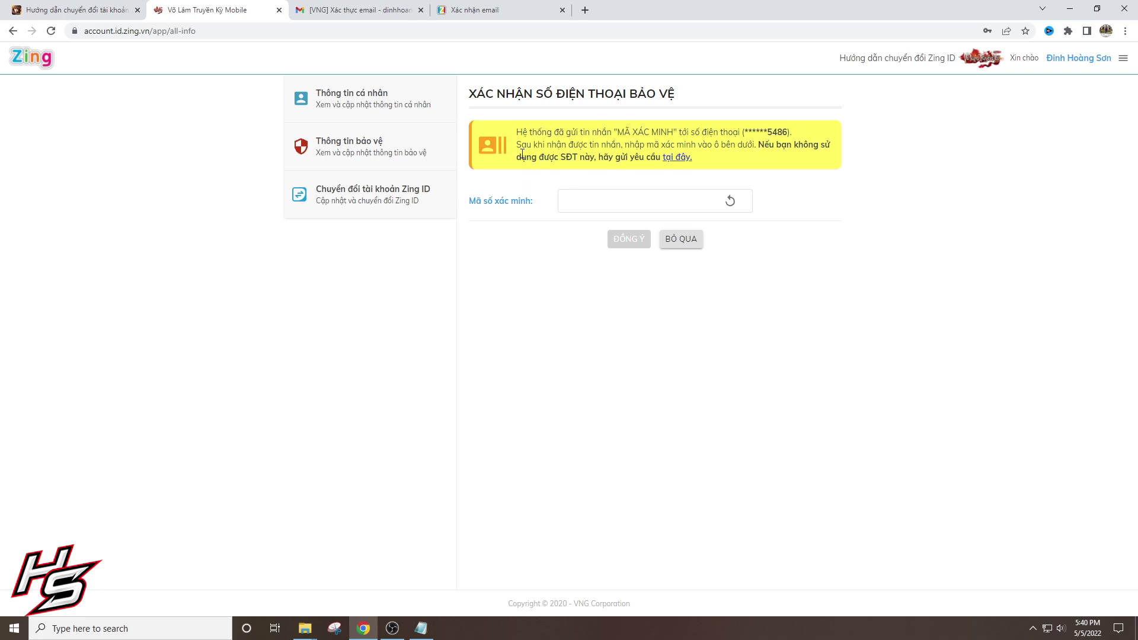
- Enter the texted verification code in 'Mã số xác minh' and submit it with ĐỒNG Ý
{"action": "left_click", "coordinate": [567, 207]}
{"action": "left_click", "coordinate": [518, 242]}
{"action": "double_click", "coordinate": [779, 130]}
{"action": "left_click", "coordinate": [649, 203]}
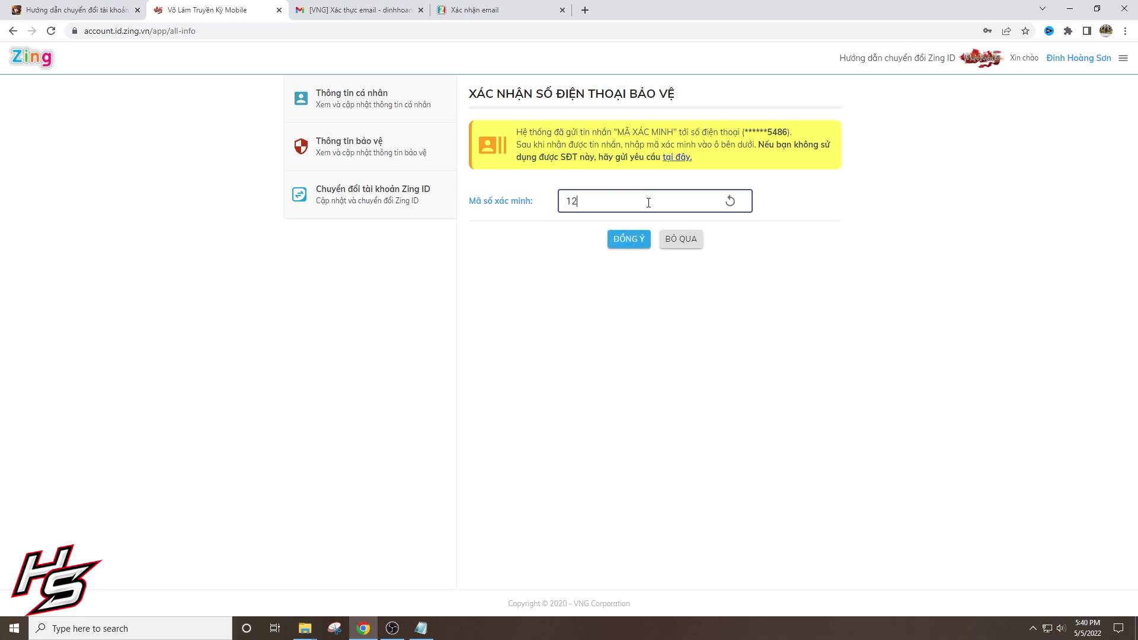
{"action": "left_click", "coordinate": [617, 239]}
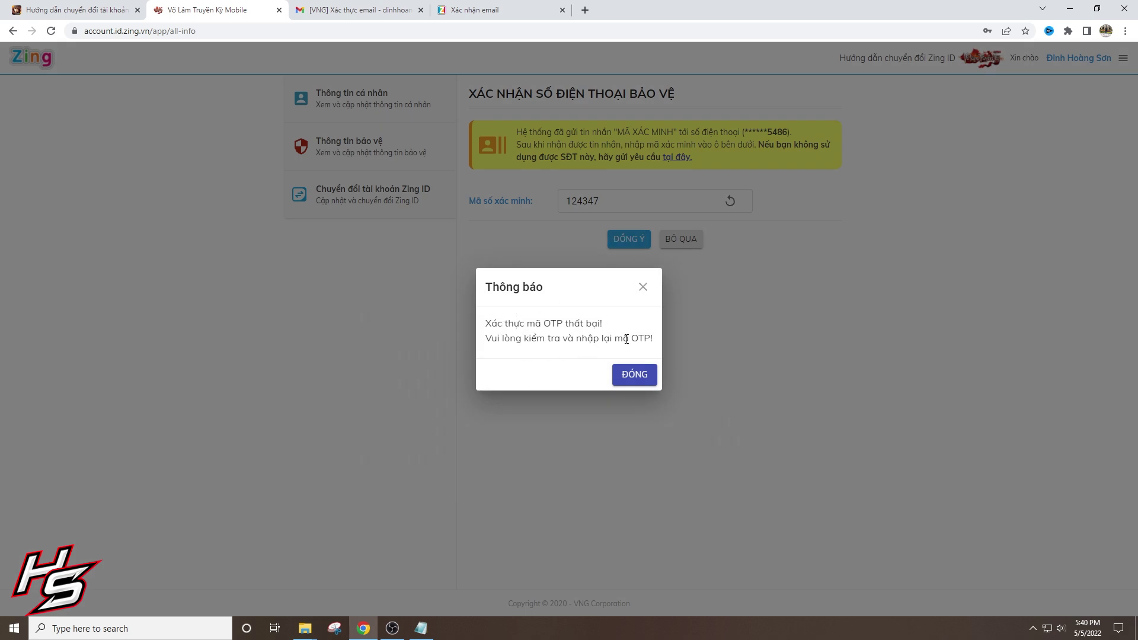
- Dismiss the OTP-failed notice and resubmit the same code, which is rejected again
{"action": "left_click", "coordinate": [634, 375]}
{"action": "left_click", "coordinate": [582, 201]}
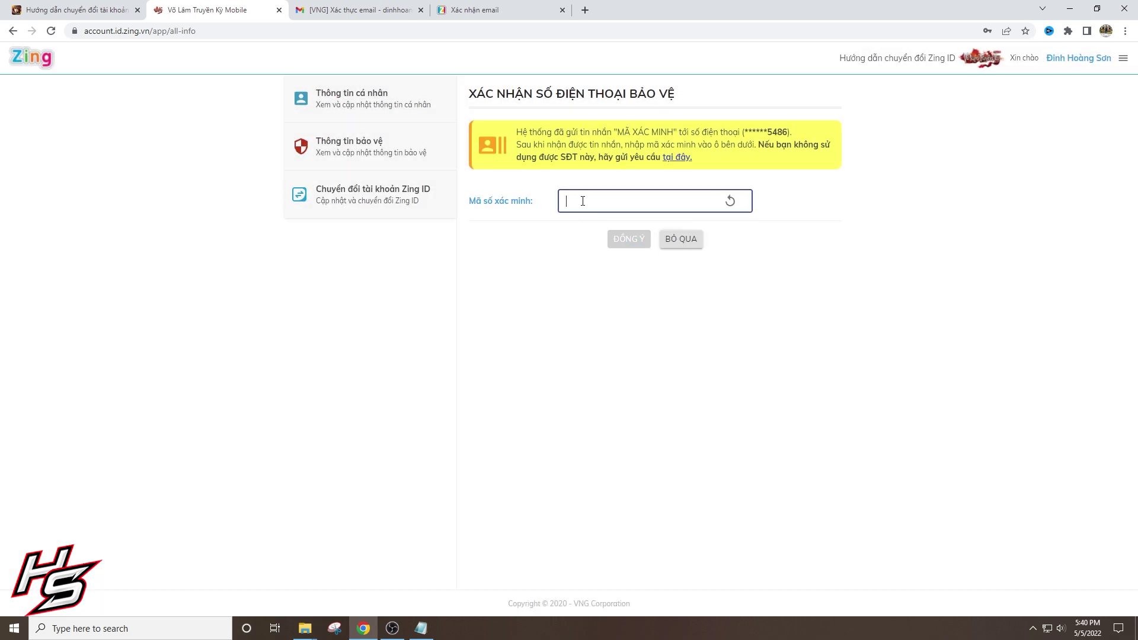
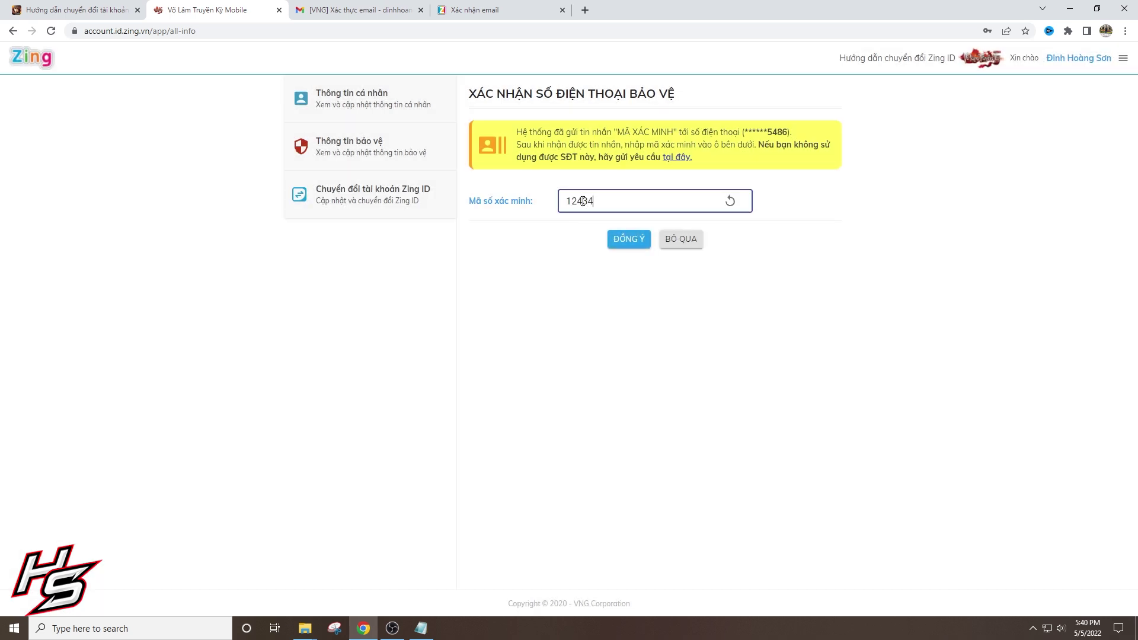
{"action": "left_click", "coordinate": [643, 241]}
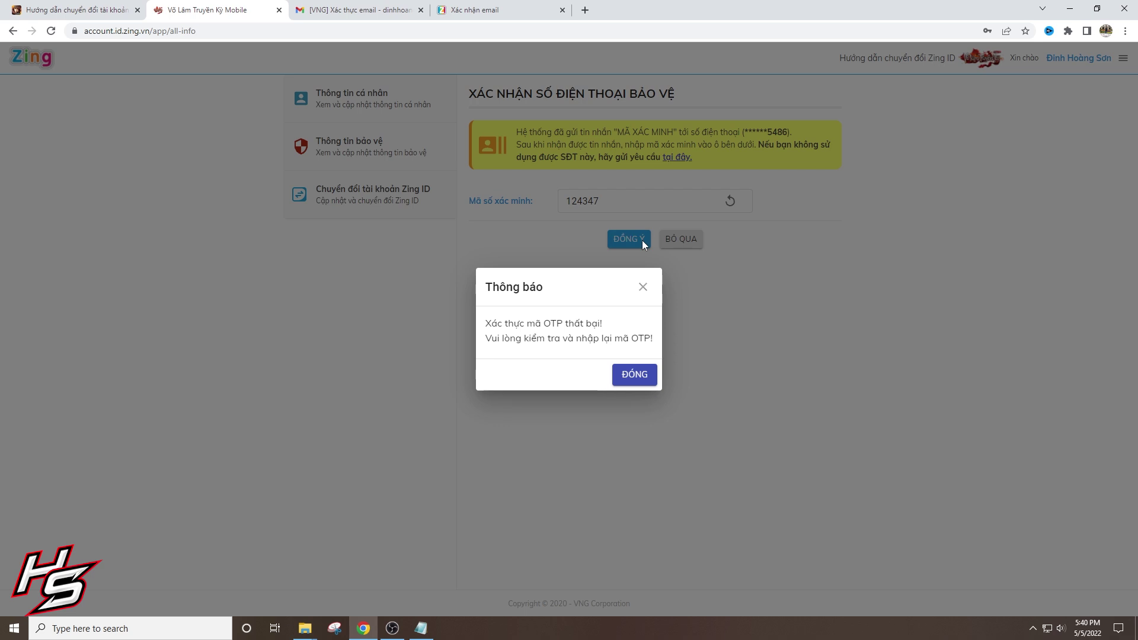
{"action": "left_click", "coordinate": [634, 374]}
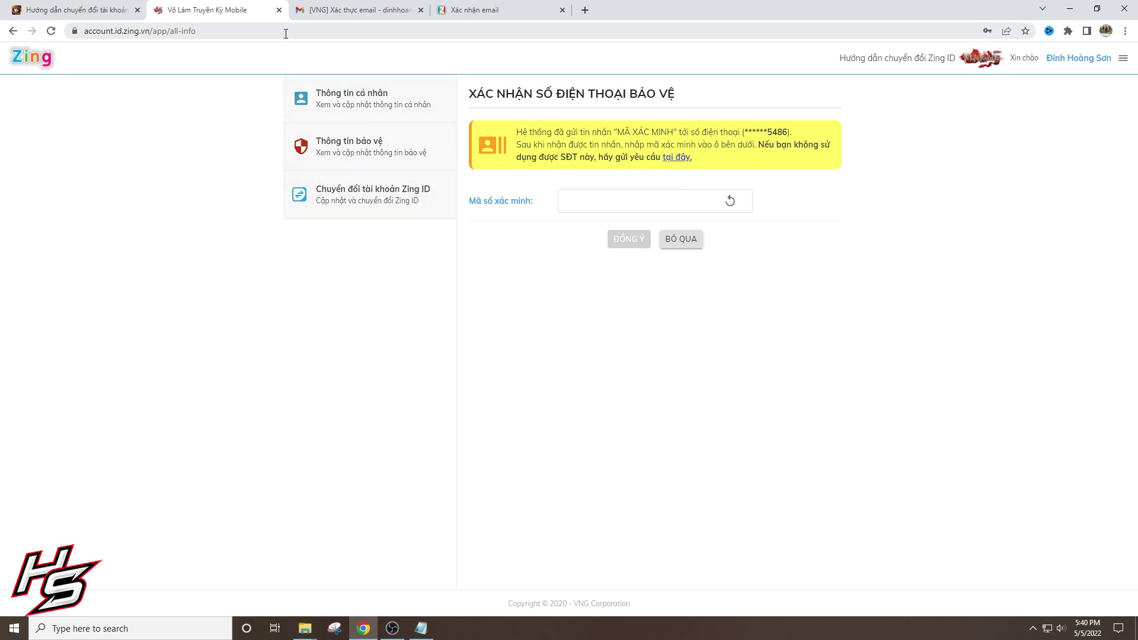
- Return to 'Thông tin bảo vệ', restart phone confirmation, and mark the four traffic-light squares
{"action": "left_click", "coordinate": [363, 142]}
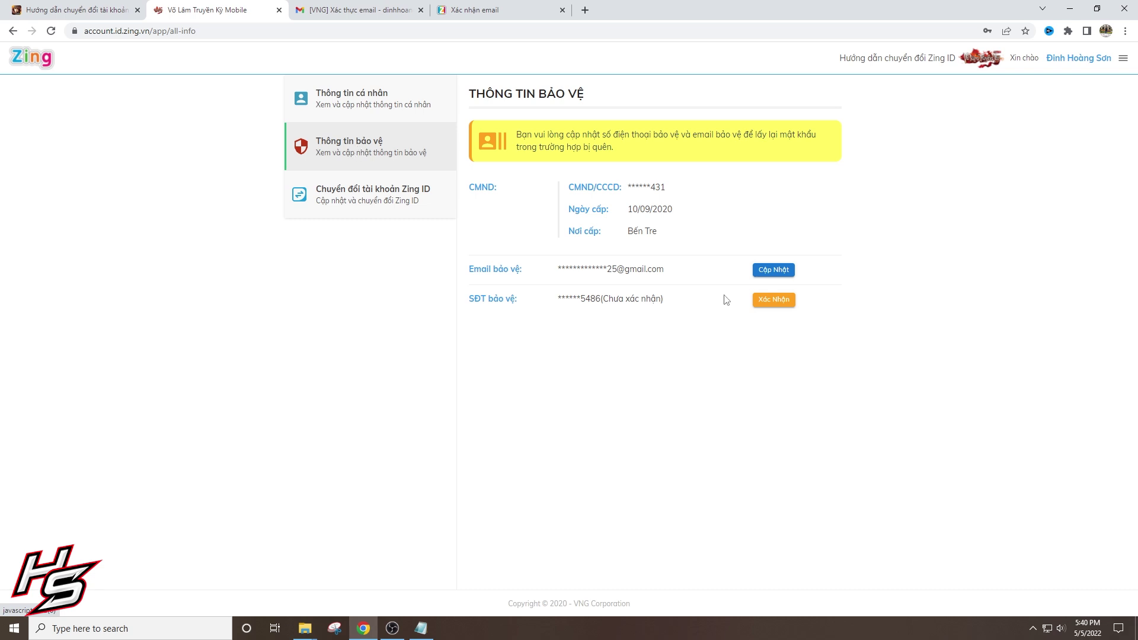
{"action": "left_click", "coordinate": [780, 300]}
{"action": "left_click", "coordinate": [580, 208]}
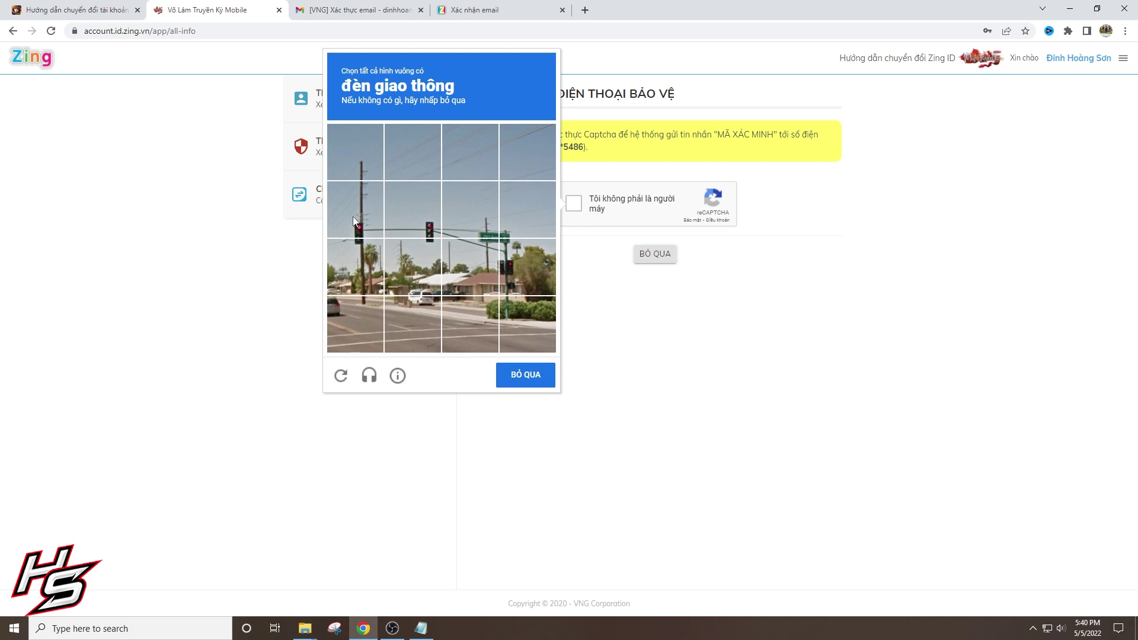
{"action": "left_click", "coordinate": [354, 220]}
{"action": "left_click", "coordinate": [356, 264]}
{"action": "left_click", "coordinate": [422, 218]}
{"action": "left_click", "coordinate": [419, 251]}
{"action": "left_click", "coordinate": [524, 372]}
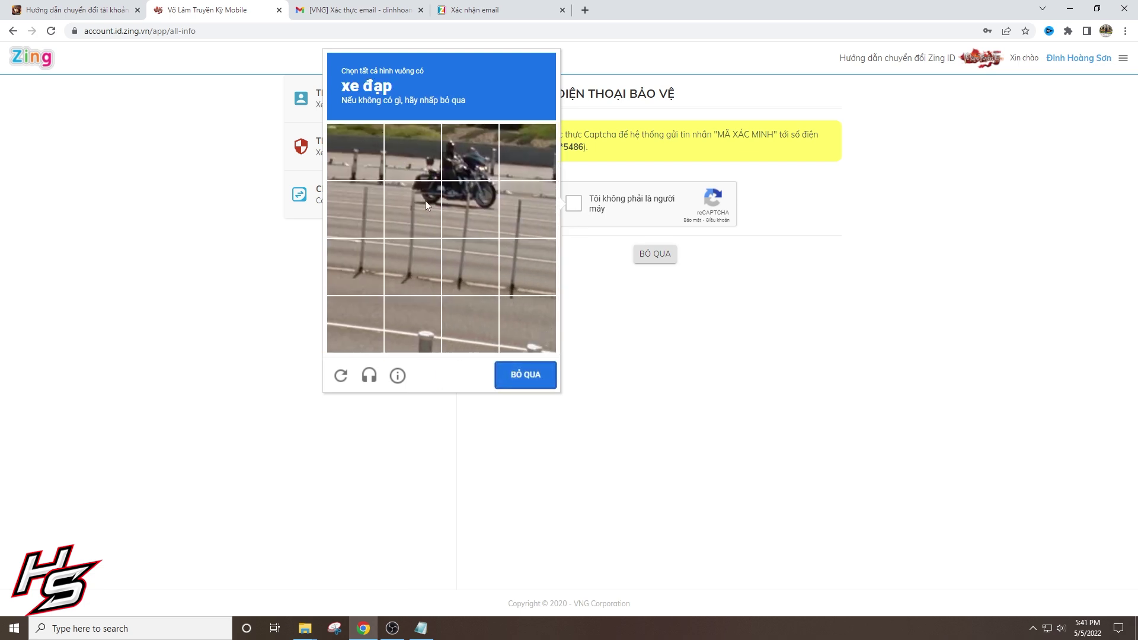
- Mark the four motorcycle squares, submit the captcha, and go back to 'Thông tin bảo vệ'
{"action": "left_click", "coordinate": [418, 161]}
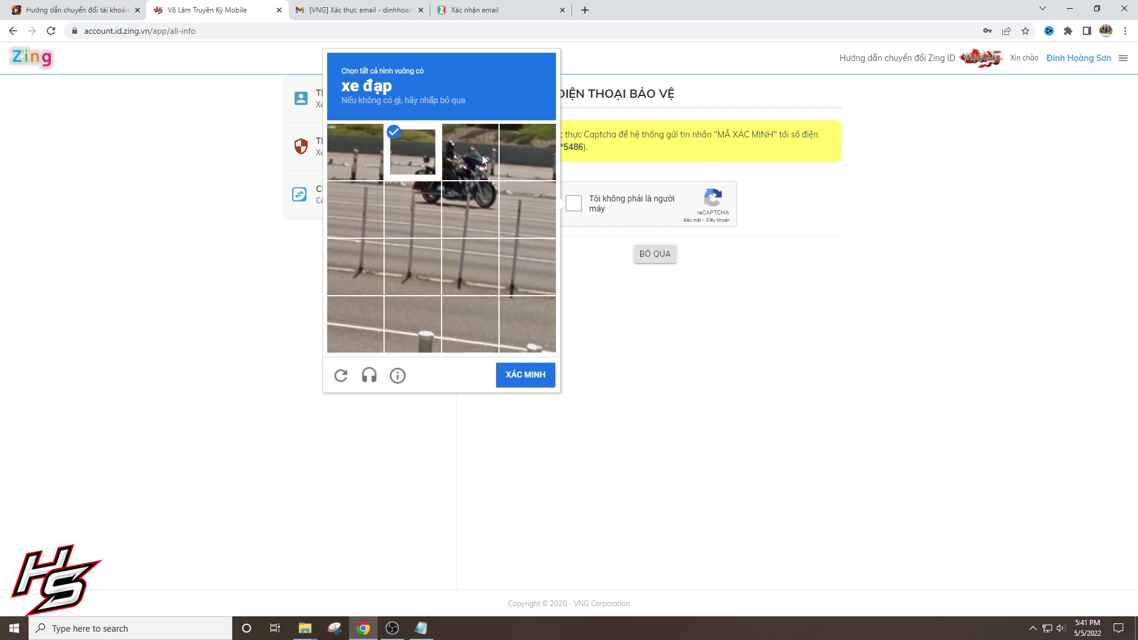
{"action": "left_click", "coordinate": [482, 155]}
{"action": "left_click", "coordinate": [469, 208]}
{"action": "left_click", "coordinate": [421, 198]}
{"action": "left_click", "coordinate": [531, 372]}
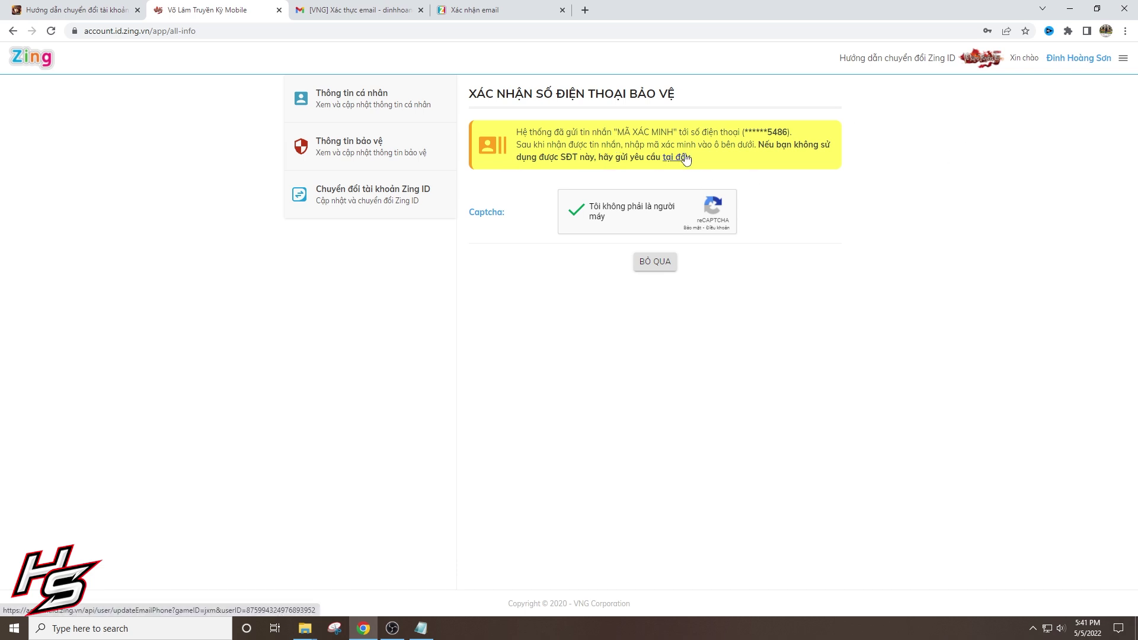
{"action": "left_click", "coordinate": [356, 147]}
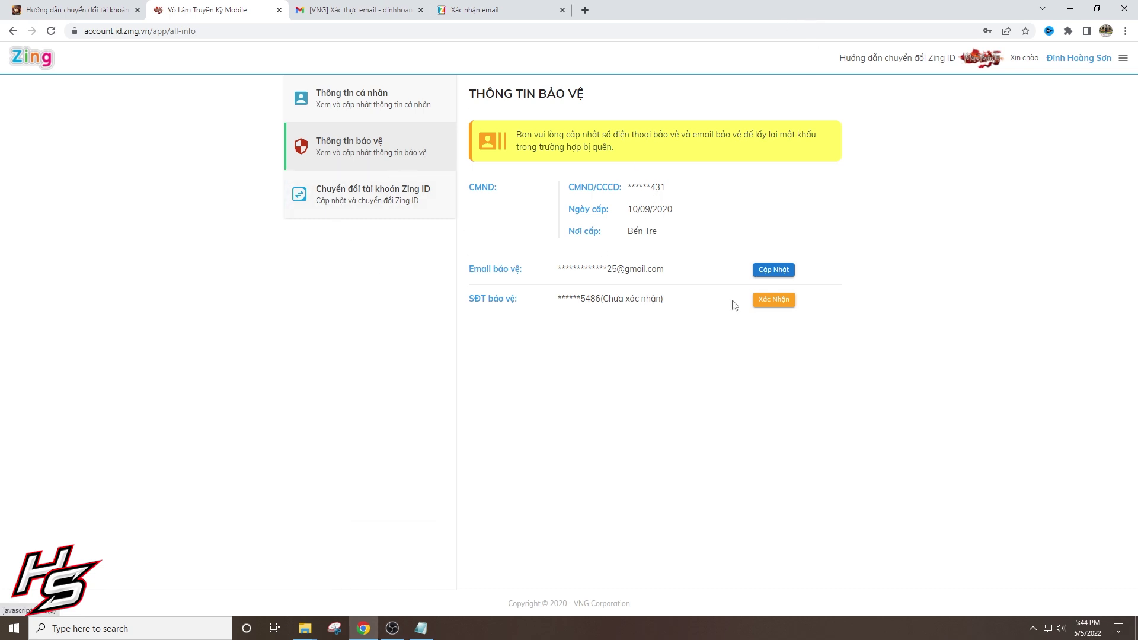
- Restart phone confirmation with Xác Nhận and pass the traffic-light reCAPTCHA
{"action": "left_click", "coordinate": [774, 300]}
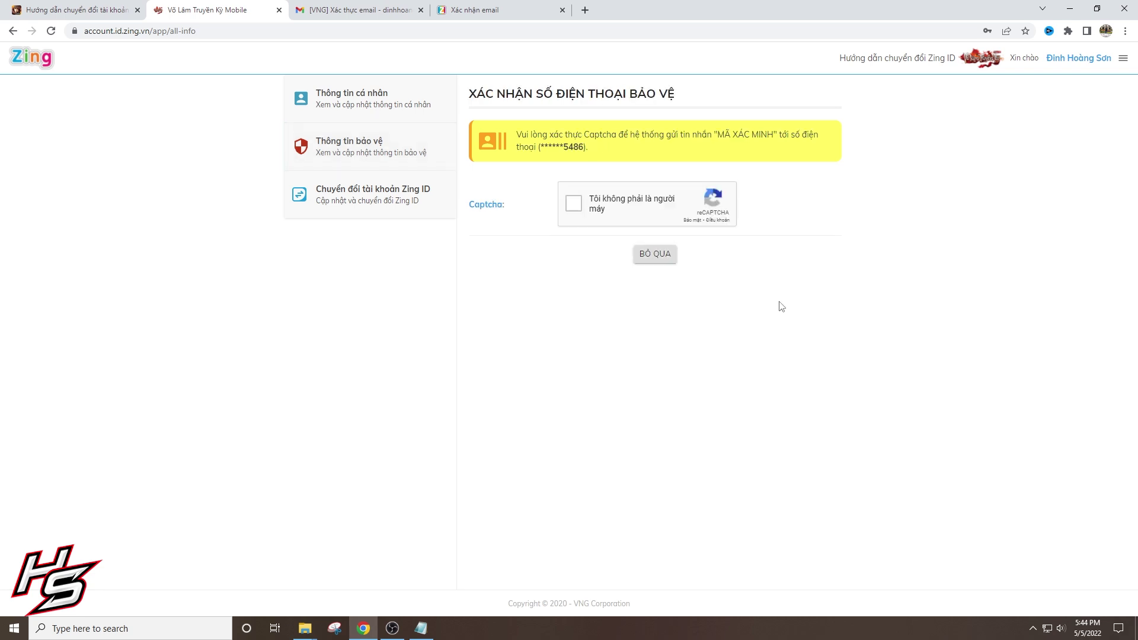
{"action": "left_click", "coordinate": [573, 205]}
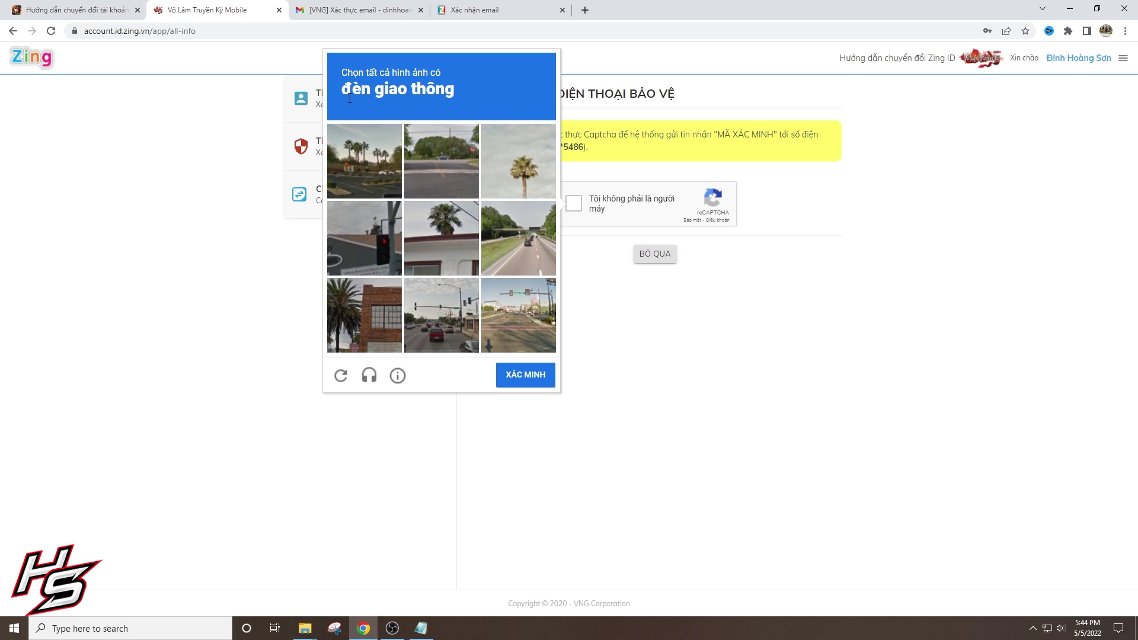
{"action": "left_click", "coordinate": [371, 234]}
{"action": "left_click", "coordinate": [517, 310]}
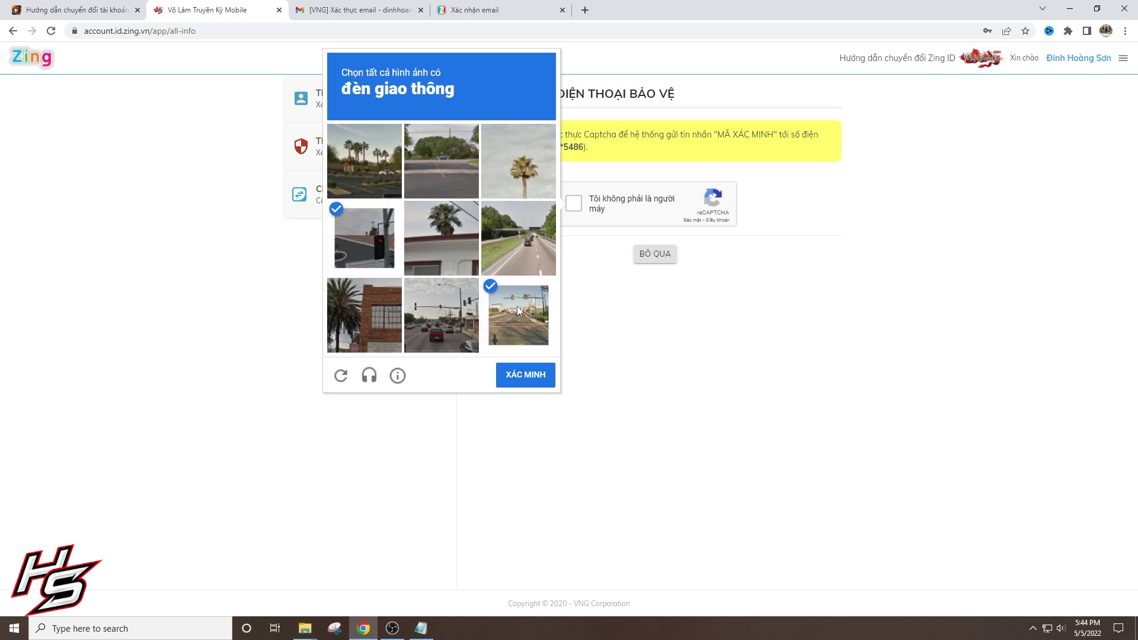
{"action": "left_click", "coordinate": [432, 308]}
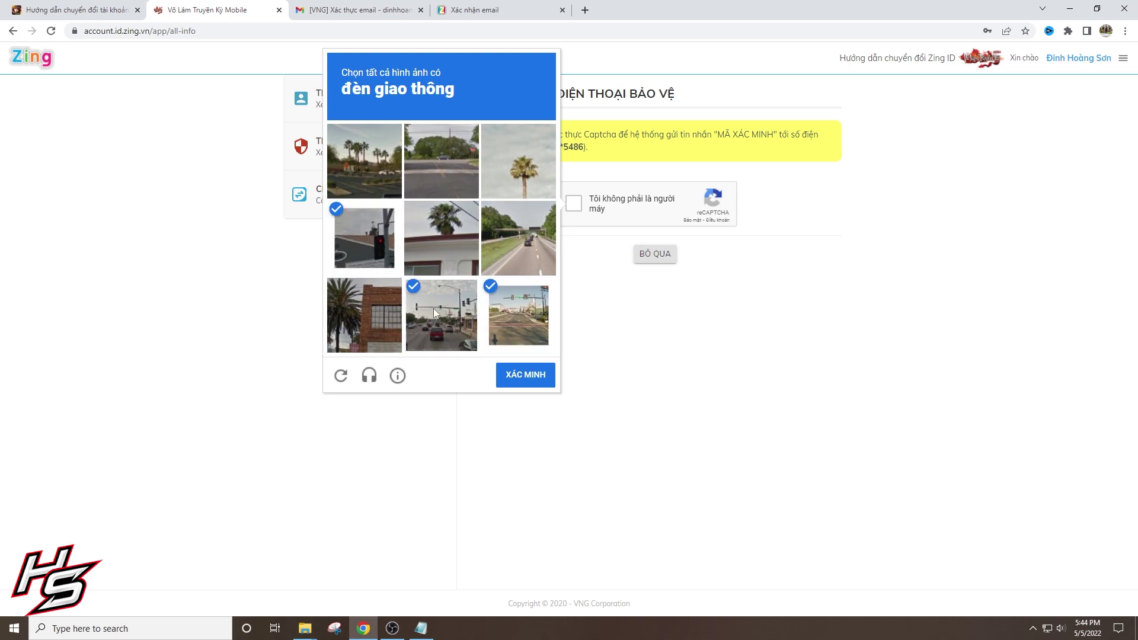
{"action": "left_click", "coordinate": [535, 376]}
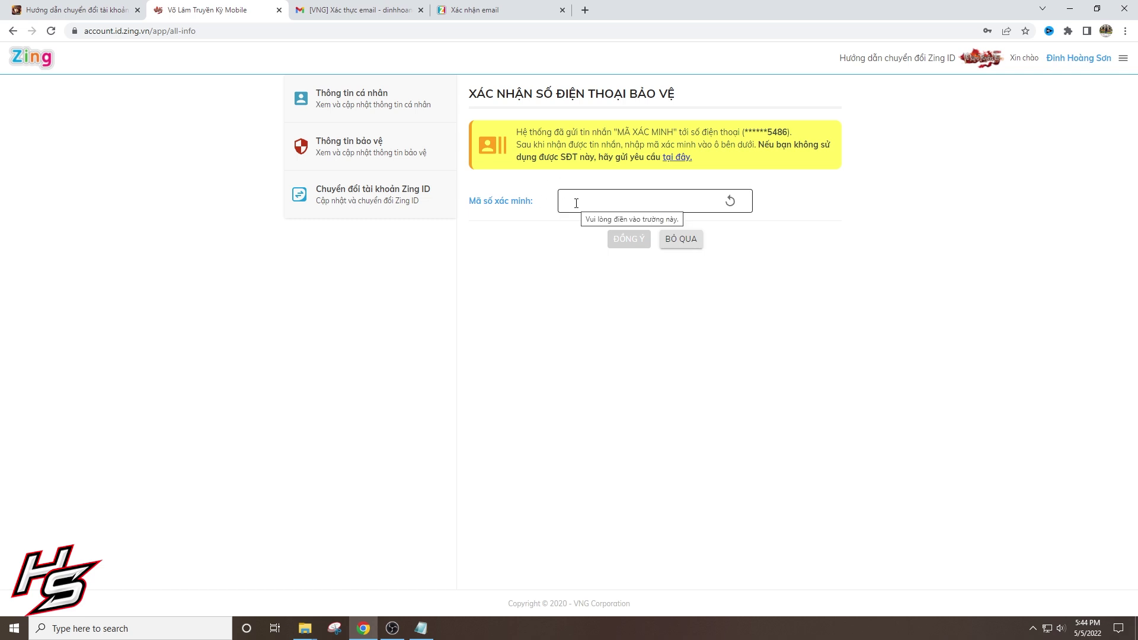
- Submit the new SMS verification code and close the OTP success message
{"action": "left_click", "coordinate": [577, 203]}
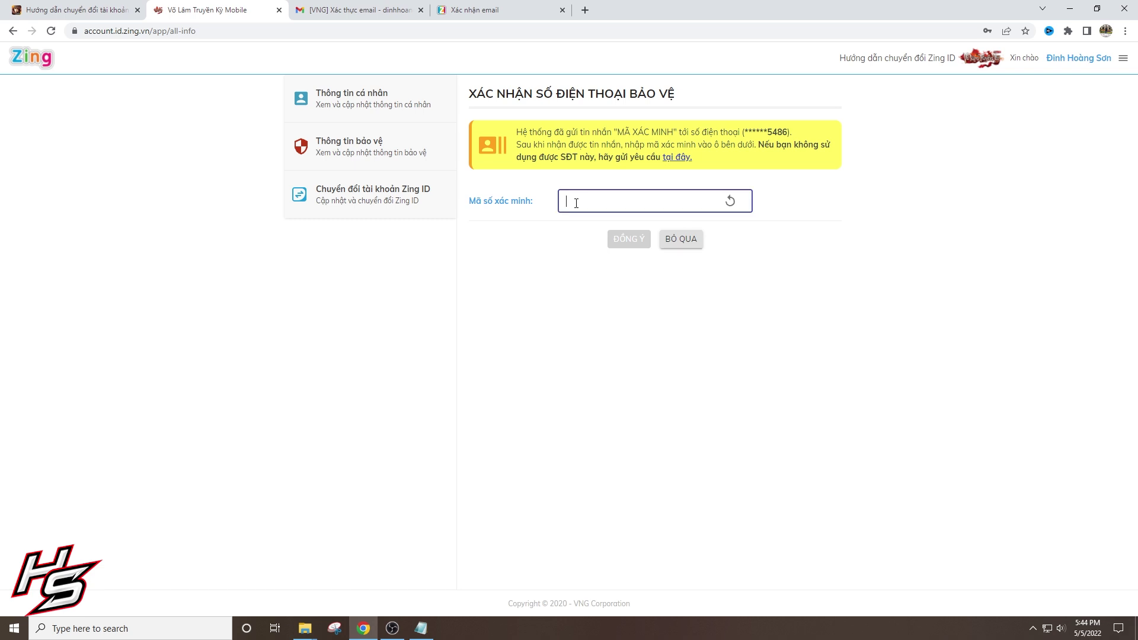
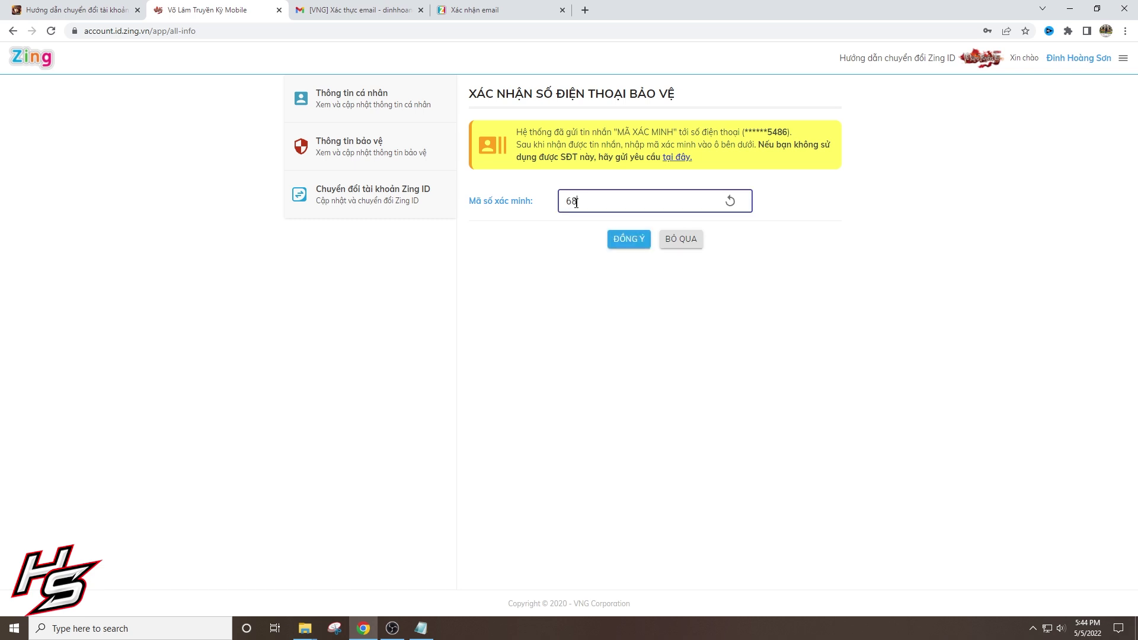
{"action": "left_click", "coordinate": [624, 239]}
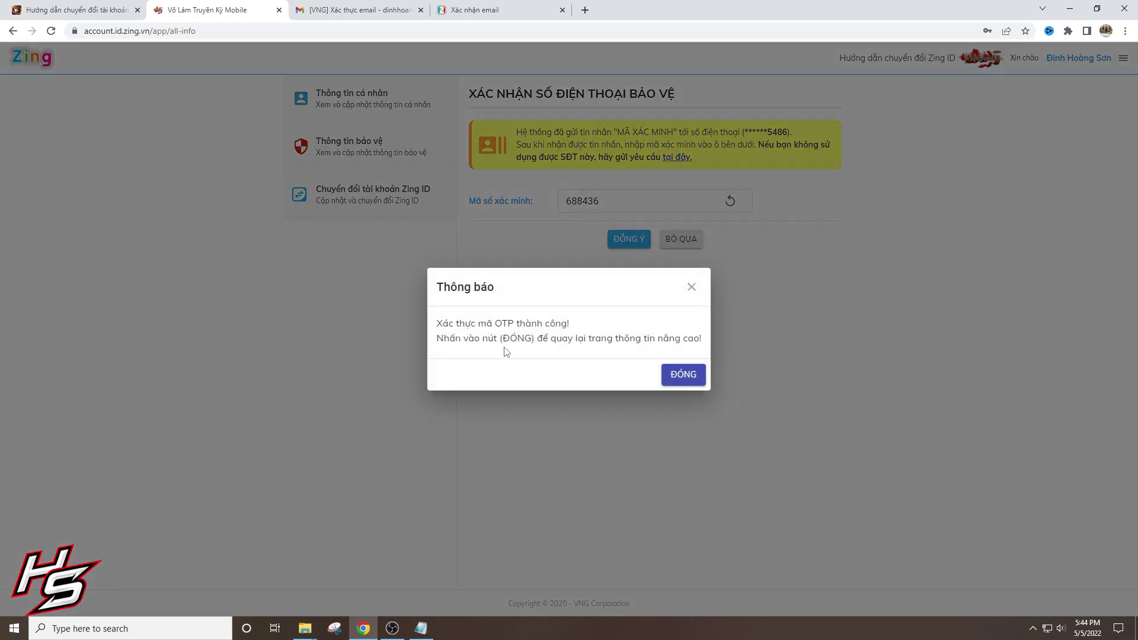
{"action": "left_click", "coordinate": [686, 376]}
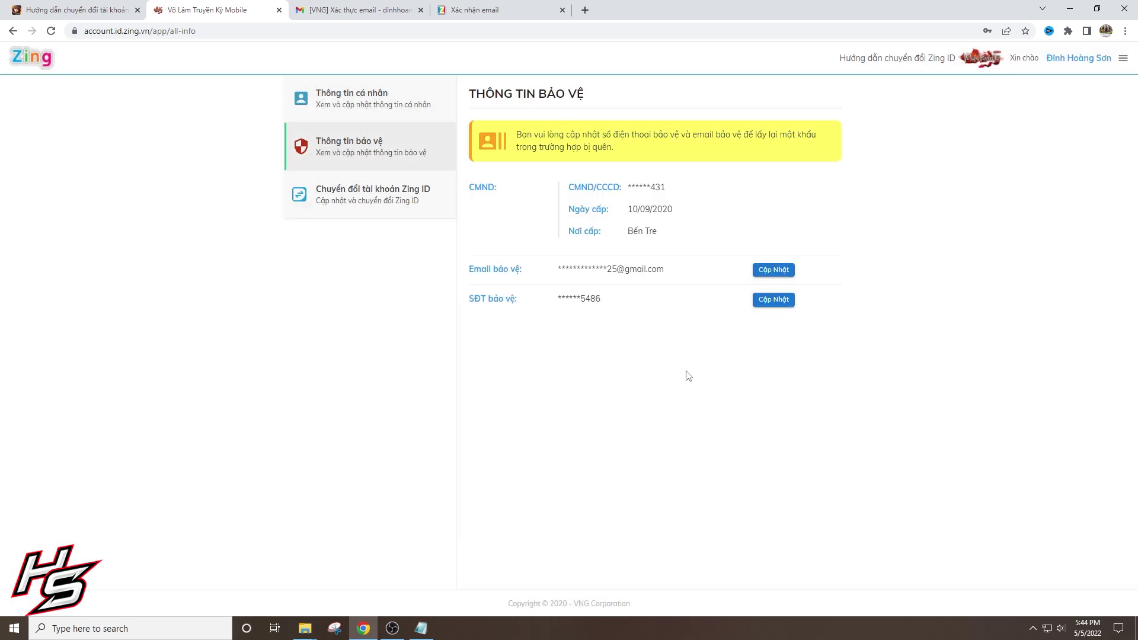
{"action": "left_click", "coordinate": [367, 118]}
{"action": "left_click", "coordinate": [370, 139]}
{"action": "left_click_drag", "start_coordinate": [469, 270], "coordinate": [519, 270]}
{"action": "left_click_drag", "start_coordinate": [469, 302], "coordinate": [532, 302]}
{"action": "left_click", "coordinate": [401, 209]}
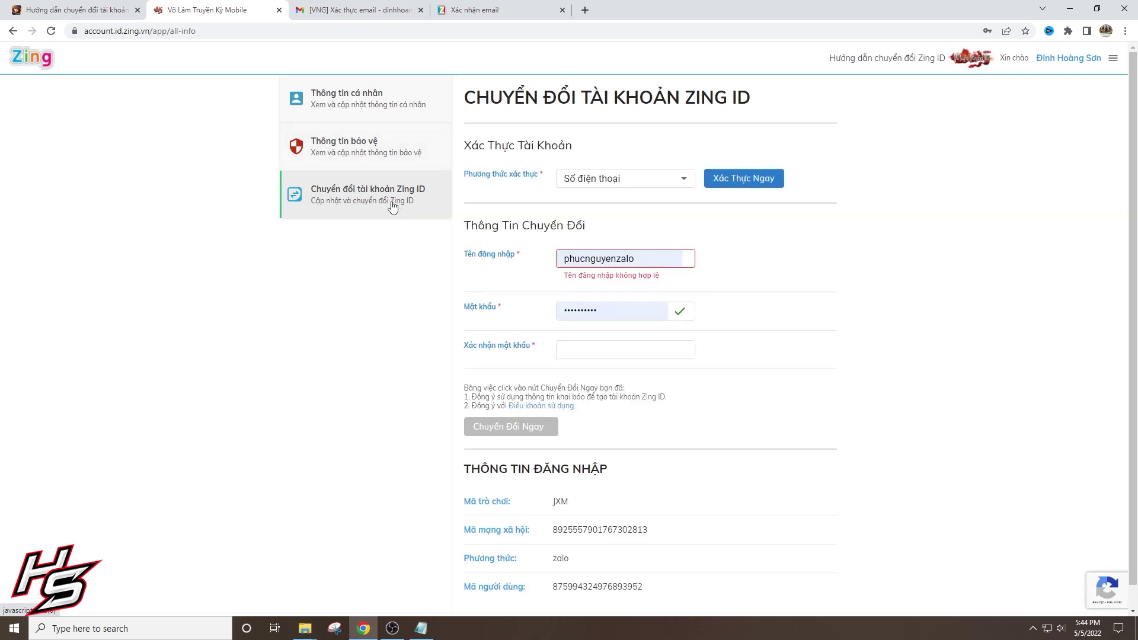
{"action": "left_click_drag", "start_coordinate": [457, 148], "coordinate": [710, 168]}
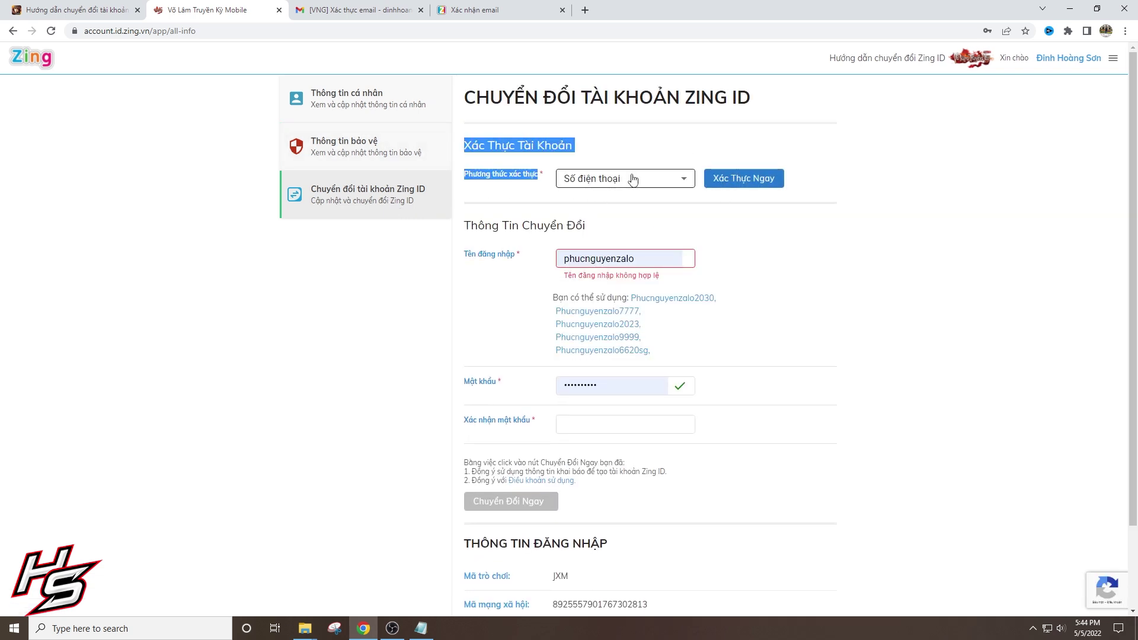
{"action": "left_click", "coordinate": [607, 181]}
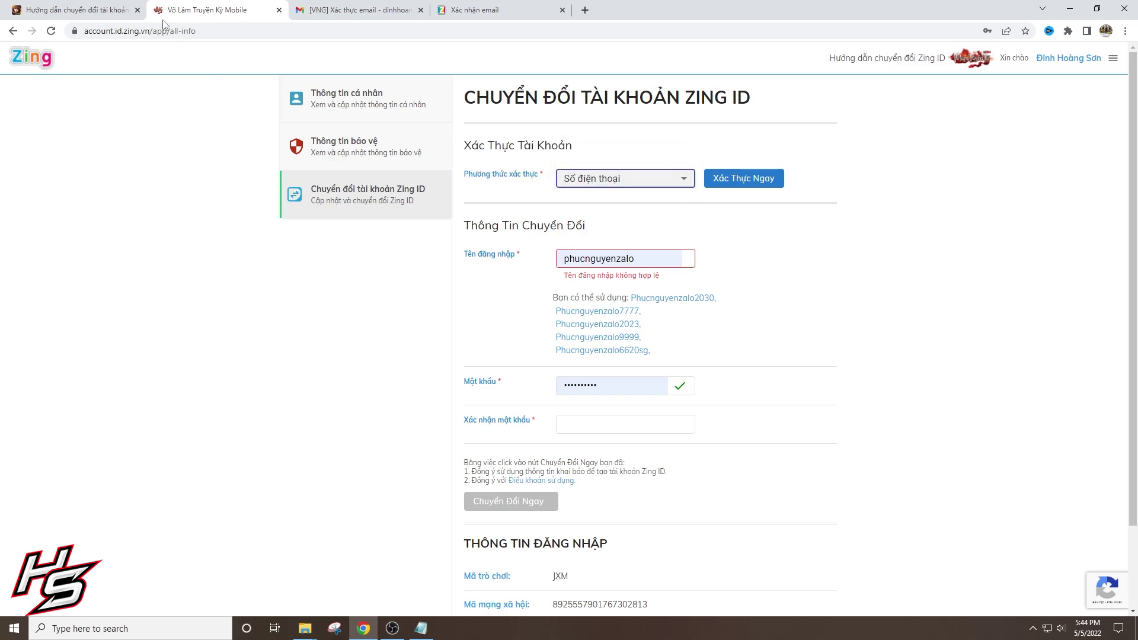
{"action": "left_click", "coordinate": [77, 9]}
{"action": "scroll", "coordinate": [437, 440], "scroll_direction": "down", "scroll_amount": 20}
{"action": "scroll", "coordinate": [437, 440], "scroll_direction": "down", "scroll_amount": 7}
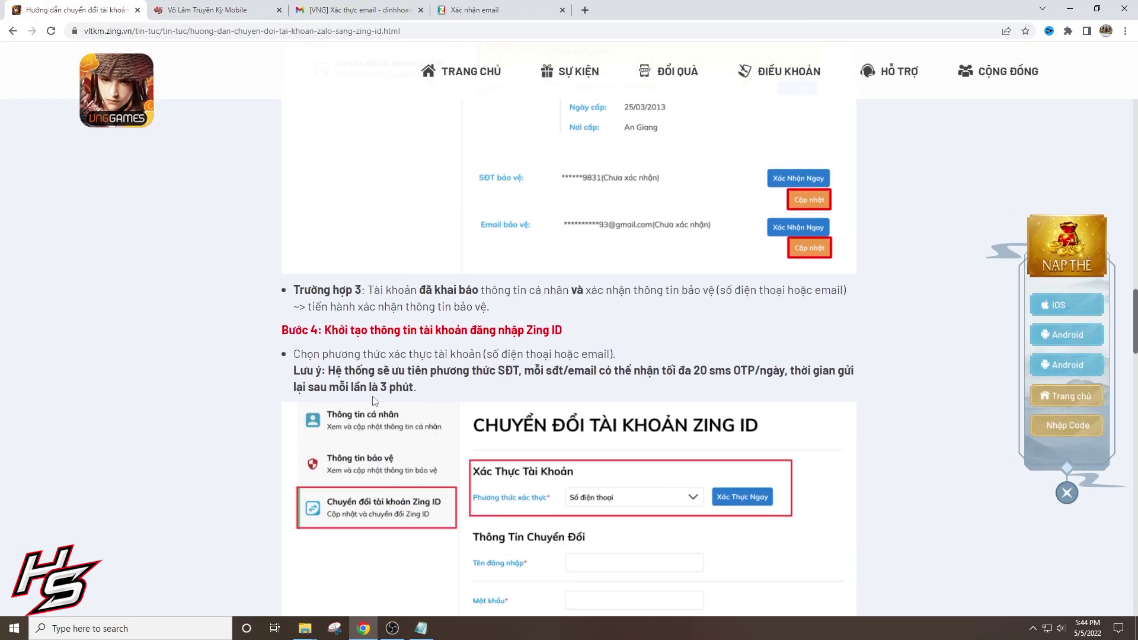
{"action": "scroll", "coordinate": [385, 400], "scroll_direction": "up", "scroll_amount": 9}
{"action": "scroll", "coordinate": [584, 397], "scroll_direction": "down", "scroll_amount": 2}
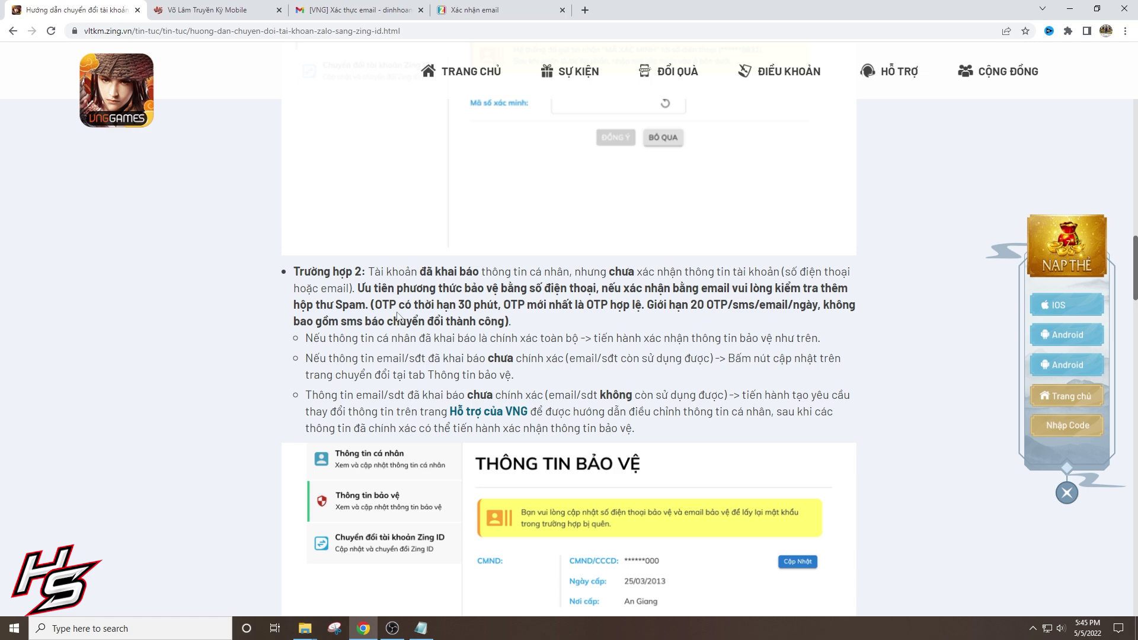
{"action": "left_click", "coordinate": [358, 9]}
{"action": "left_click", "coordinate": [474, 10]}
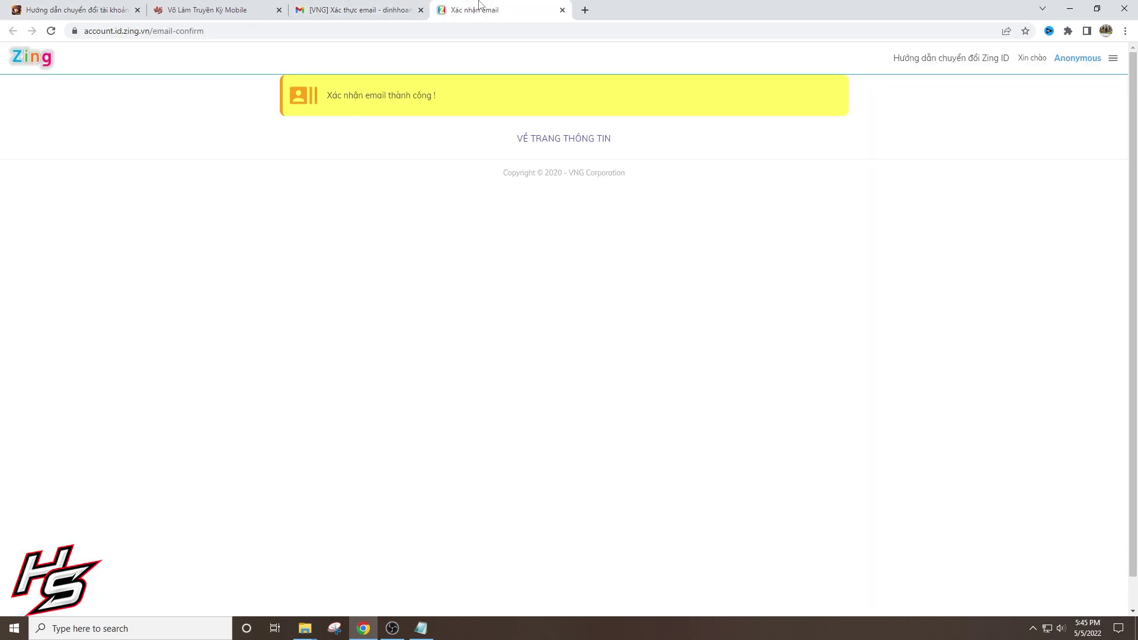
{"action": "left_click", "coordinate": [208, 10]}
{"action": "left_click", "coordinate": [610, 183]}
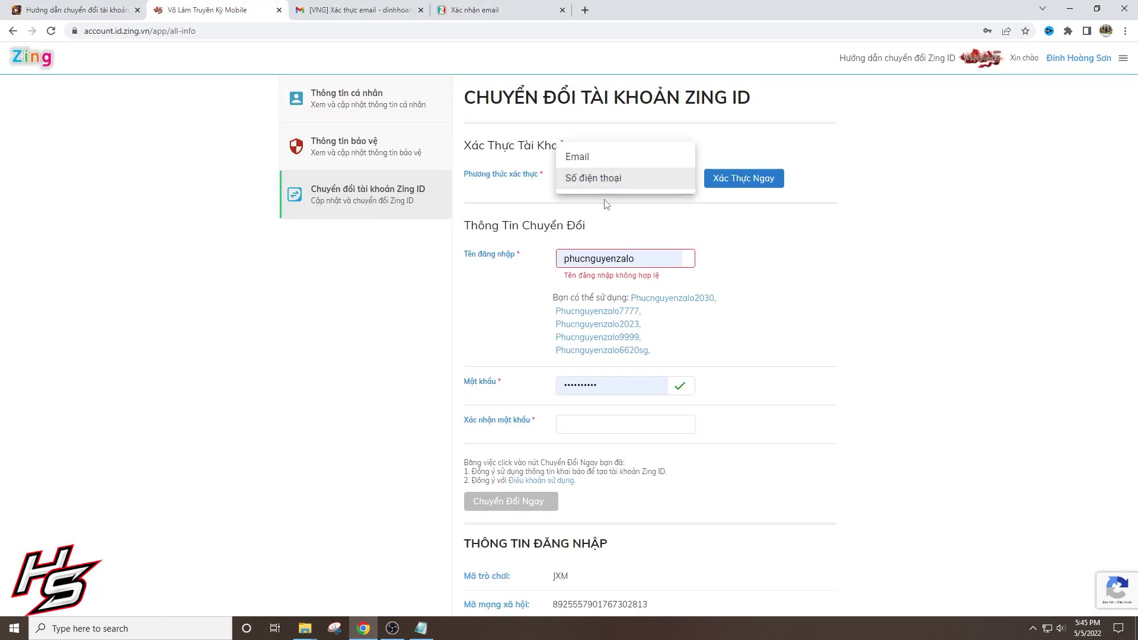
{"action": "left_click", "coordinate": [603, 179]}
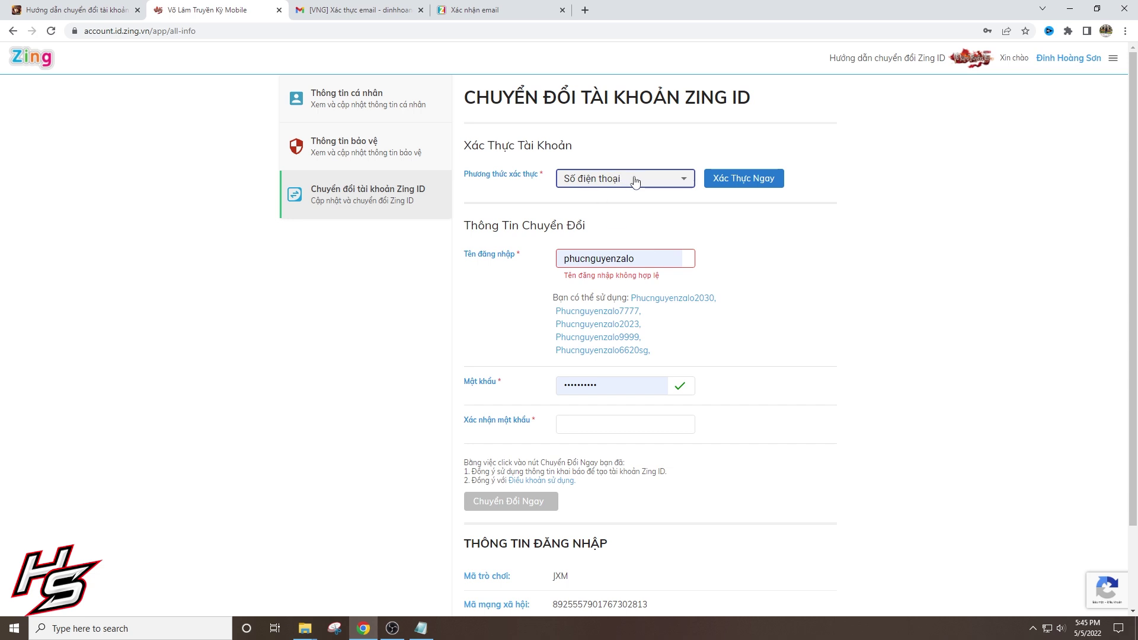
{"action": "left_click", "coordinate": [603, 182]}
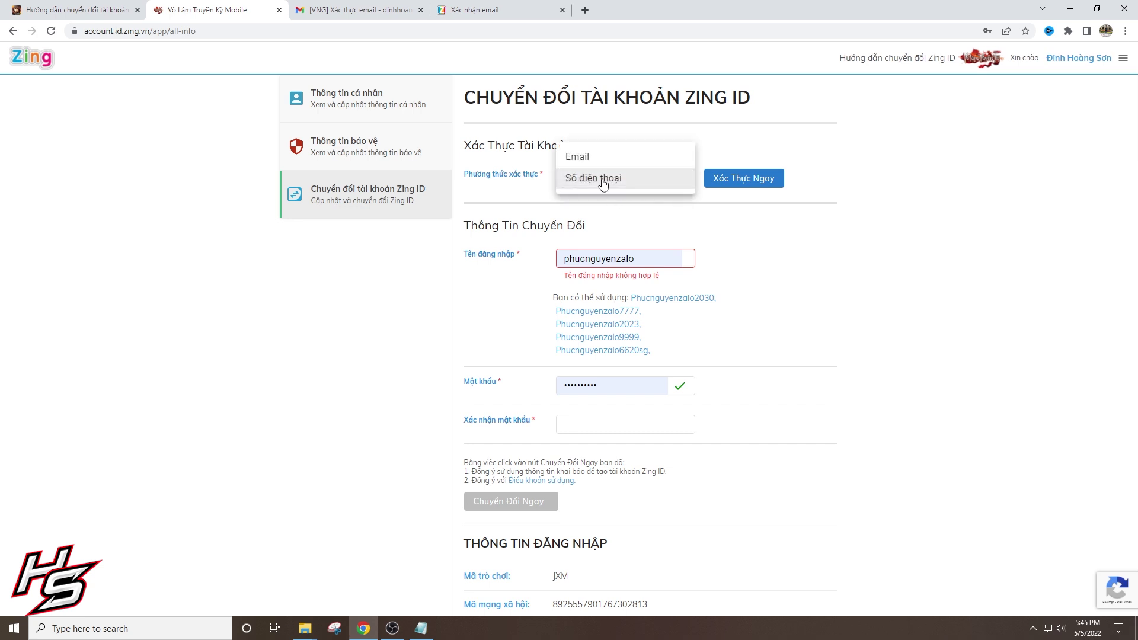
{"action": "left_click", "coordinate": [602, 181]}
{"action": "scroll", "coordinate": [465, 232], "scroll_direction": "down", "scroll_amount": 2}
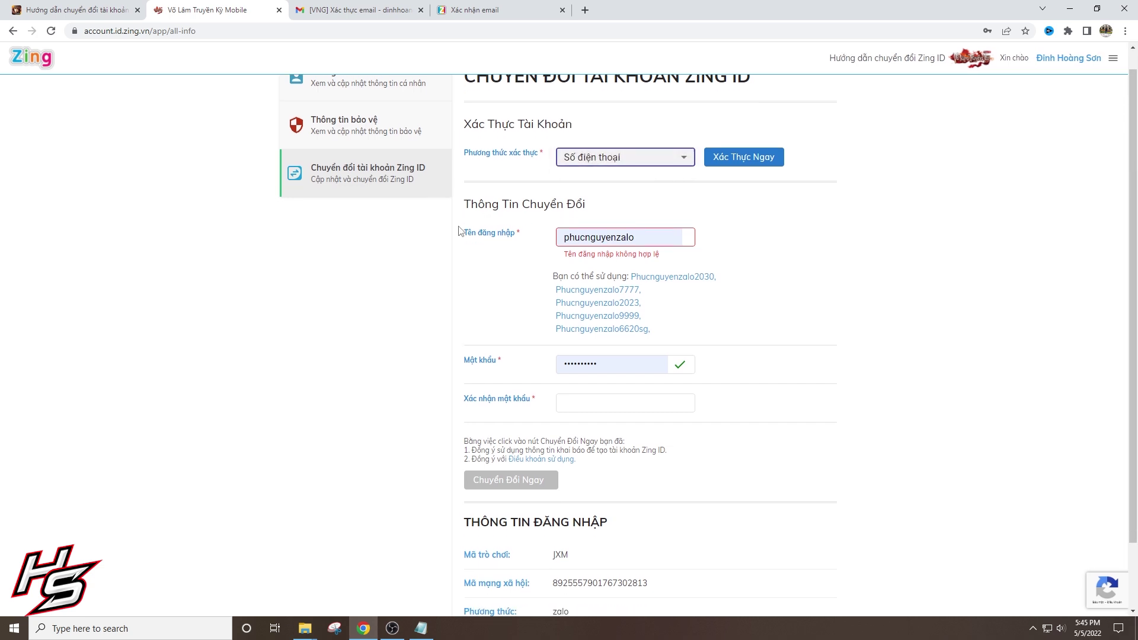
- Replace the rejected username in Tên đăng nhập with a new username
{"action": "left_click", "coordinate": [465, 153]}
{"action": "key", "text": "BackSpace"}
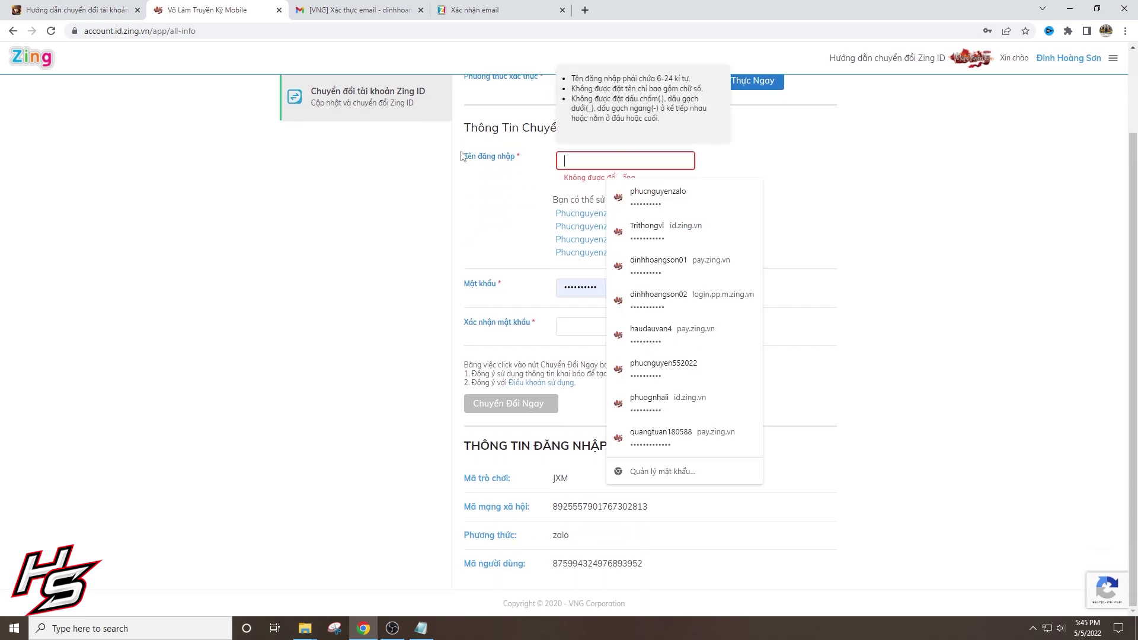
{"action": "type", "text": "de"}
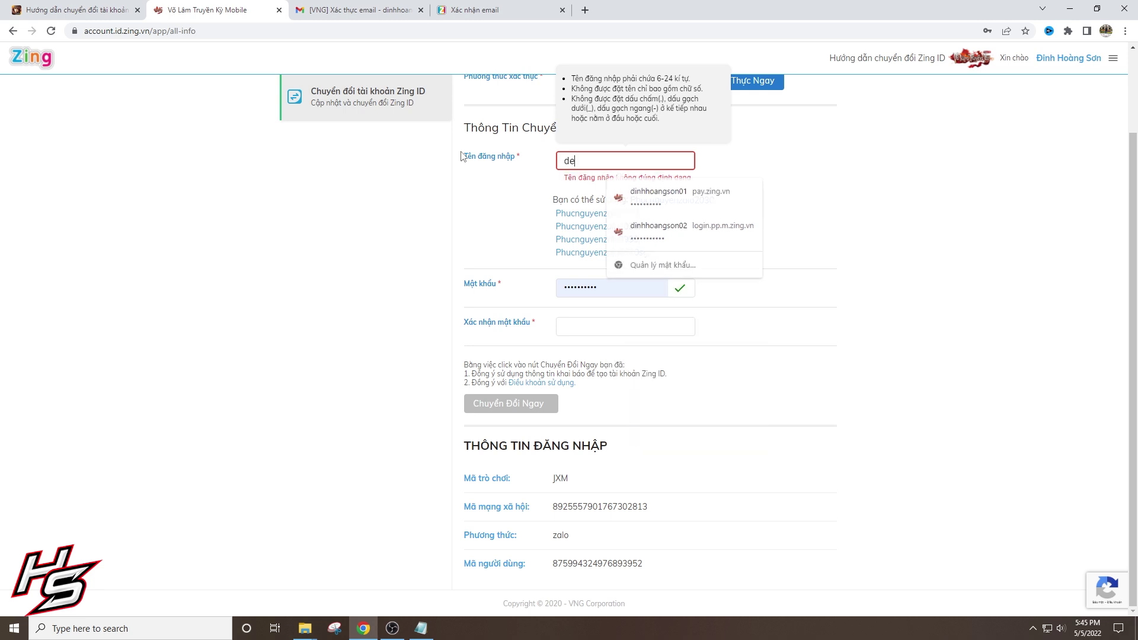
{"action": "type", "text": "moch"}
{"action": "scroll", "coordinate": [463, 156], "scroll_direction": "up", "scroll_amount": 1}
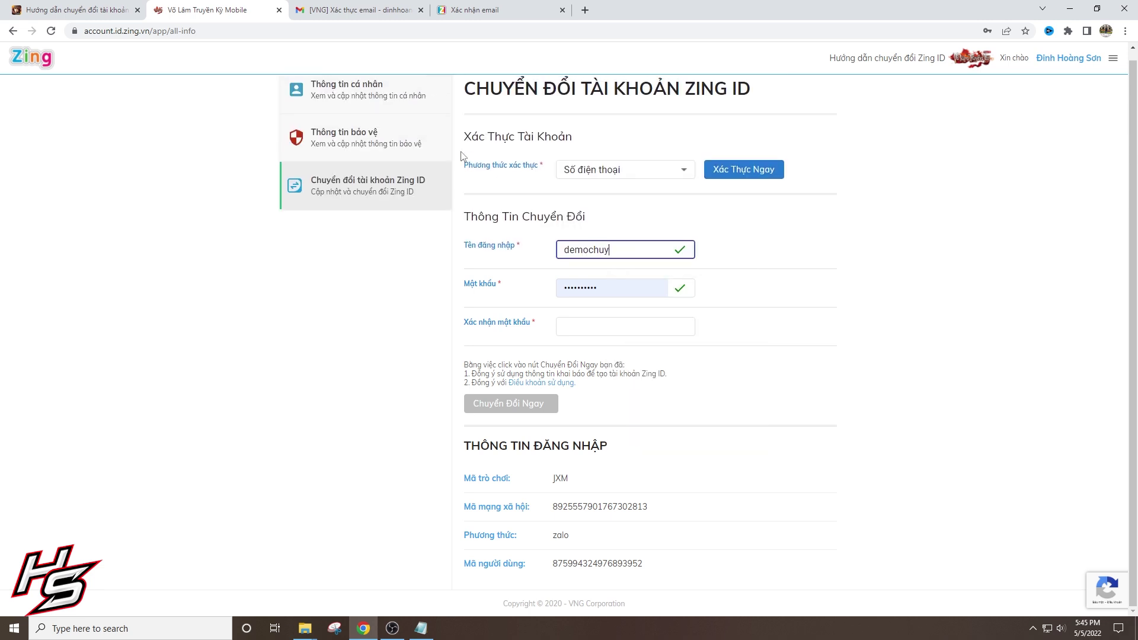
{"action": "key", "text": "BackSpace"}
{"action": "key", "text": "BackSpace"}
{"action": "key", "text": "BackSpace"}
{"action": "key", "text": "BackSpace"}
{"action": "key", "text": "BackSpace"}
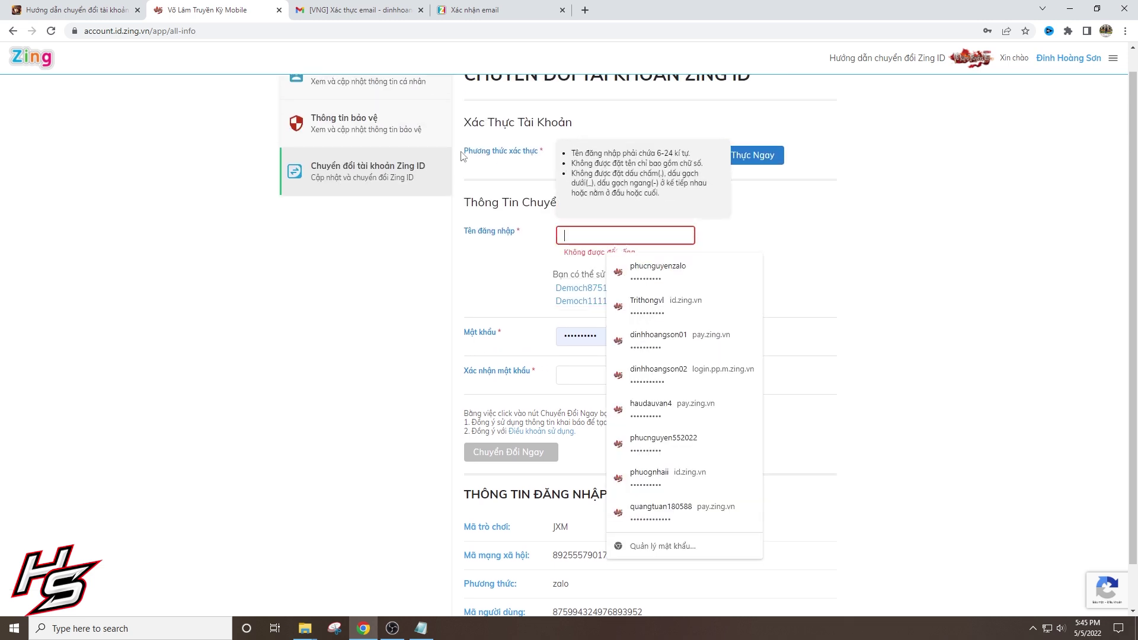
- Retype the password in Mật khẩu and fill Xác nhận mật khẩu with the password
{"action": "left_click", "coordinate": [646, 289]}
{"action": "key", "text": "ctrl+a"}
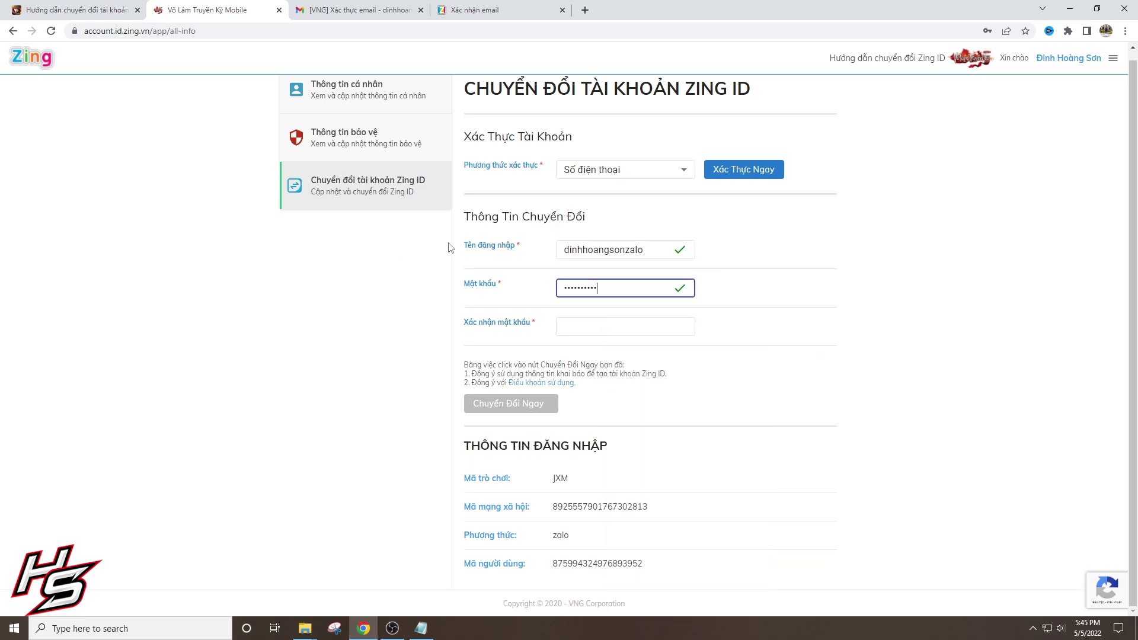
{"action": "left_click", "coordinate": [623, 330]}
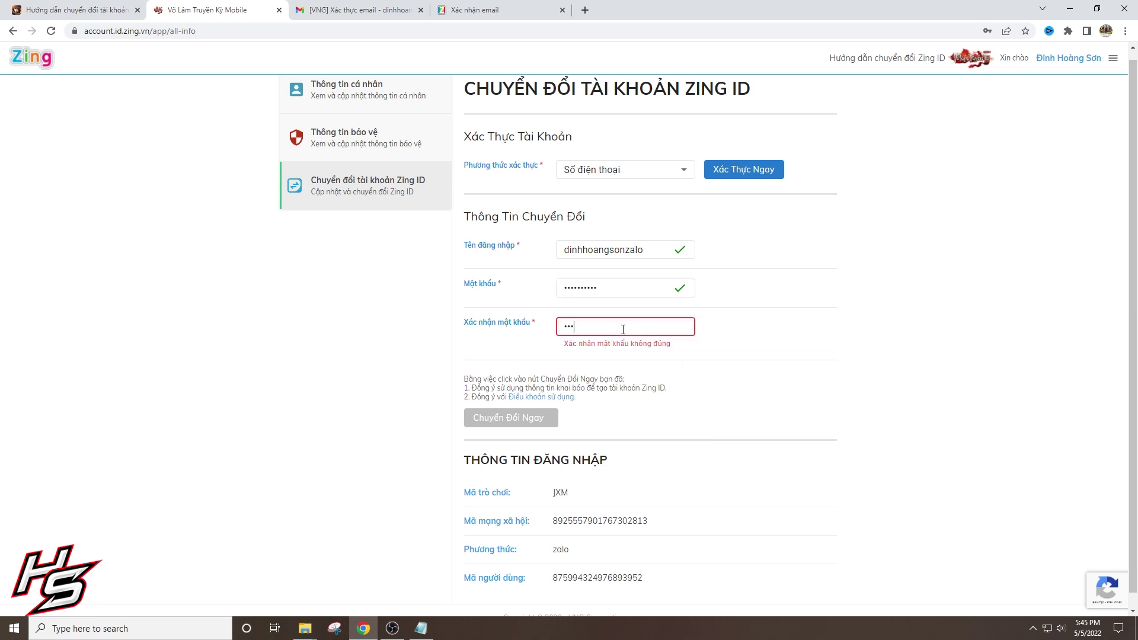
{"action": "left_click", "coordinate": [982, 314]}
- Review the username and password fields, then choose phone number as the verification method
{"action": "left_click", "coordinate": [611, 287]}
{"action": "left_click", "coordinate": [655, 249]}
{"action": "left_click", "coordinate": [604, 288]}
{"action": "left_click", "coordinate": [649, 250]}
{"action": "left_click_drag", "start_coordinate": [650, 250], "coordinate": [542, 255]}
{"action": "left_click_drag", "start_coordinate": [621, 287], "coordinate": [619, 325]}
{"action": "left_click", "coordinate": [632, 171]}
{"action": "left_click", "coordinate": [611, 174]}
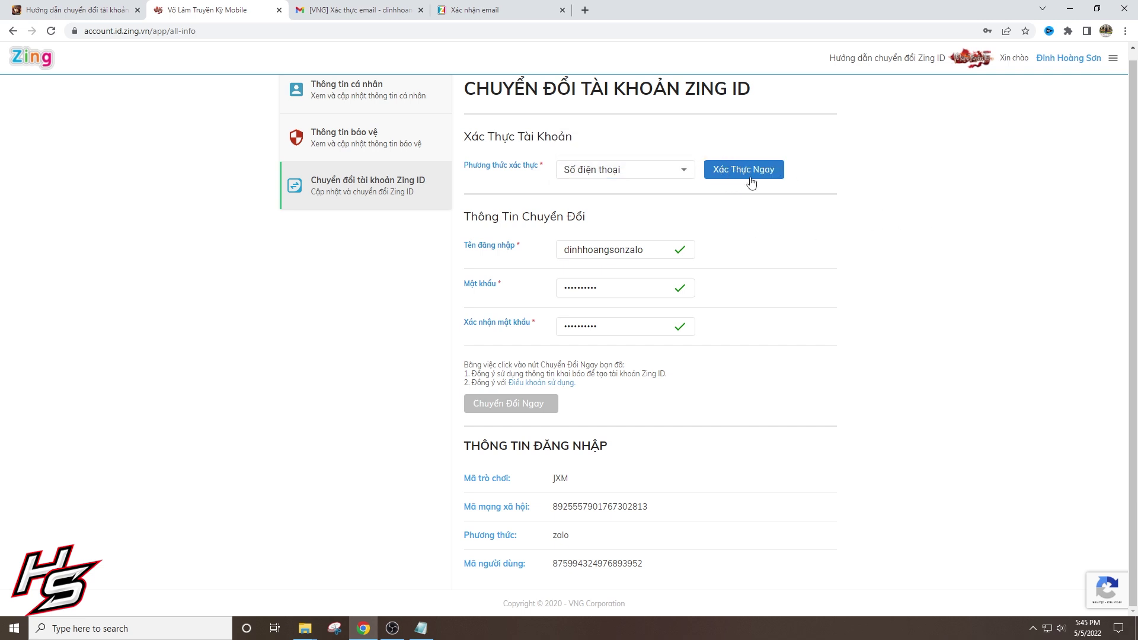
- Request the SMS code with Xác Thực Ngay and enter it in Nhập mã xác minh
{"action": "left_click", "coordinate": [750, 173]}
{"action": "scroll", "coordinate": [771, 238], "scroll_direction": "up", "scroll_amount": 1}
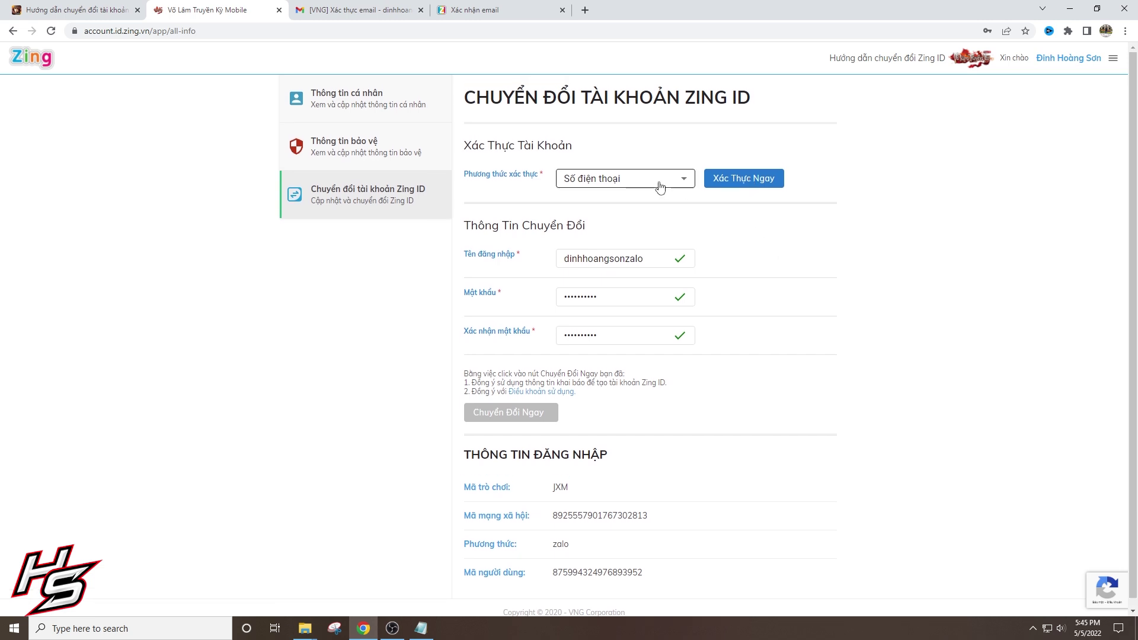
{"action": "scroll", "coordinate": [739, 184], "scroll_direction": "down", "scroll_amount": 1}
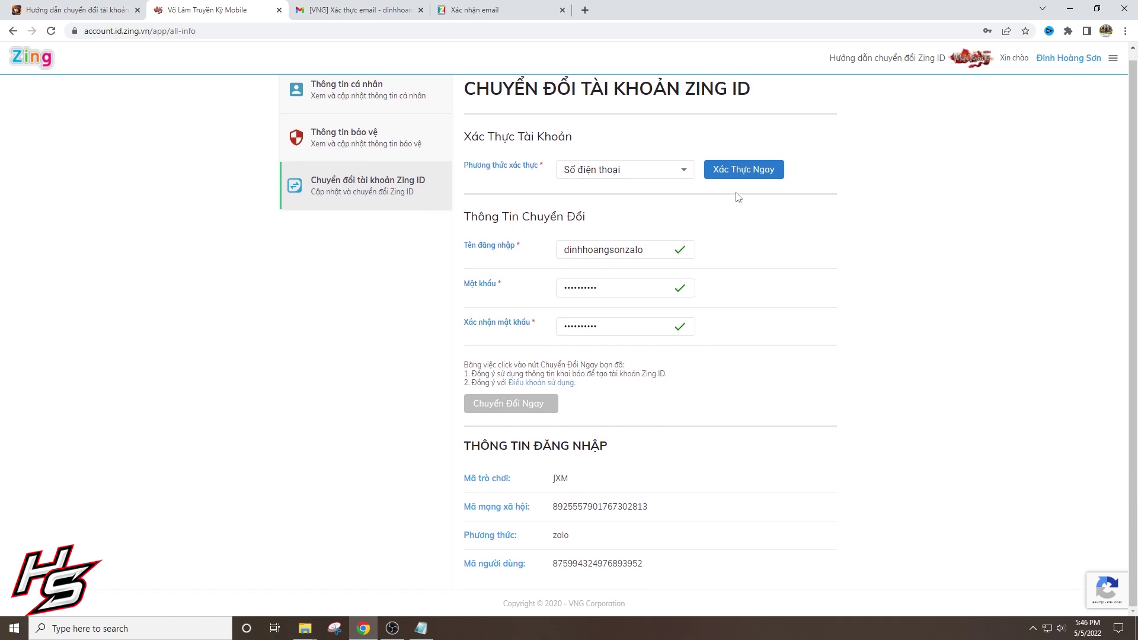
{"action": "left_click", "coordinate": [737, 172]}
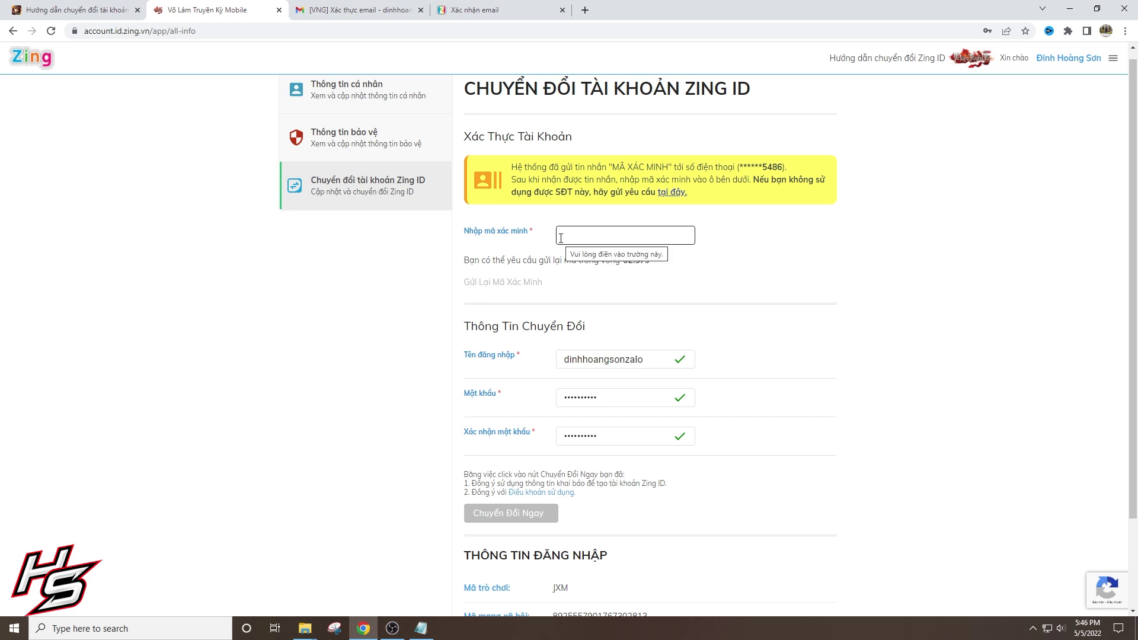
{"action": "left_click", "coordinate": [571, 237]}
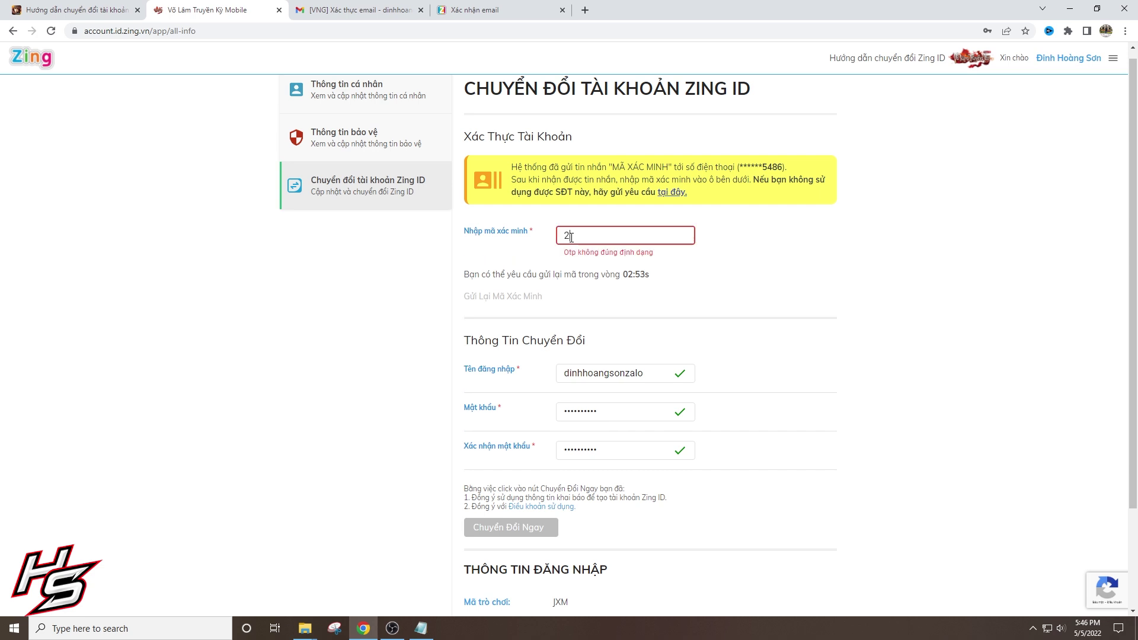
{"action": "double_click", "coordinate": [611, 235]}
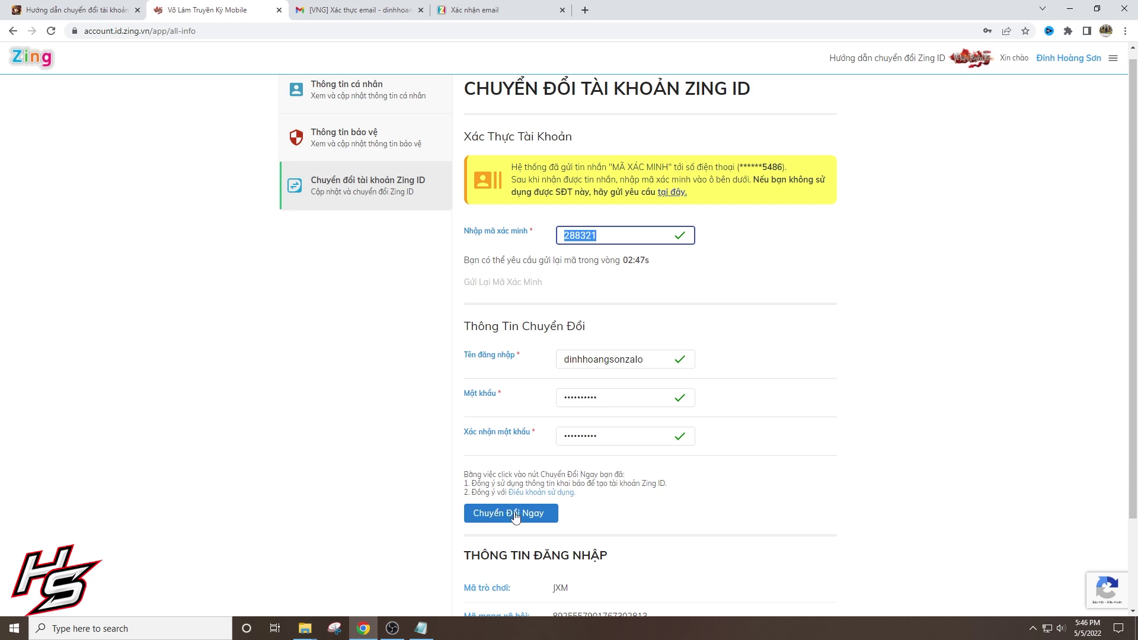
- Submit the conversion with Chuyển Đổi Ngay and wait while the request processes
{"action": "double_click", "coordinate": [597, 359]}
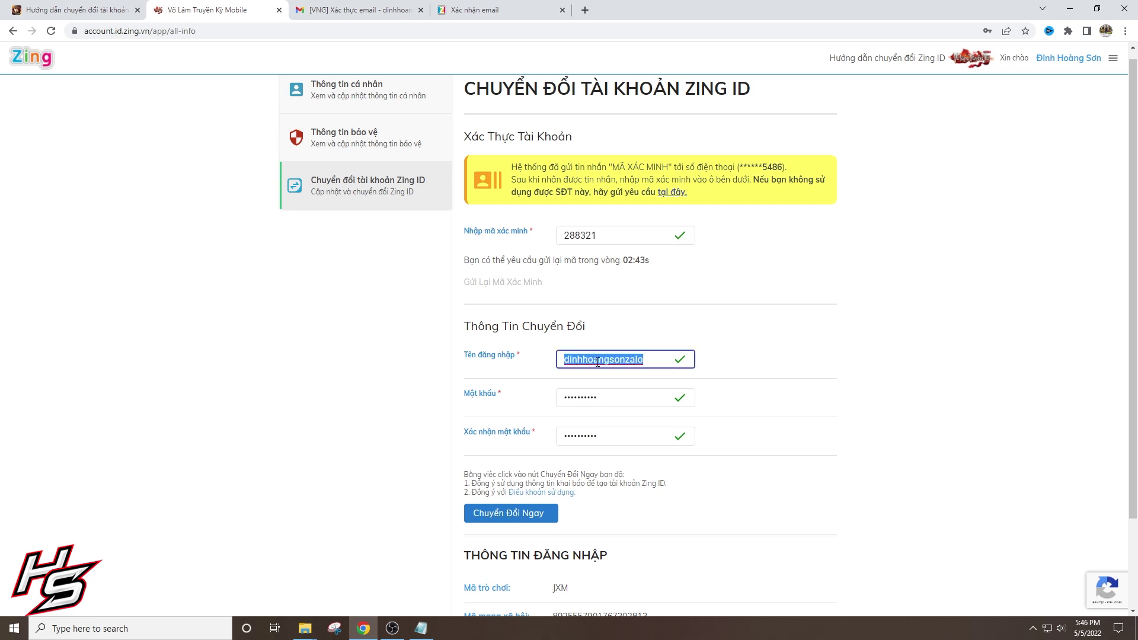
{"action": "scroll", "coordinate": [598, 362], "scroll_direction": "down", "scroll_amount": 3}
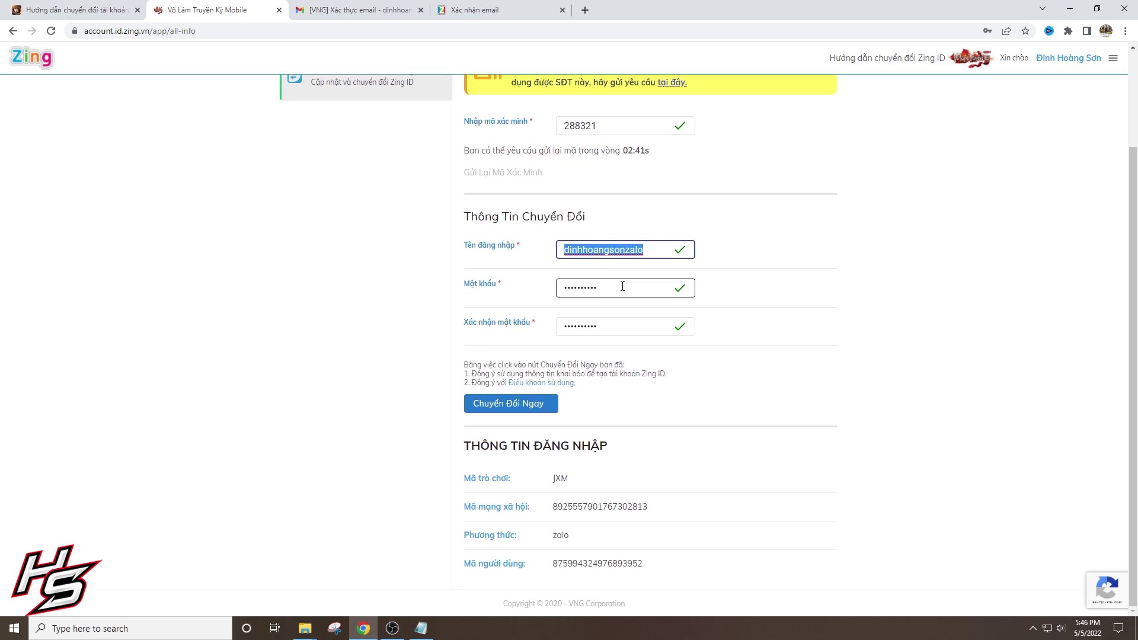
{"action": "left_click_drag", "start_coordinate": [473, 154], "coordinate": [521, 152]}
{"action": "scroll", "coordinate": [524, 243], "scroll_direction": "up", "scroll_amount": 1}
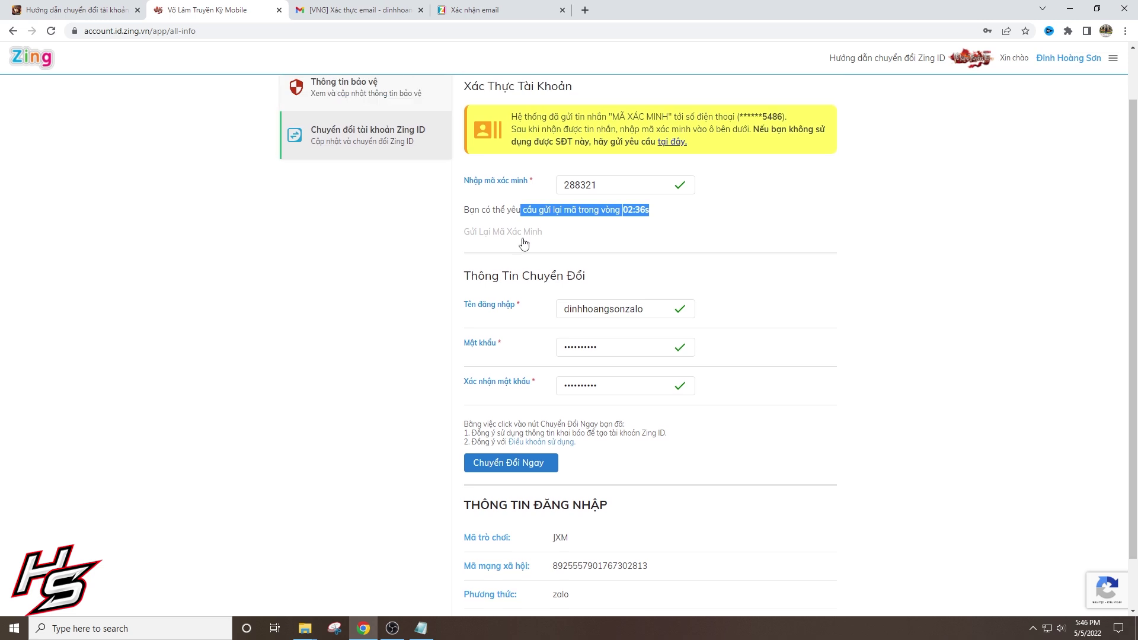
{"action": "left_click", "coordinate": [518, 466]}
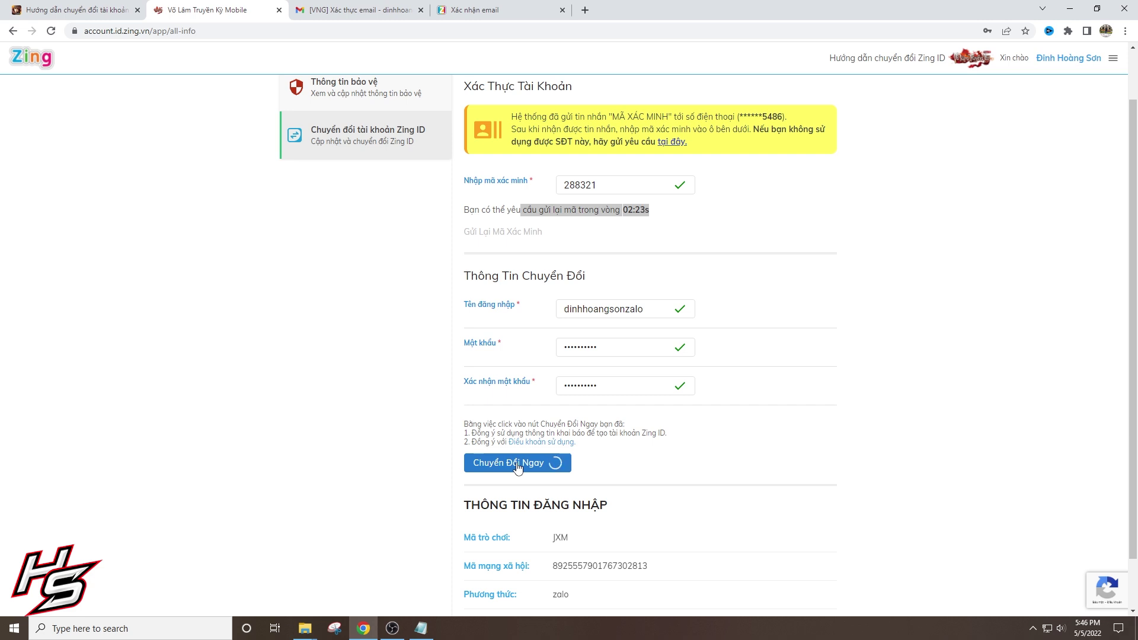
{"action": "left_click", "coordinate": [617, 218]}
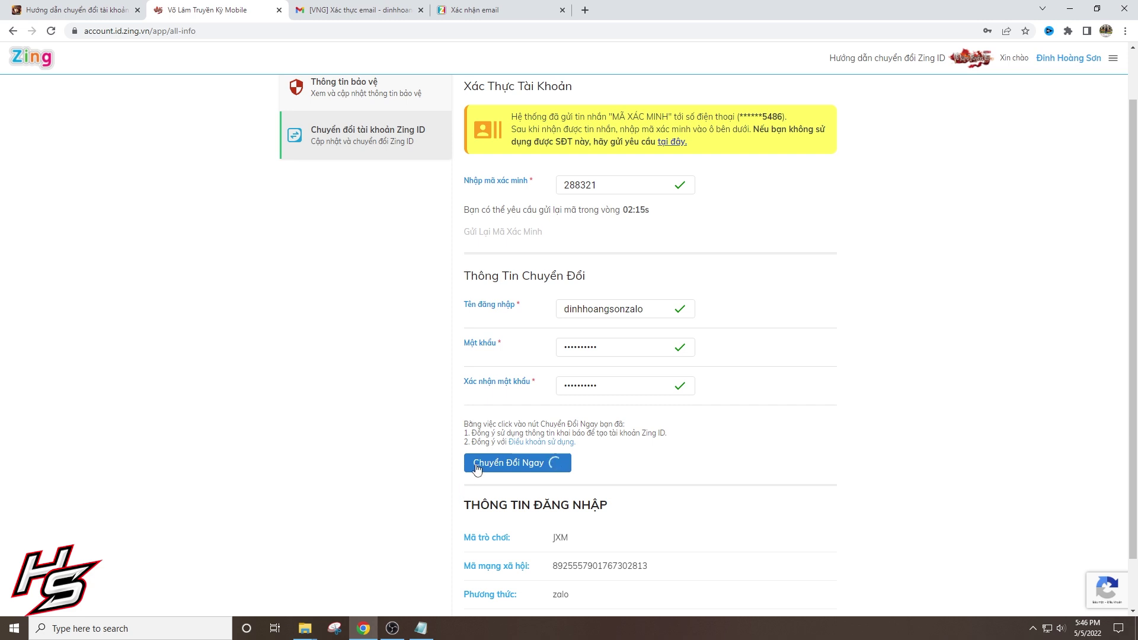
{"action": "left_click", "coordinate": [612, 179]}
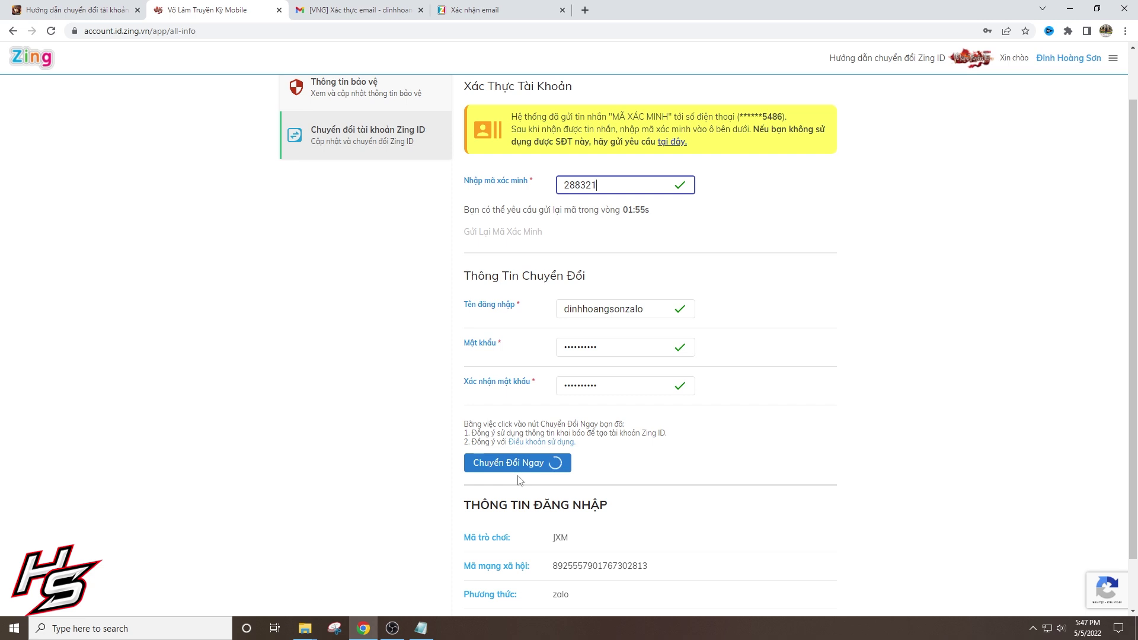
{"action": "scroll", "coordinate": [656, 279], "scroll_direction": "down", "scroll_amount": 1}
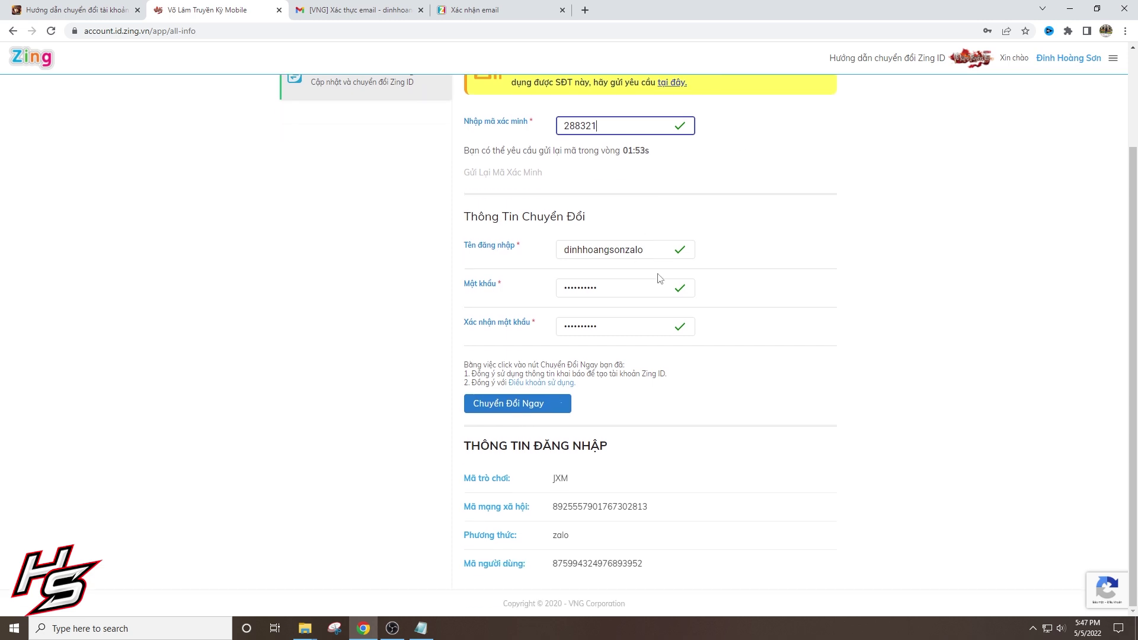
{"action": "scroll", "coordinate": [655, 322], "scroll_direction": "up", "scroll_amount": 2}
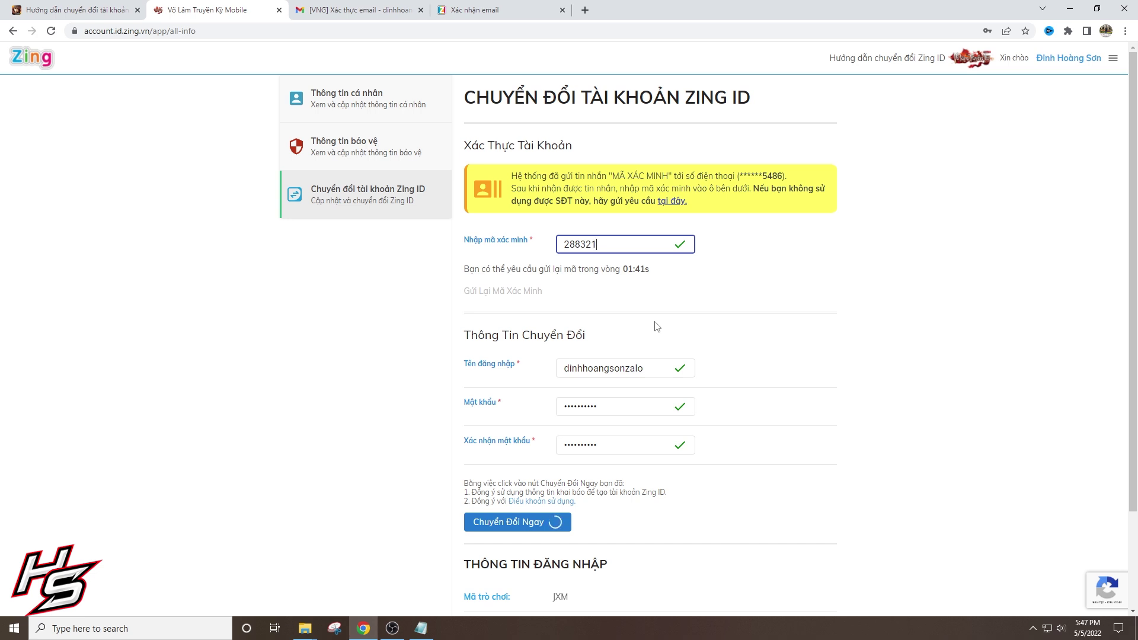
{"action": "scroll", "coordinate": [656, 327], "scroll_direction": "down", "scroll_amount": 2}
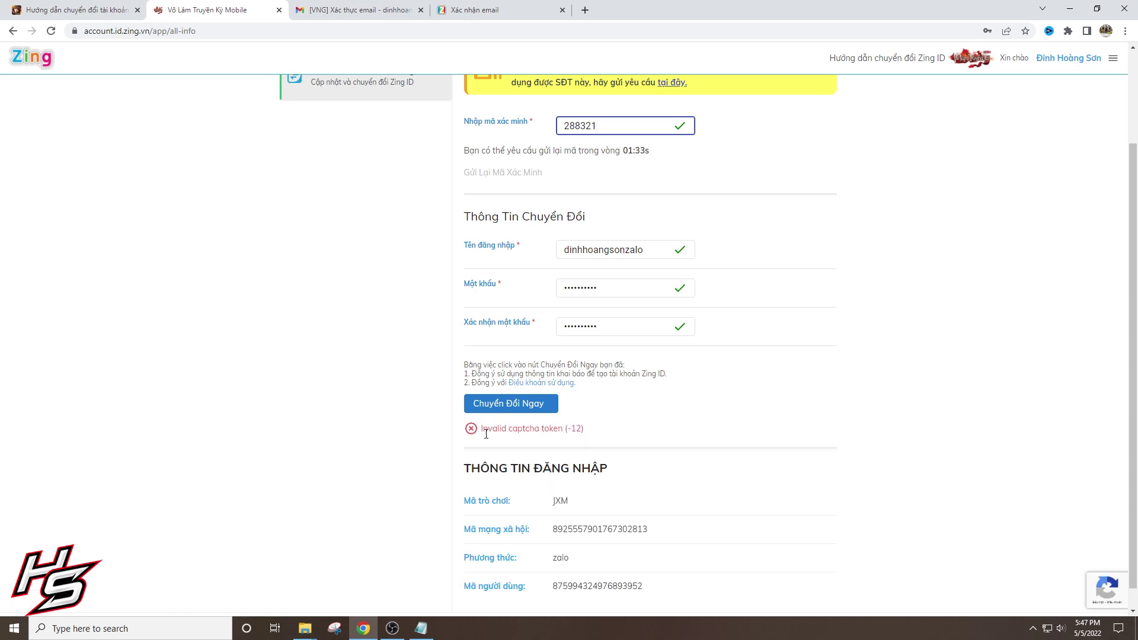
- Review the captcha error message and the resend countdown line
{"action": "left_click_drag", "start_coordinate": [484, 434], "coordinate": [578, 432]}
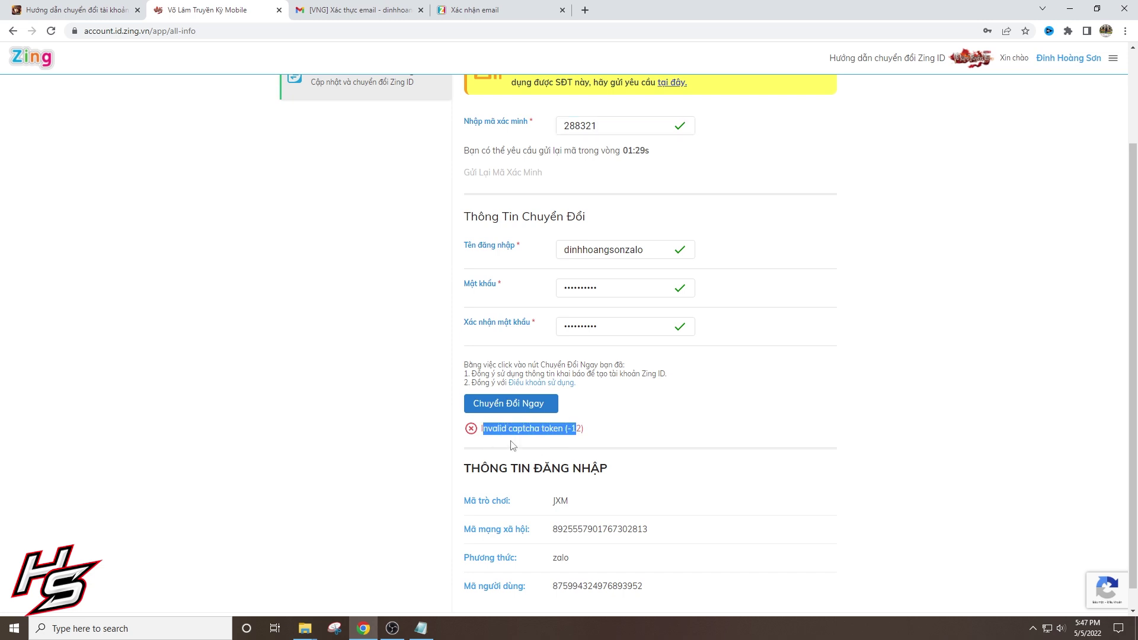
{"action": "scroll", "coordinate": [513, 445], "scroll_direction": "up", "scroll_amount": 2}
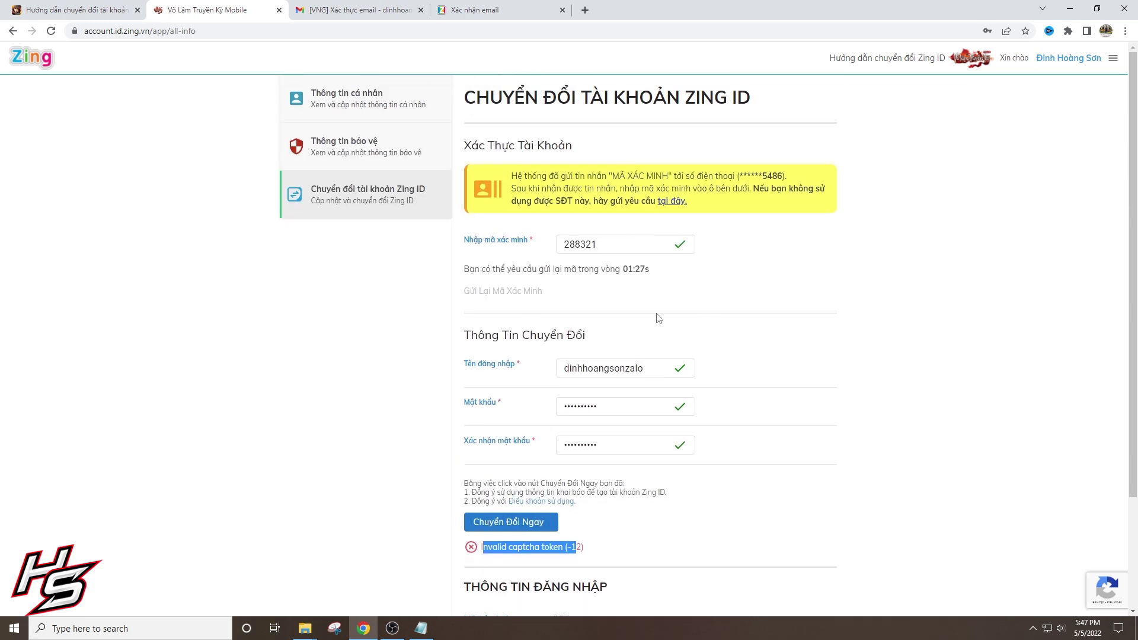
{"action": "scroll", "coordinate": [658, 318], "scroll_direction": "down", "scroll_amount": 2}
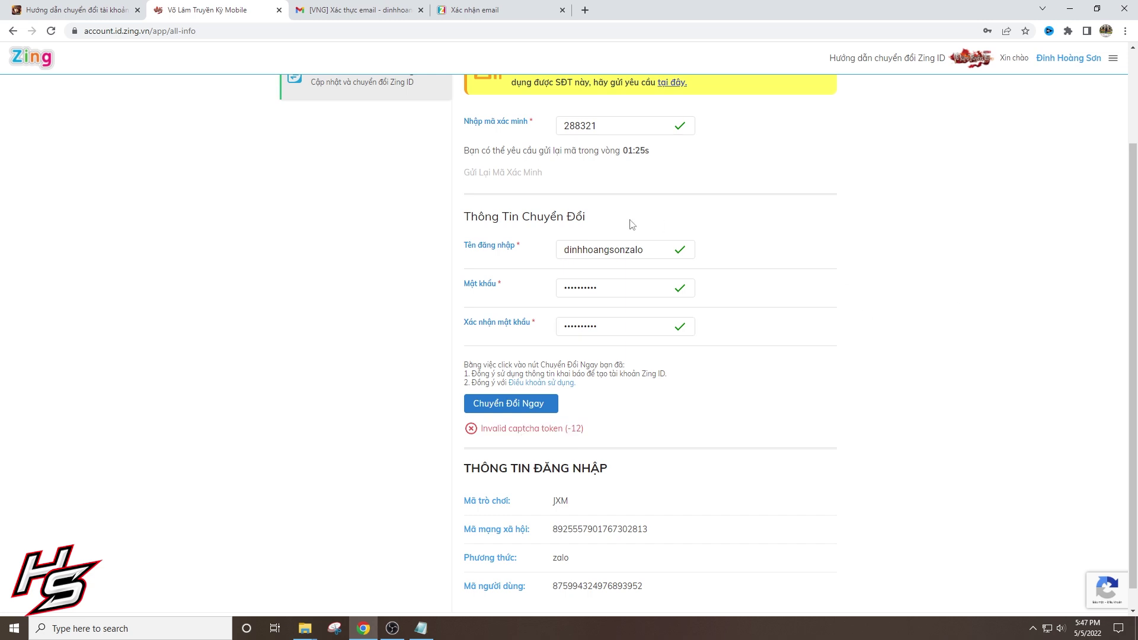
{"action": "scroll", "coordinate": [633, 225], "scroll_direction": "up", "scroll_amount": 2}
{"action": "left_click_drag", "start_coordinate": [464, 269], "coordinate": [677, 273]}
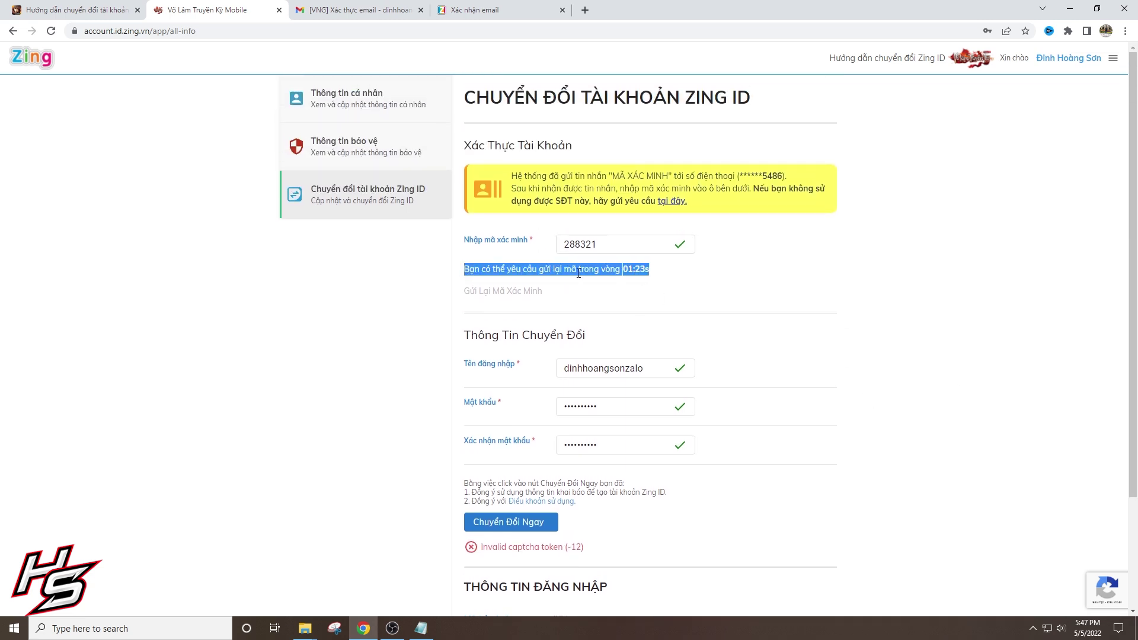
{"action": "left_click_drag", "start_coordinate": [465, 270], "coordinate": [670, 273]}
{"action": "left_click", "coordinate": [669, 272]}
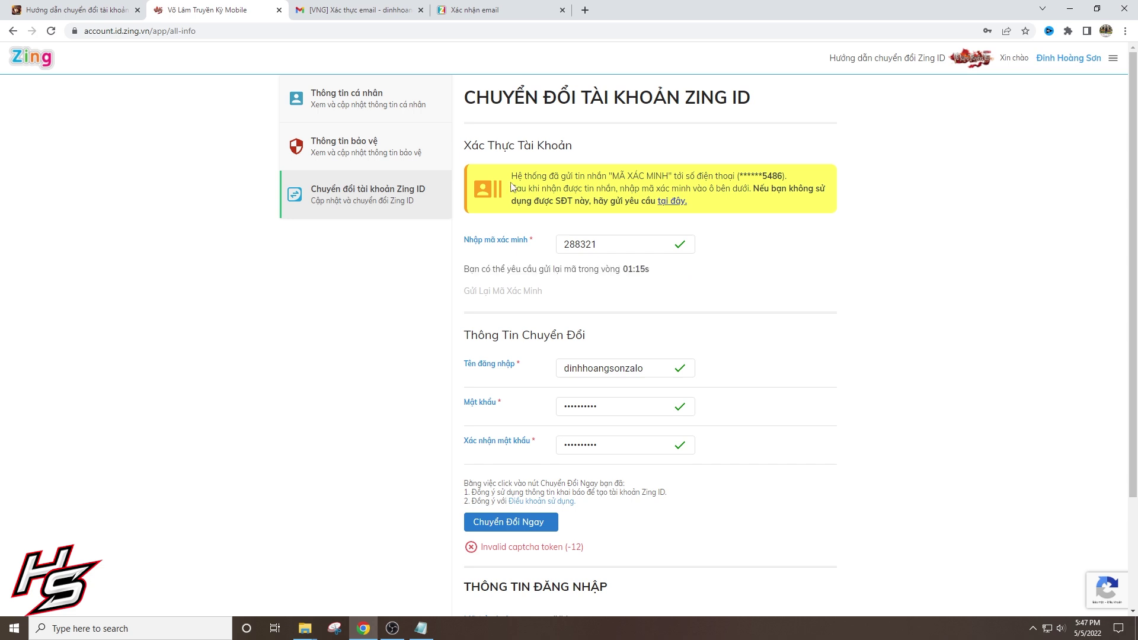
- Once the countdown expires, resend the code with 'Gửi Lại Mã Xác Minh' and select the old code
{"action": "left_click", "coordinate": [391, 629]}
{"action": "left_click_drag", "start_coordinate": [649, 270], "coordinate": [622, 271]}
{"action": "left_click", "coordinate": [497, 293]}
{"action": "left_click_drag", "start_coordinate": [612, 244], "coordinate": [451, 249]}
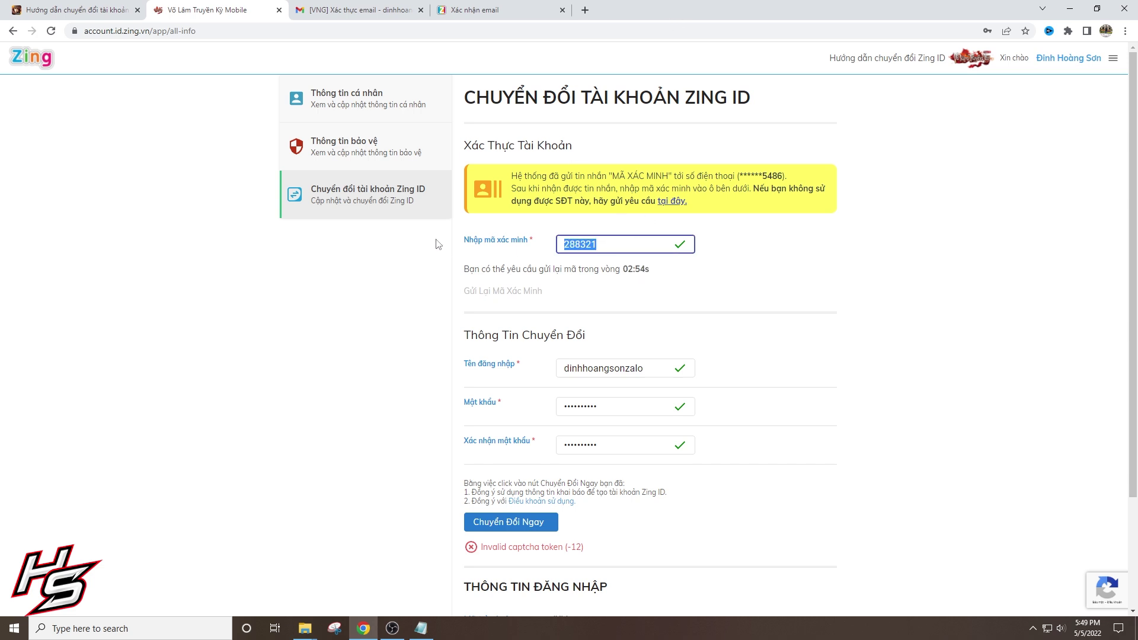
- Enter the new verification code and submit the conversion with 'Chuyển Đổi Ngay' twice
{"action": "scroll", "coordinate": [396, 586], "scroll_direction": "down", "scroll_amount": 1}
{"action": "left_click", "coordinate": [520, 467]}
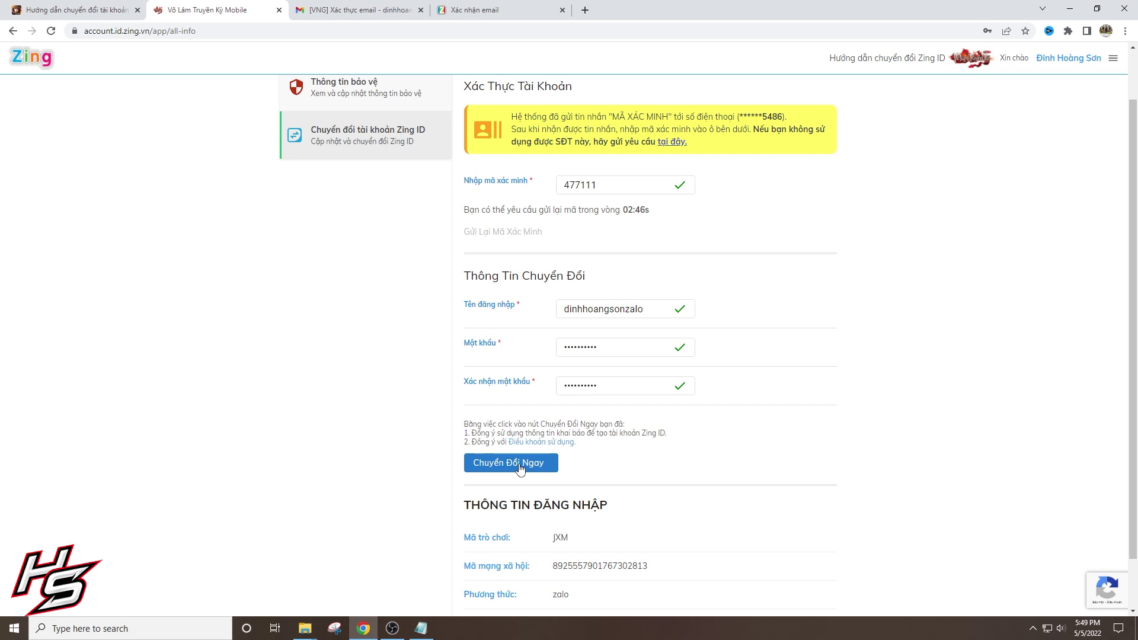
{"action": "scroll", "coordinate": [617, 467], "scroll_direction": "down", "scroll_amount": 1}
{"action": "left_click", "coordinate": [533, 406]}
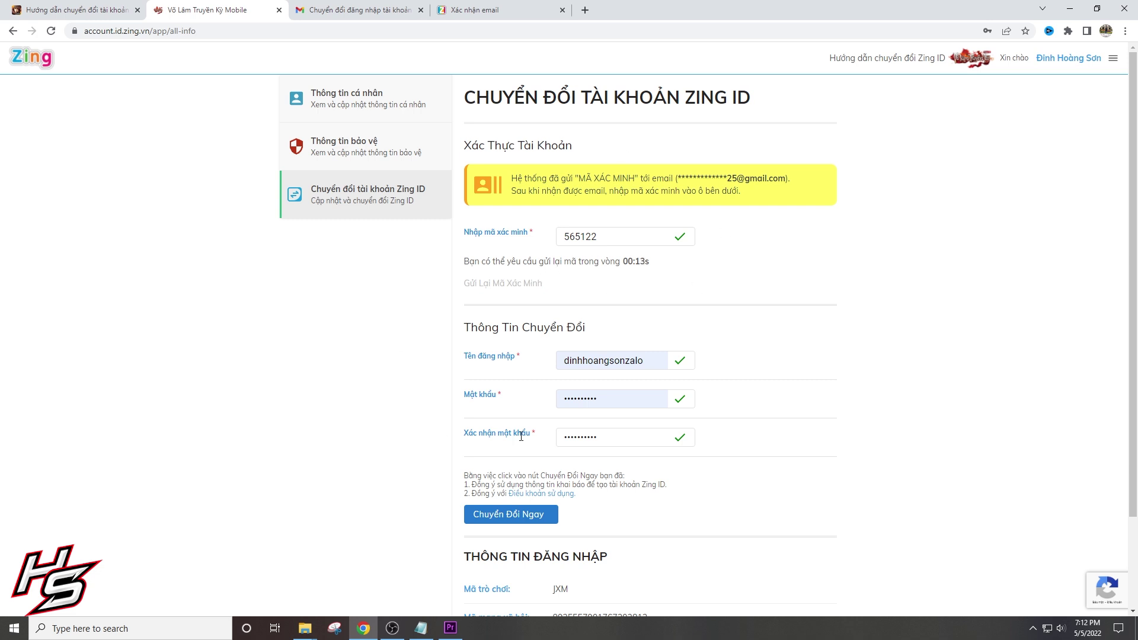
{"action": "scroll", "coordinate": [601, 453], "scroll_direction": "down", "scroll_amount": 2}
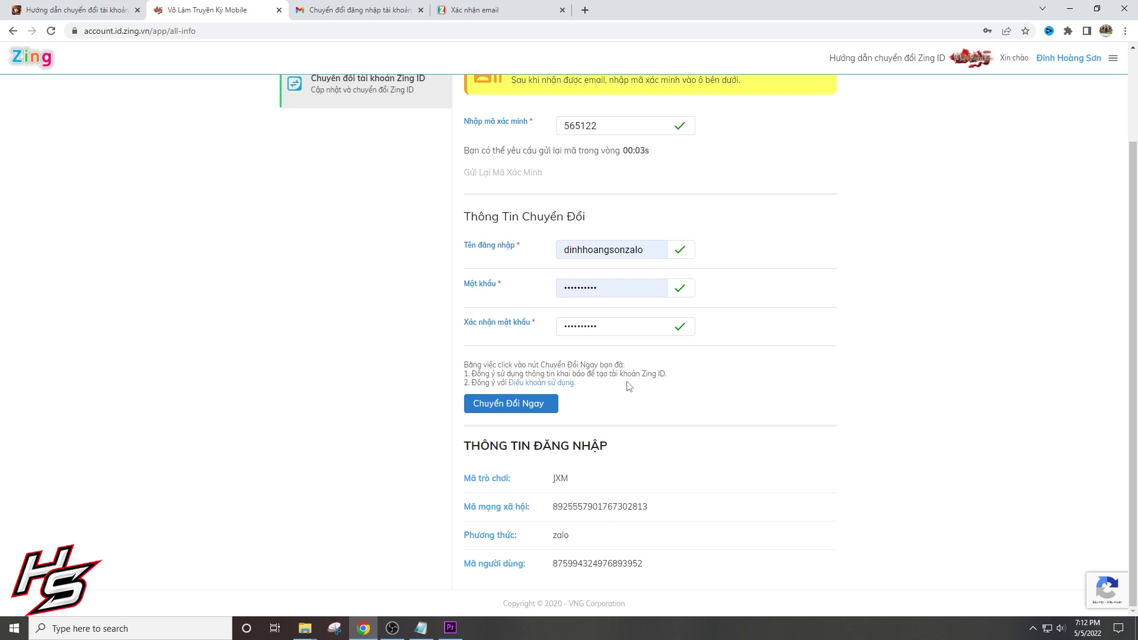
{"action": "scroll", "coordinate": [866, 447], "scroll_direction": "up", "scroll_amount": 2}
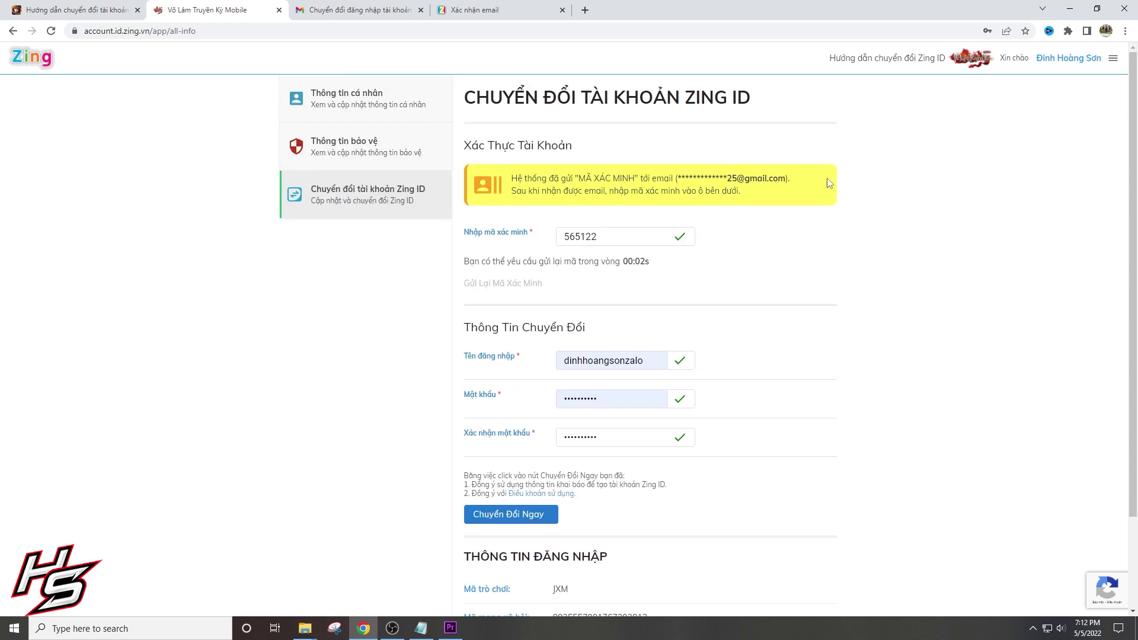
- Open id.zing.vn in a new tab and sign out with THOÁT
{"action": "left_click", "coordinate": [585, 10]}
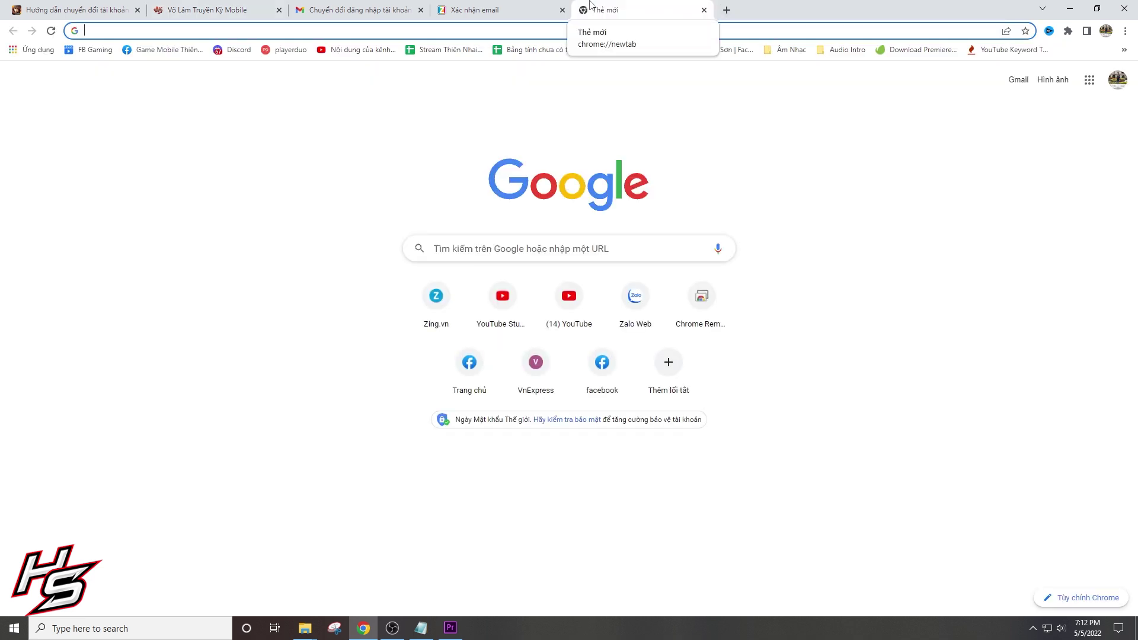
{"action": "type", "text": "id"}
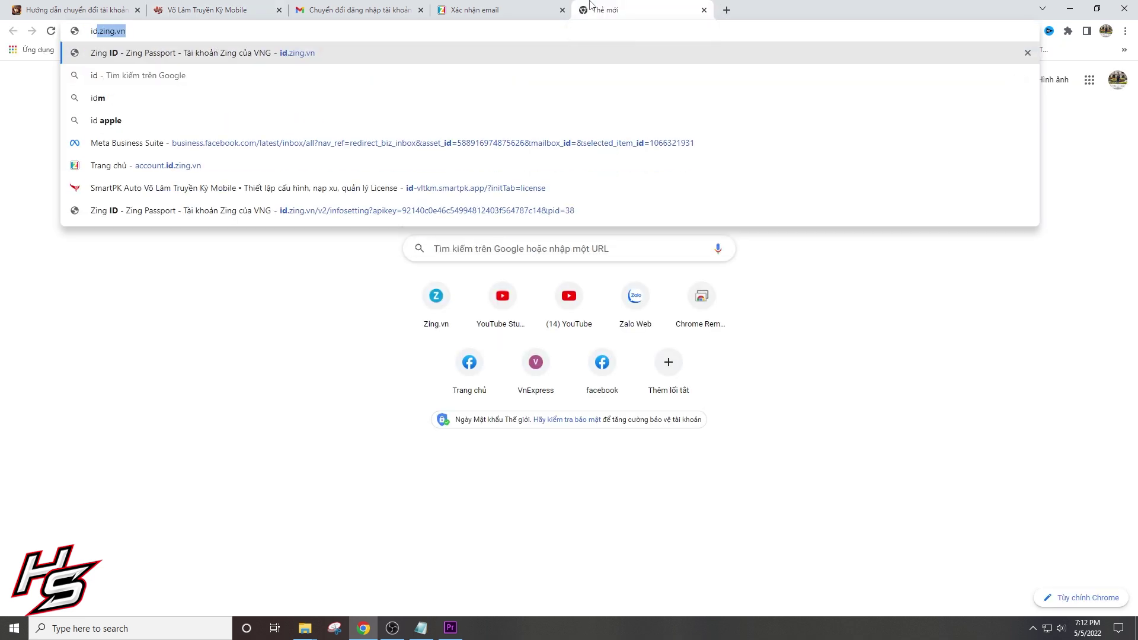
{"action": "type", "text": ".zing"}
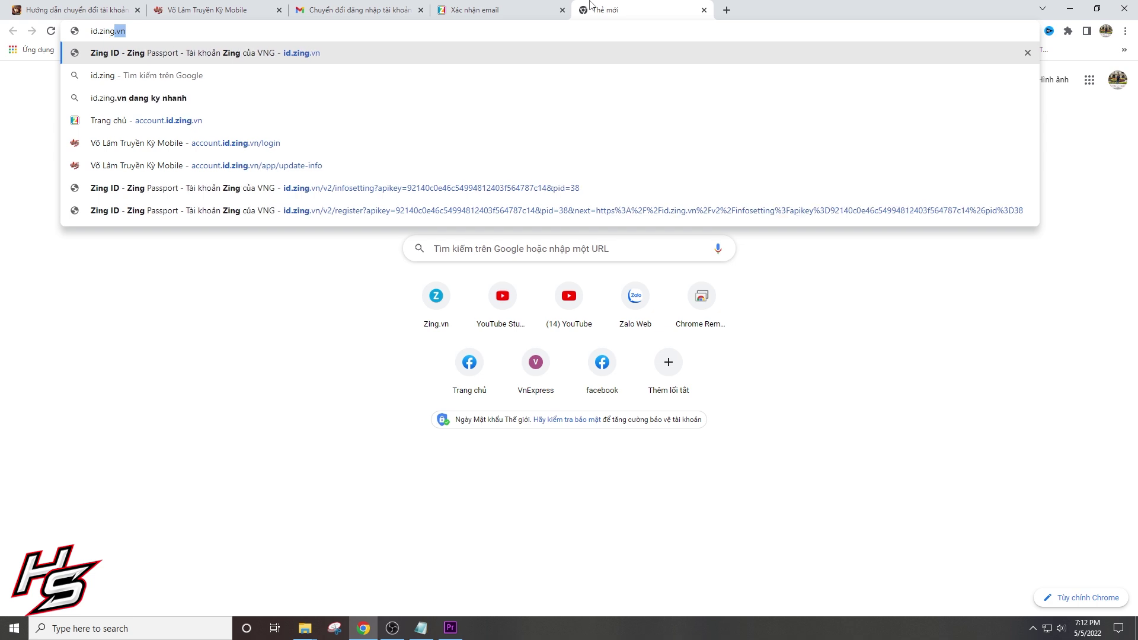
{"action": "left_click", "coordinate": [828, 189]}
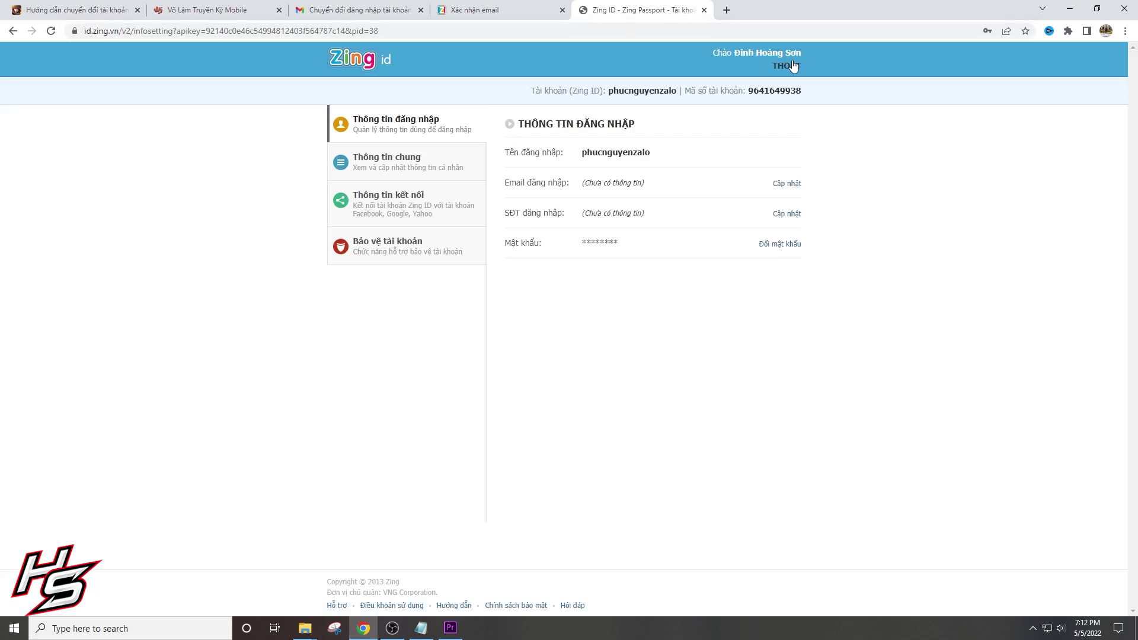
{"action": "left_click", "coordinate": [787, 64]}
- Sign back in with the saved login, check the OTP email, and return to the Võ Lâm tab
{"action": "left_click_drag", "start_coordinate": [654, 146], "coordinate": [590, 155]}
{"action": "left_click", "coordinate": [633, 146]}
{"action": "left_click", "coordinate": [601, 274]}
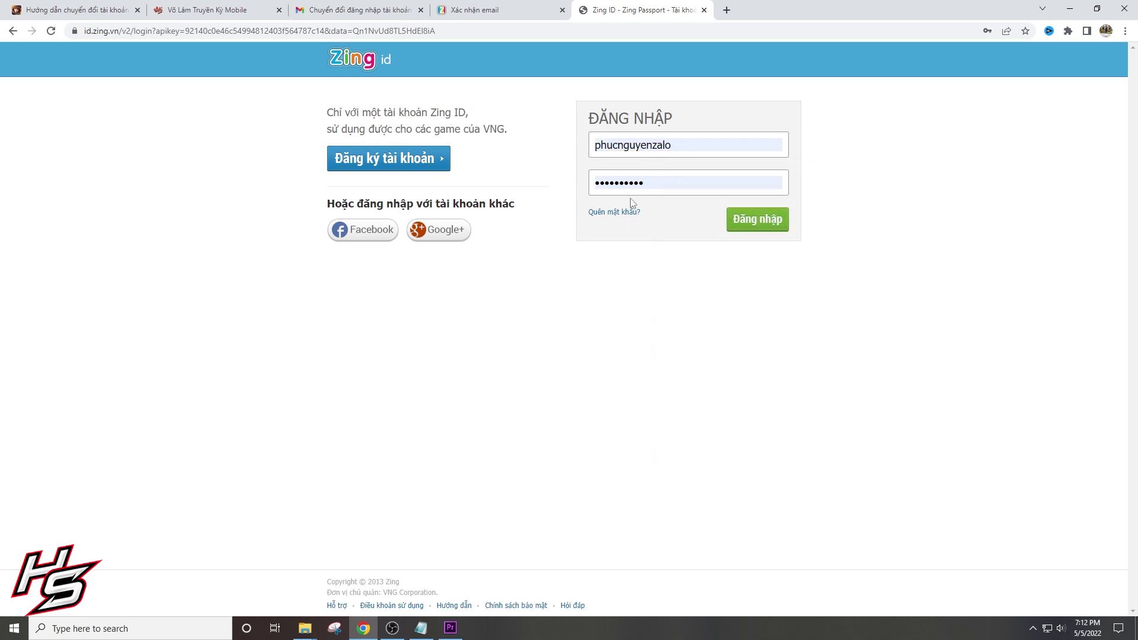
{"action": "left_click", "coordinate": [624, 178]}
{"action": "left_click", "coordinate": [747, 213]}
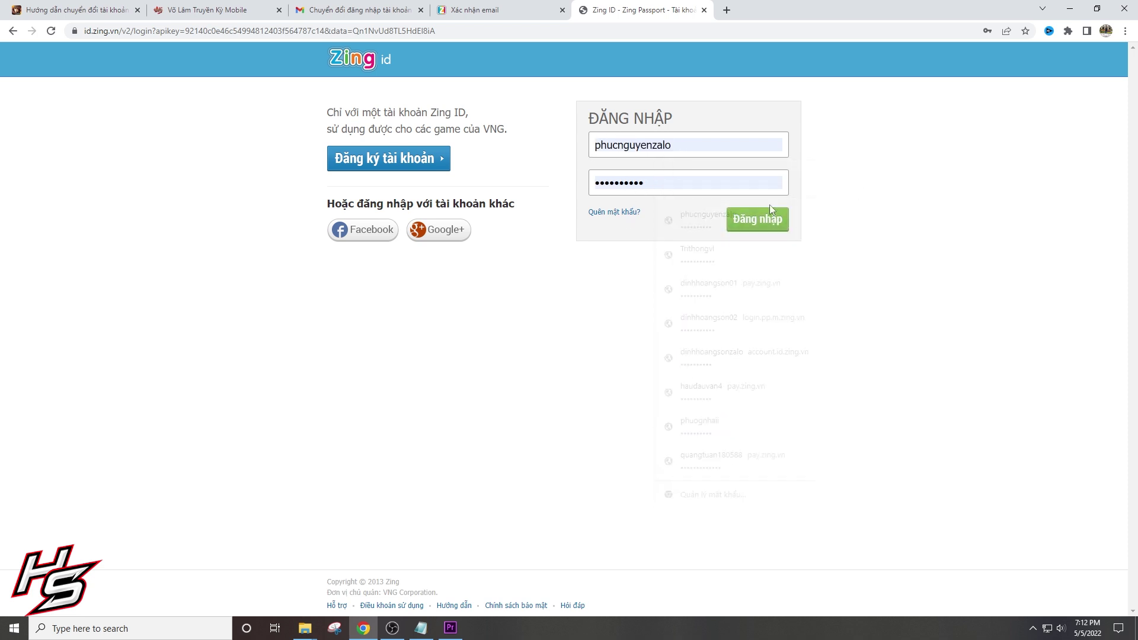
{"action": "left_click", "coordinate": [762, 219]}
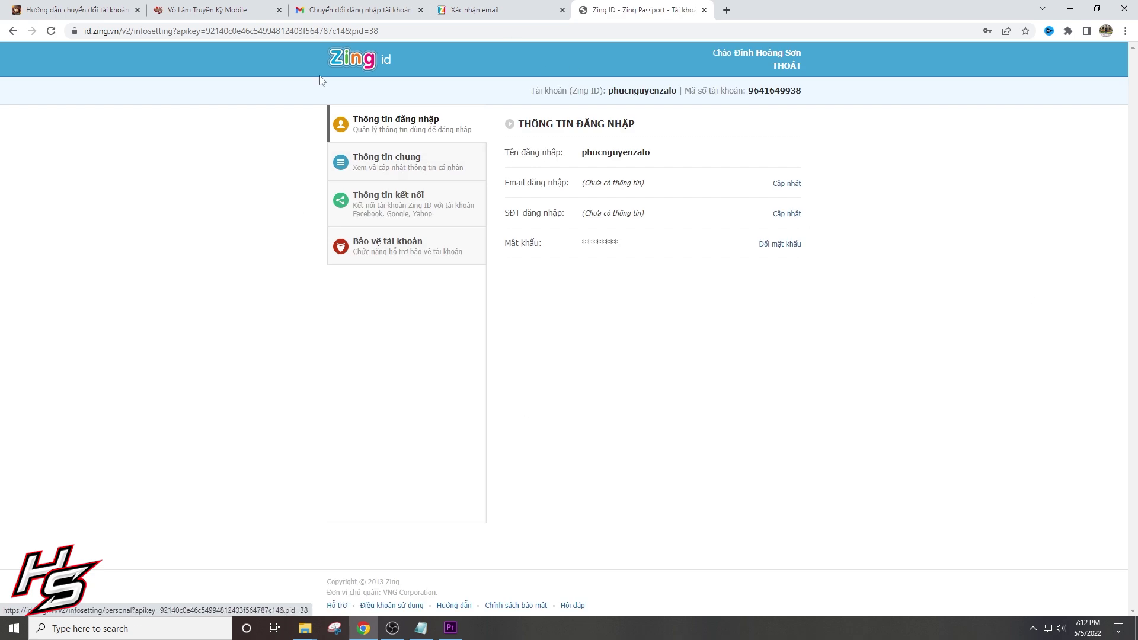
{"action": "left_click", "coordinate": [355, 4]}
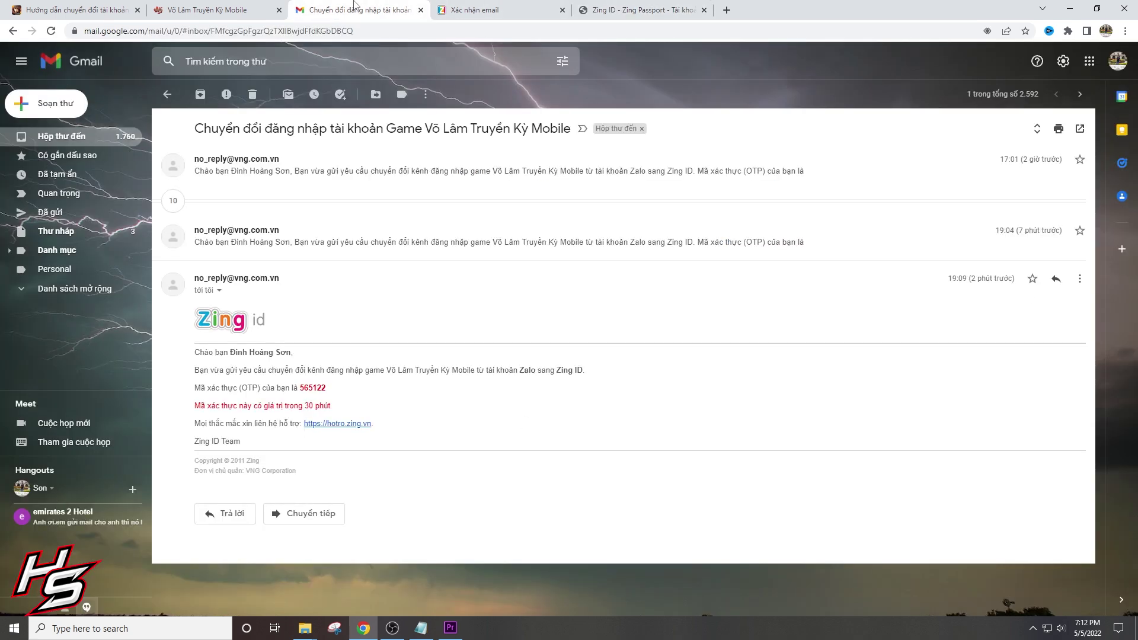
{"action": "left_click", "coordinate": [218, 7]}
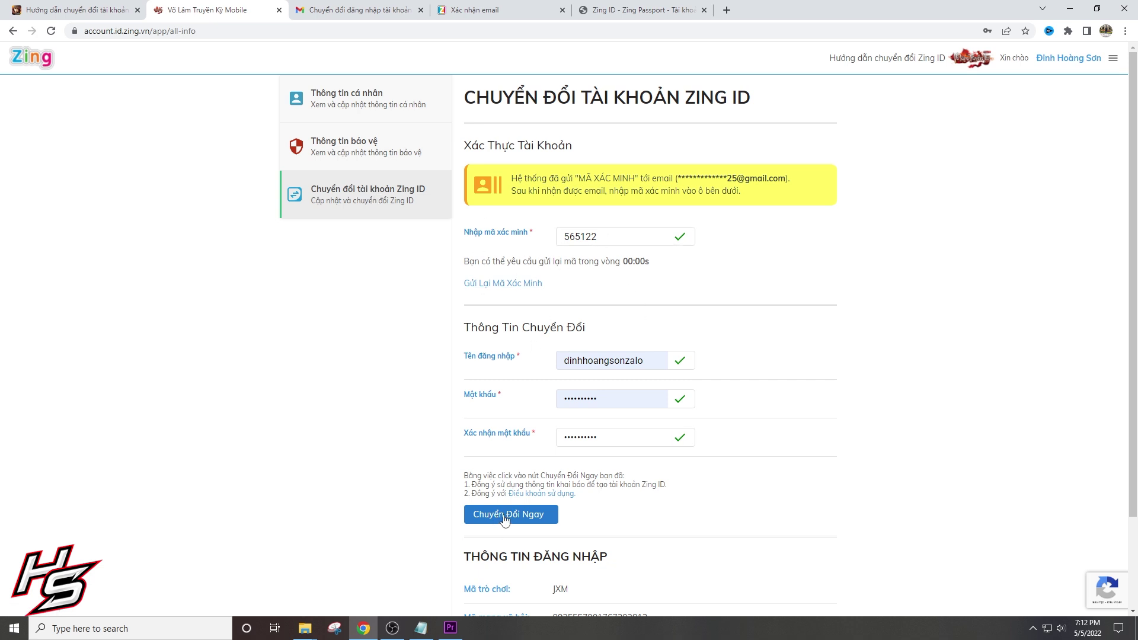
- Reopen the Zing ID account conversion form from the protection info page and edit the password field
{"action": "left_click", "coordinate": [367, 156]}
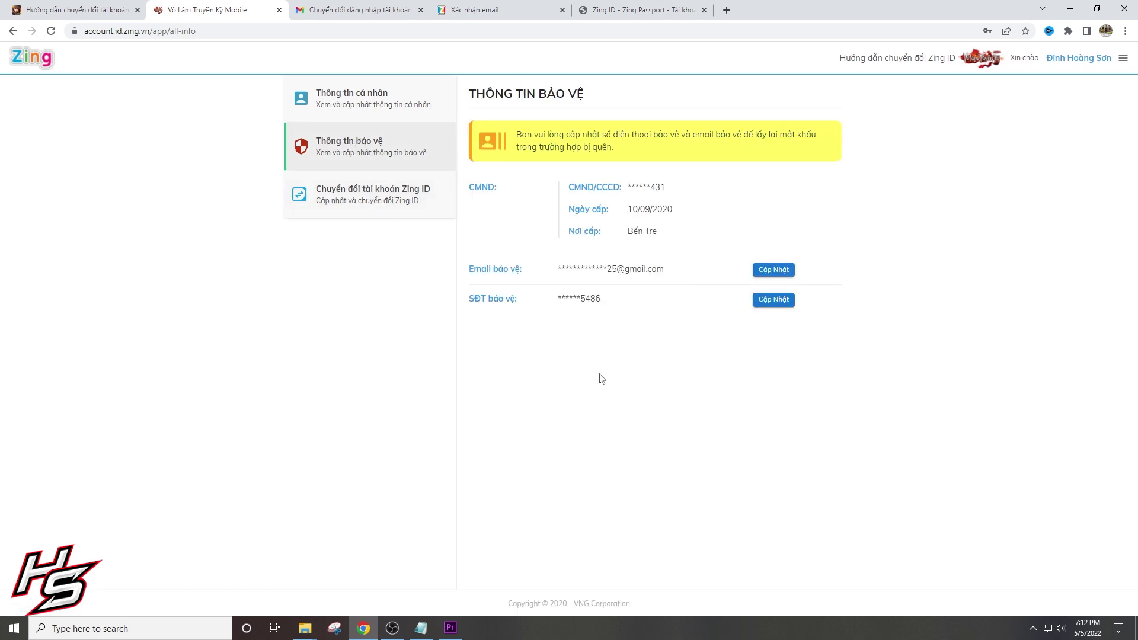
{"action": "left_click", "coordinate": [350, 214]}
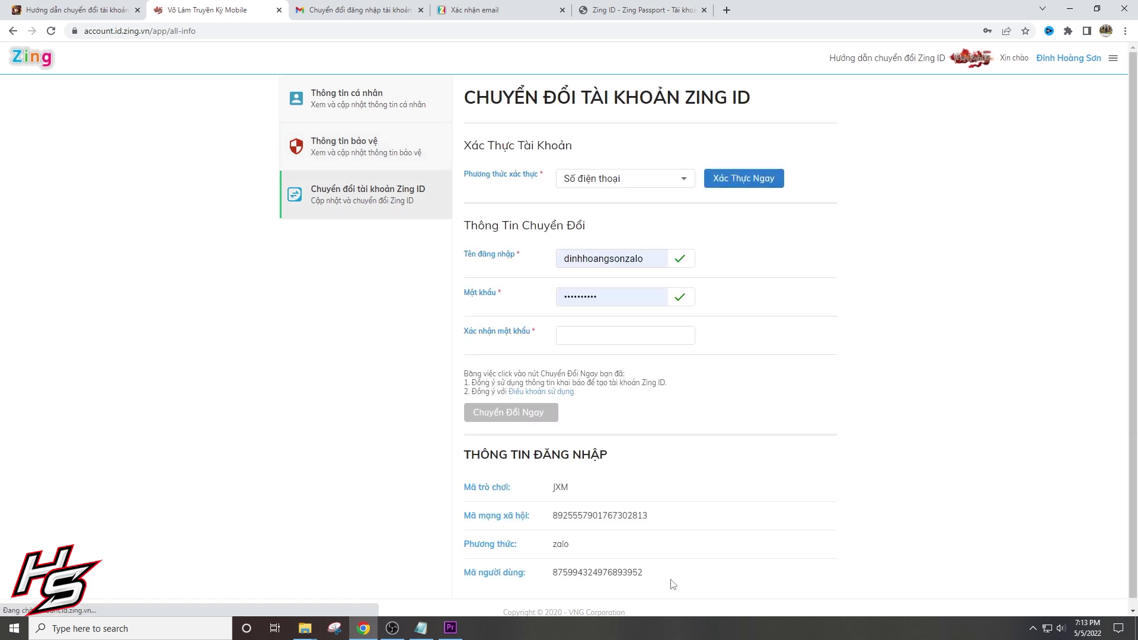
{"action": "left_click", "coordinate": [565, 299]}
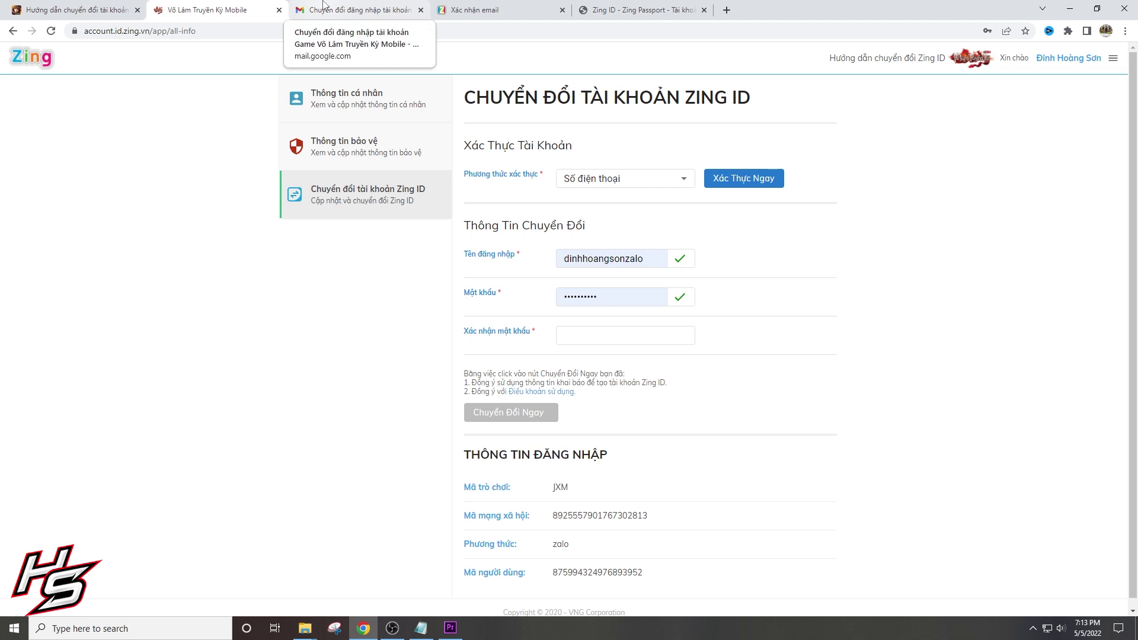
- Check the OTP email in Gmail again, then return to the conversion form
{"action": "left_click", "coordinate": [325, 5]}
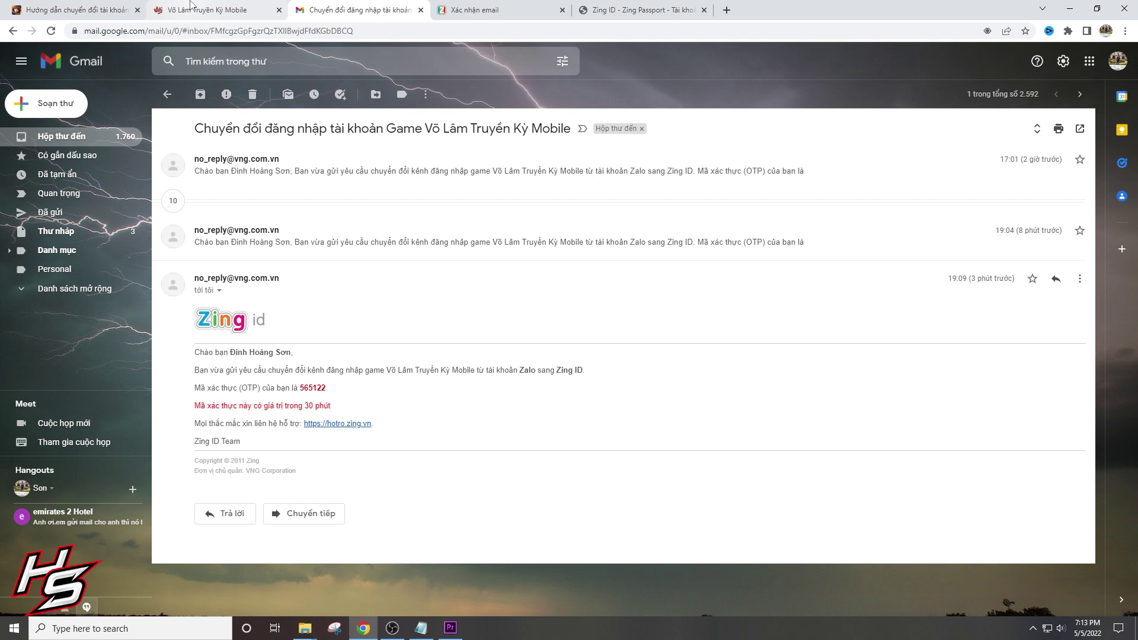
{"action": "left_click", "coordinate": [217, 6]}
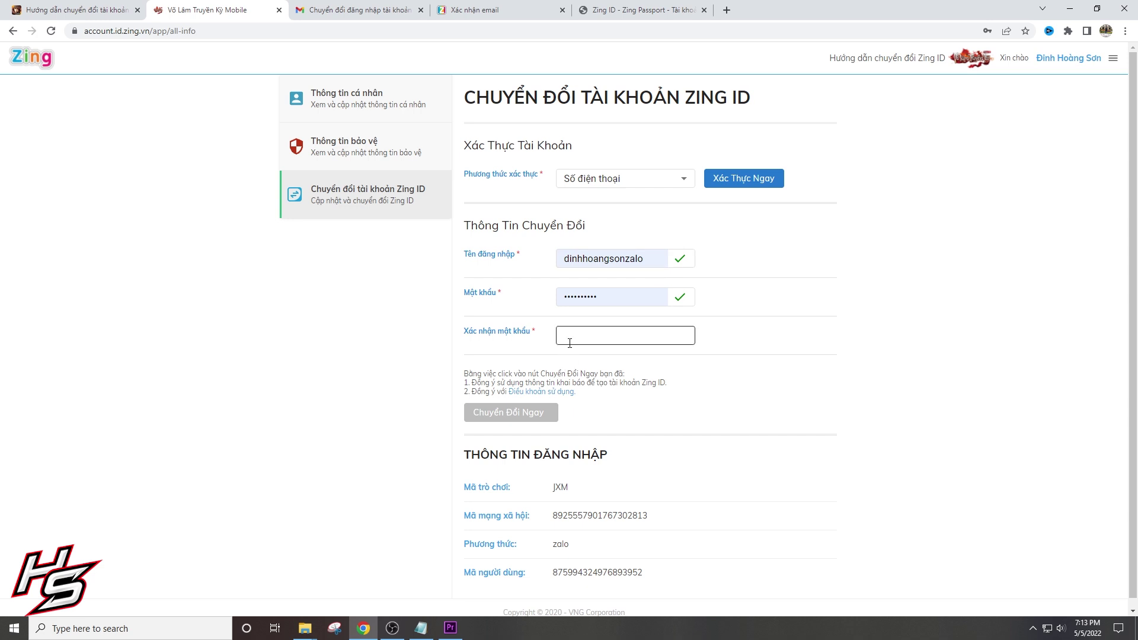
{"action": "mouse_move", "coordinate": [498, 503]}
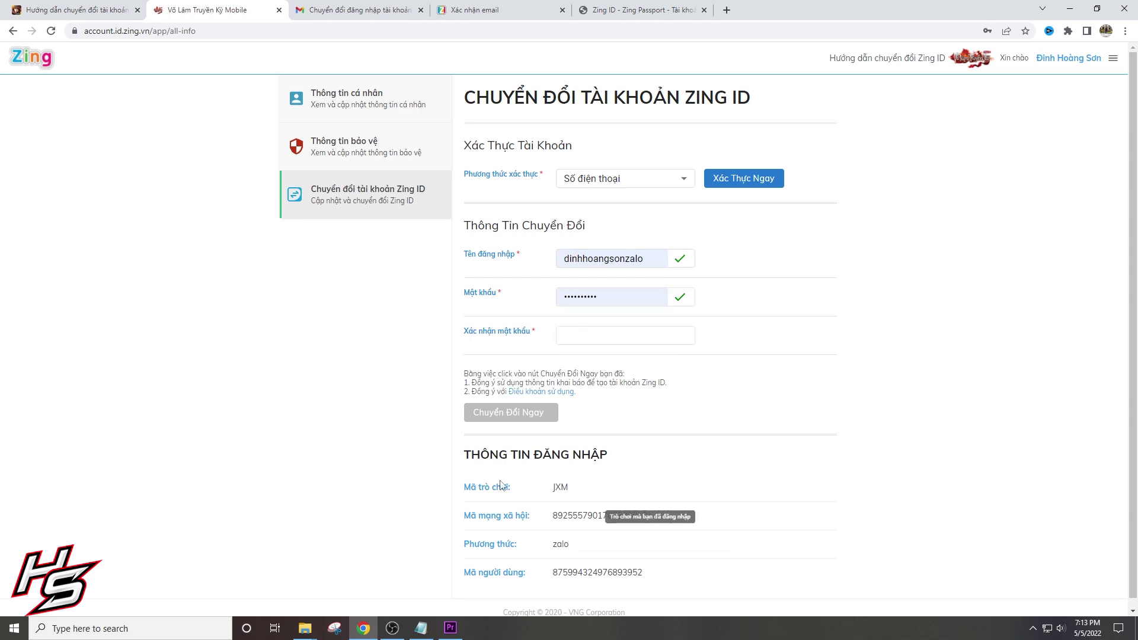